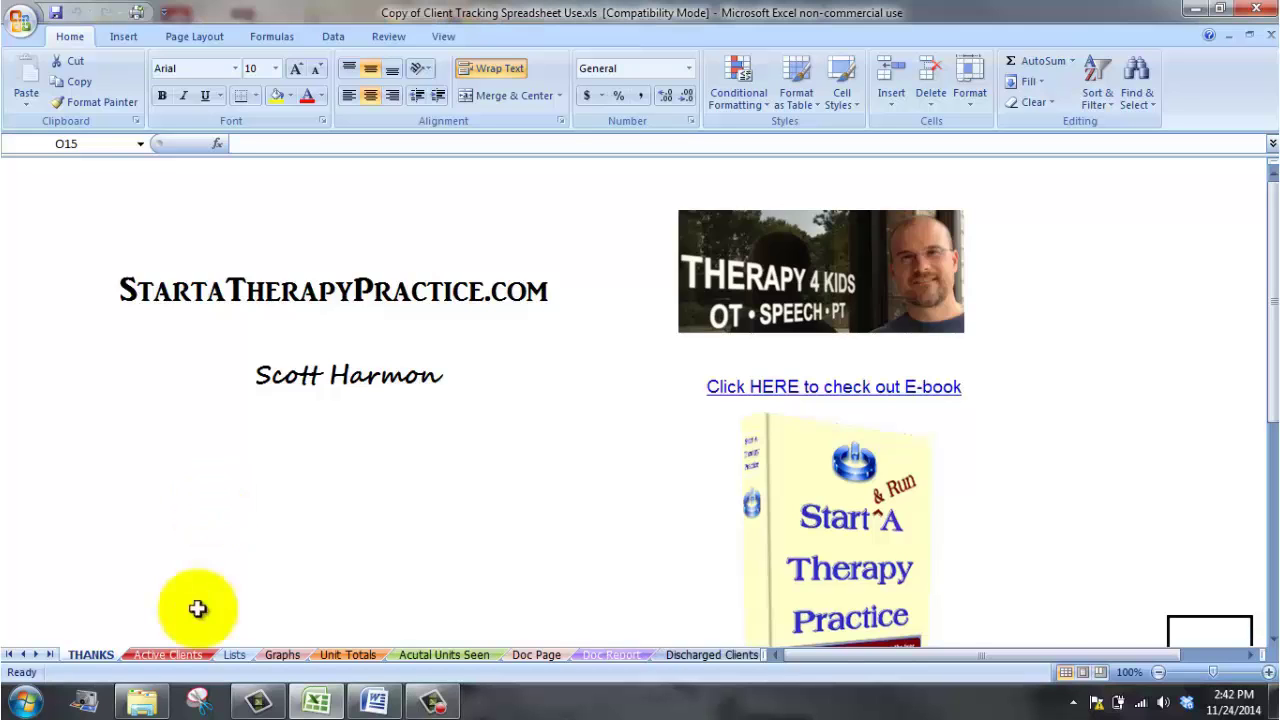
- Open the Active Clients sheet and hide the Phone column
click(140, 652)
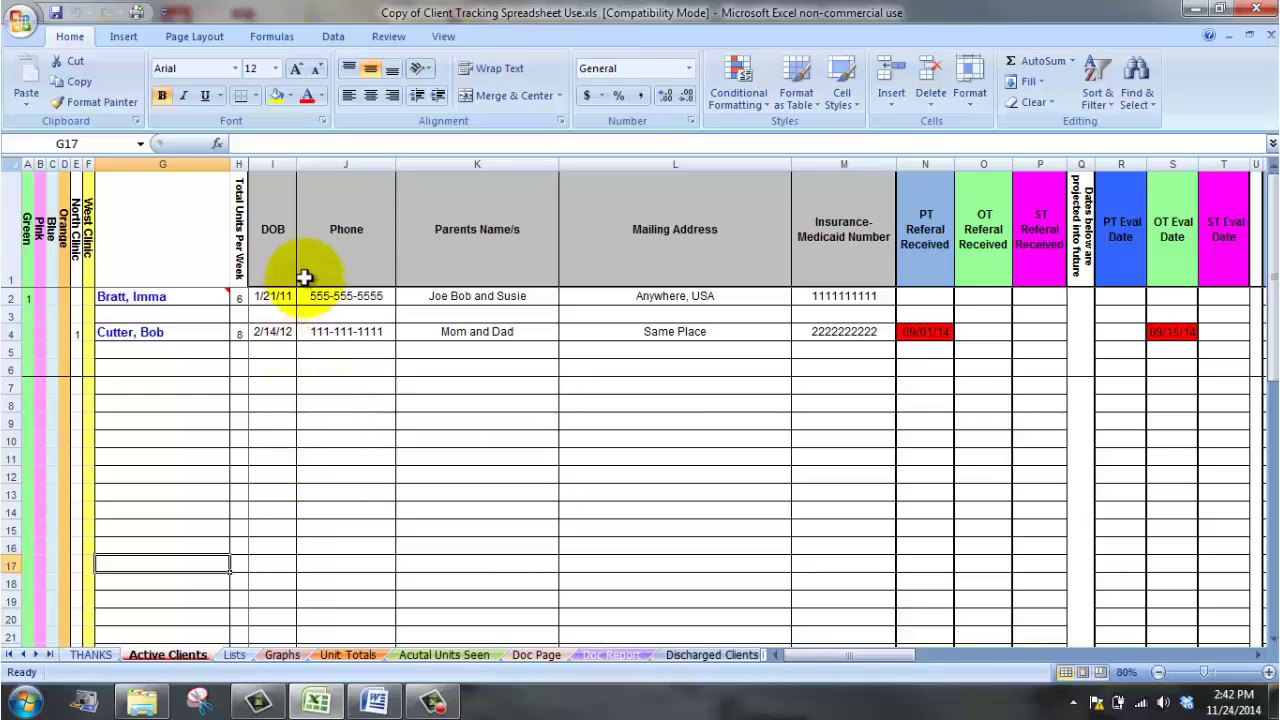
click(347, 163)
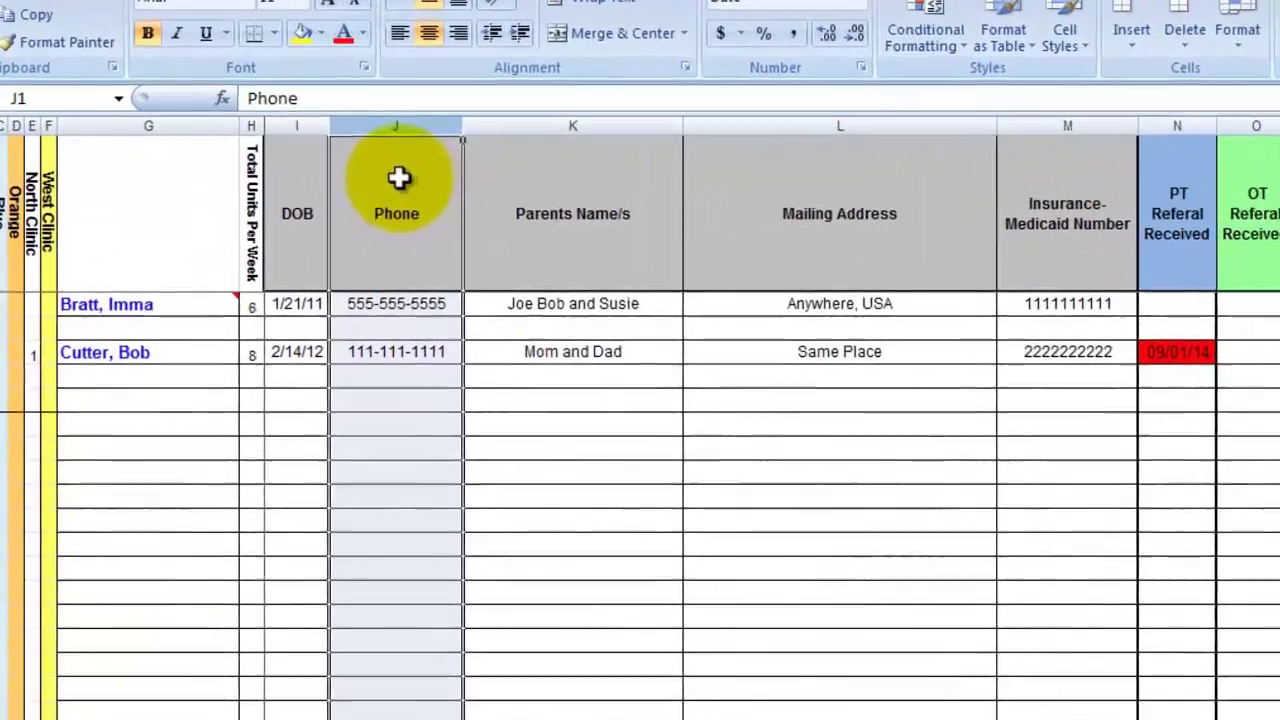
right_click(399, 178)
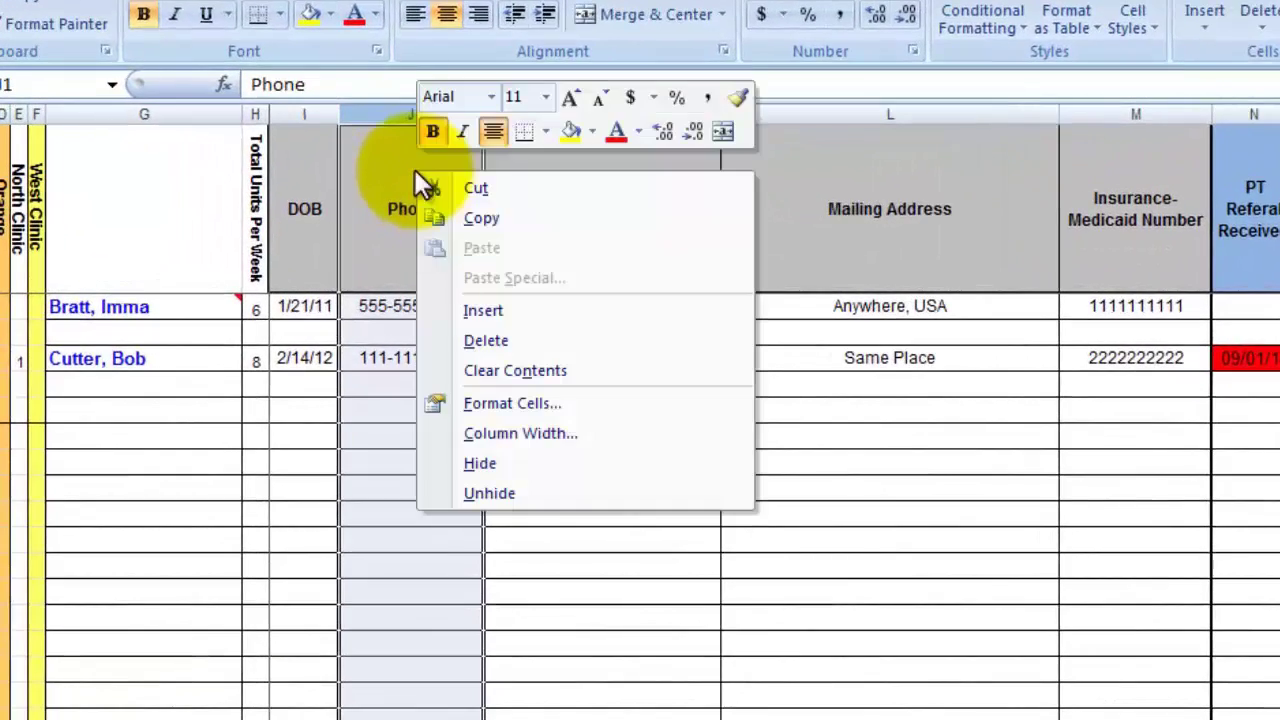
click(479, 463)
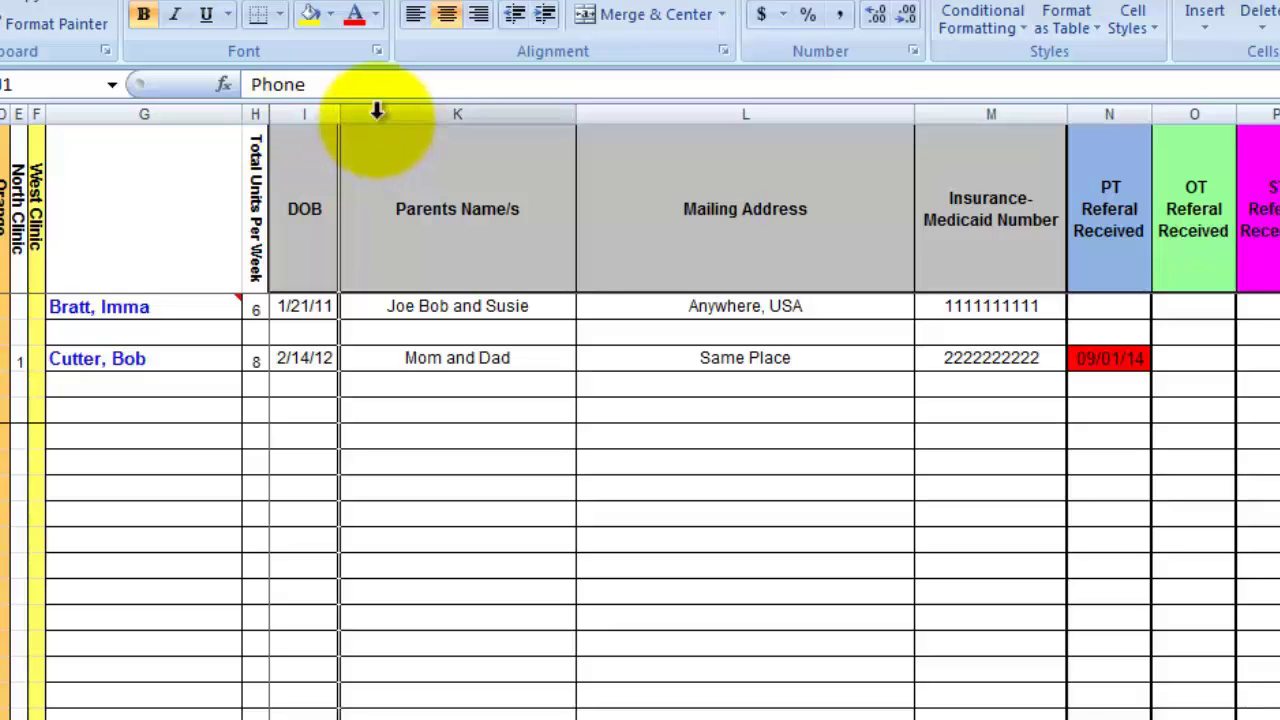
- Unhide the Phone column between the DOB and Parents Name/s columns
click(320, 114)
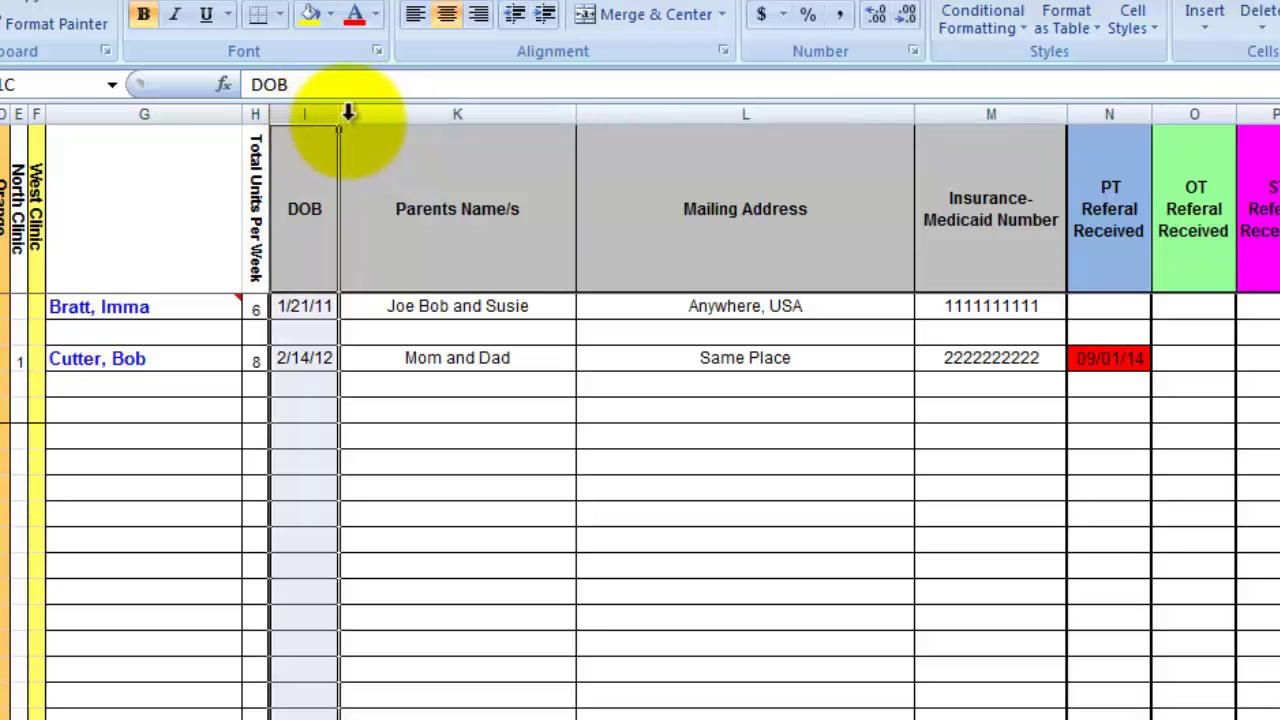
shift+click(355, 113)
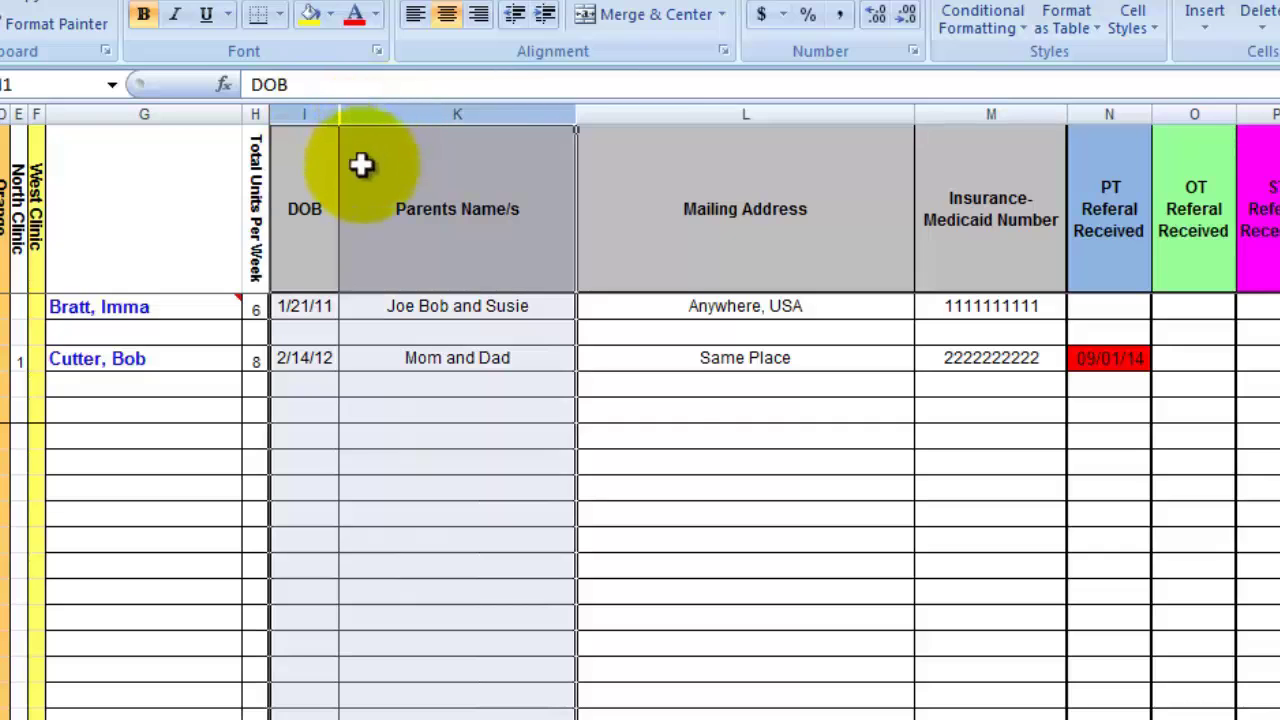
right_click(361, 165)
right_click(361, 165)
click(440, 488)
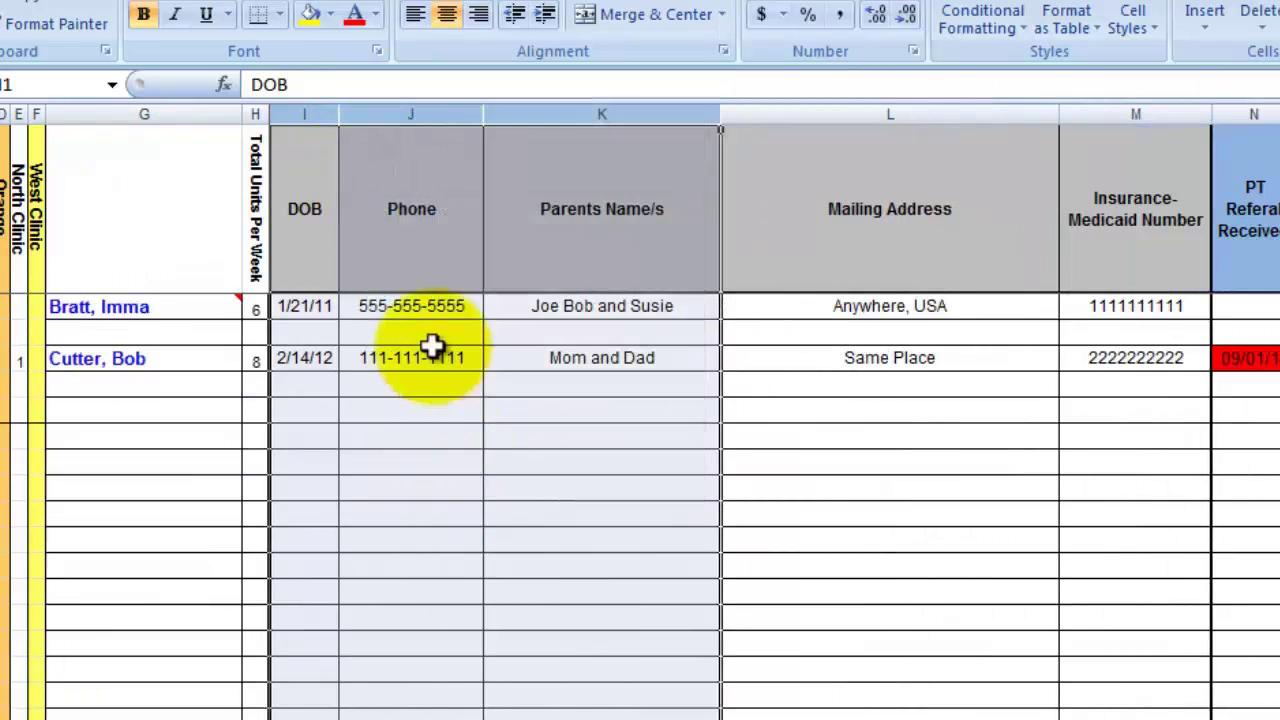
click(410, 112)
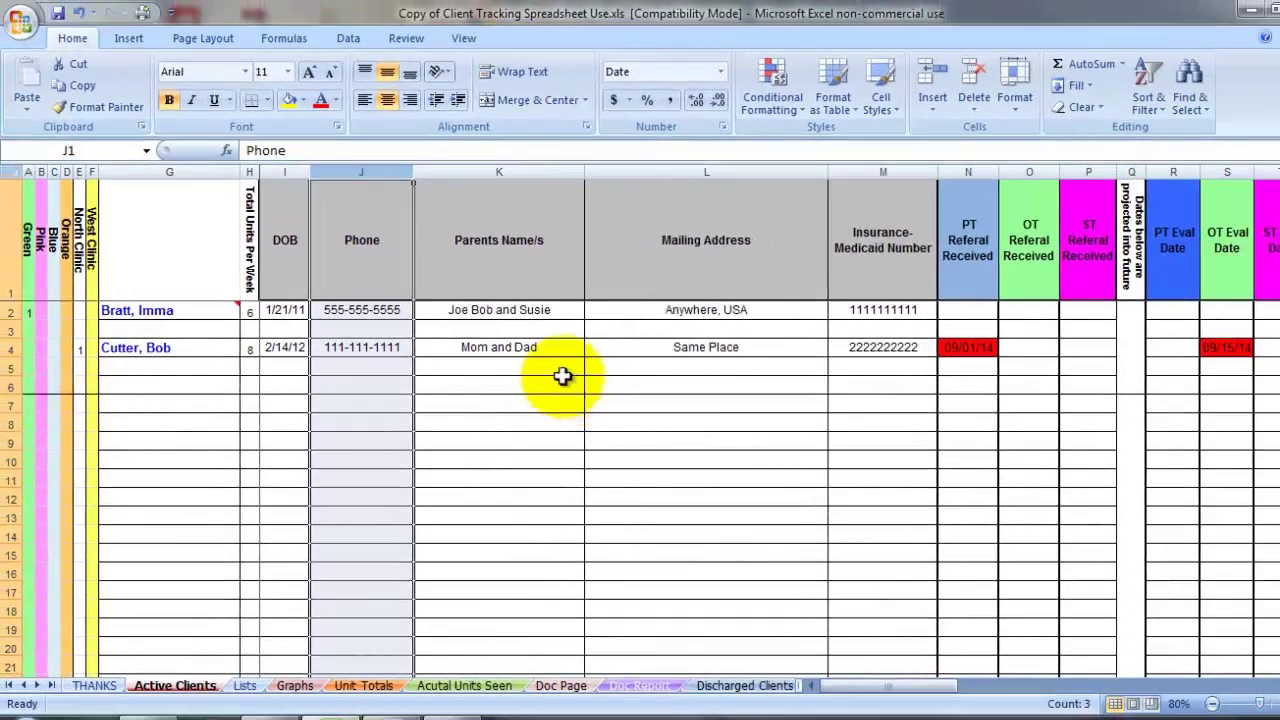
click(557, 385)
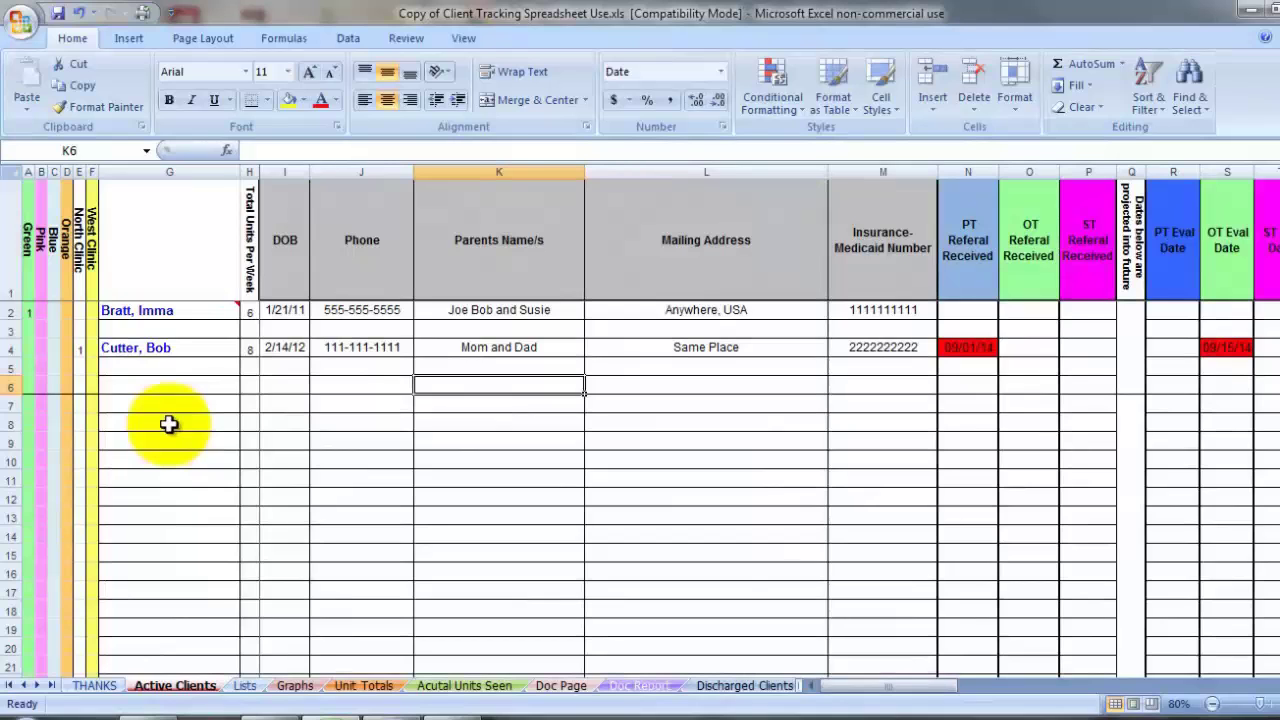
- Insert a blank row above the second client's record in row 4
click(8, 310)
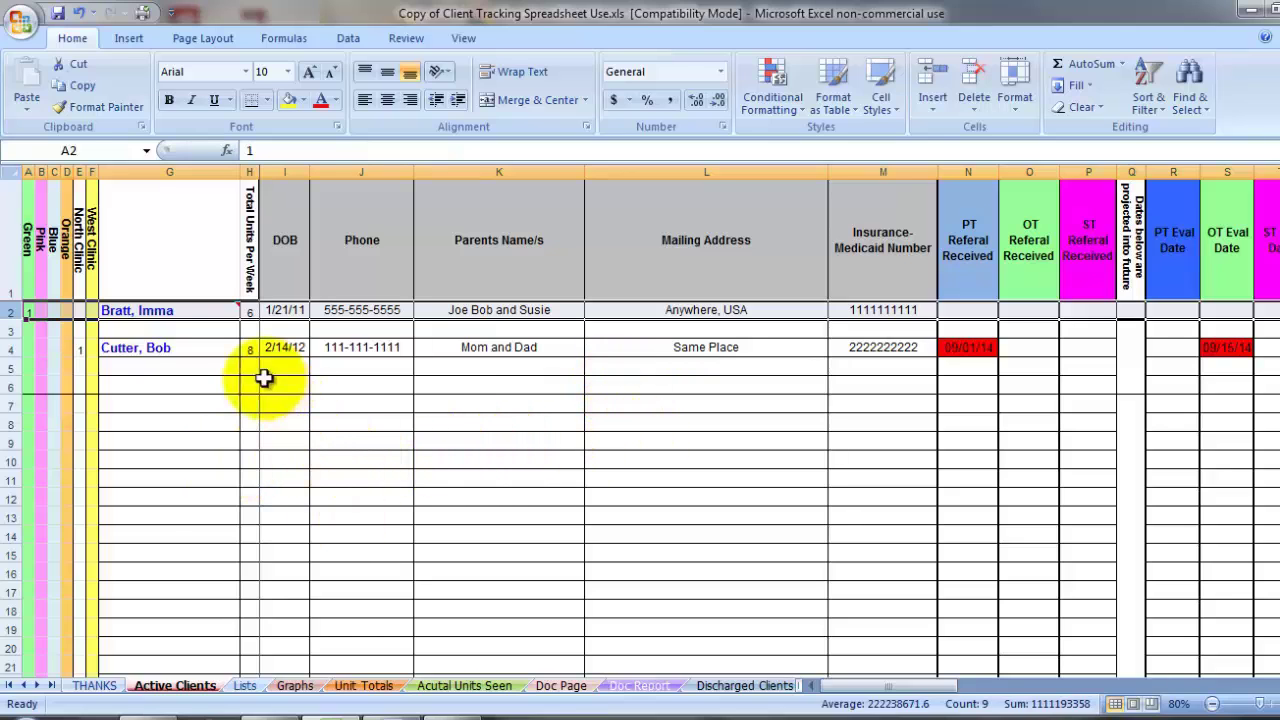
click(8, 348)
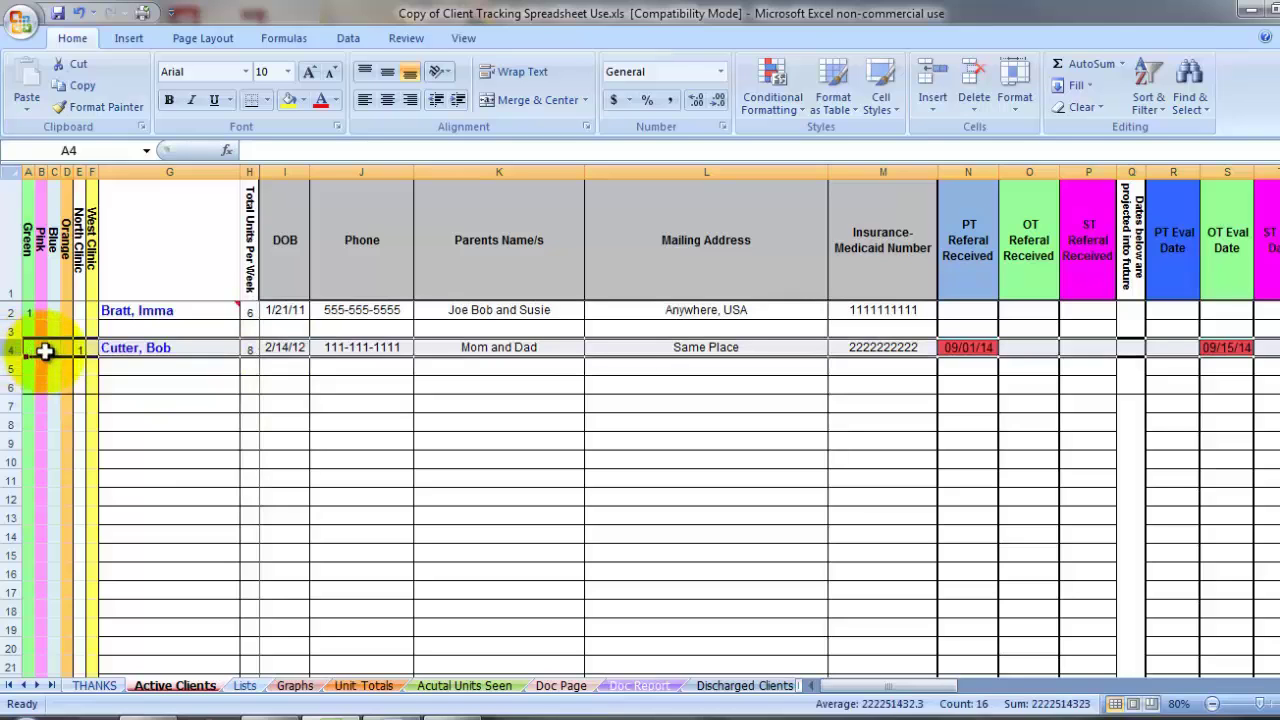
right_click(46, 352)
click(95, 452)
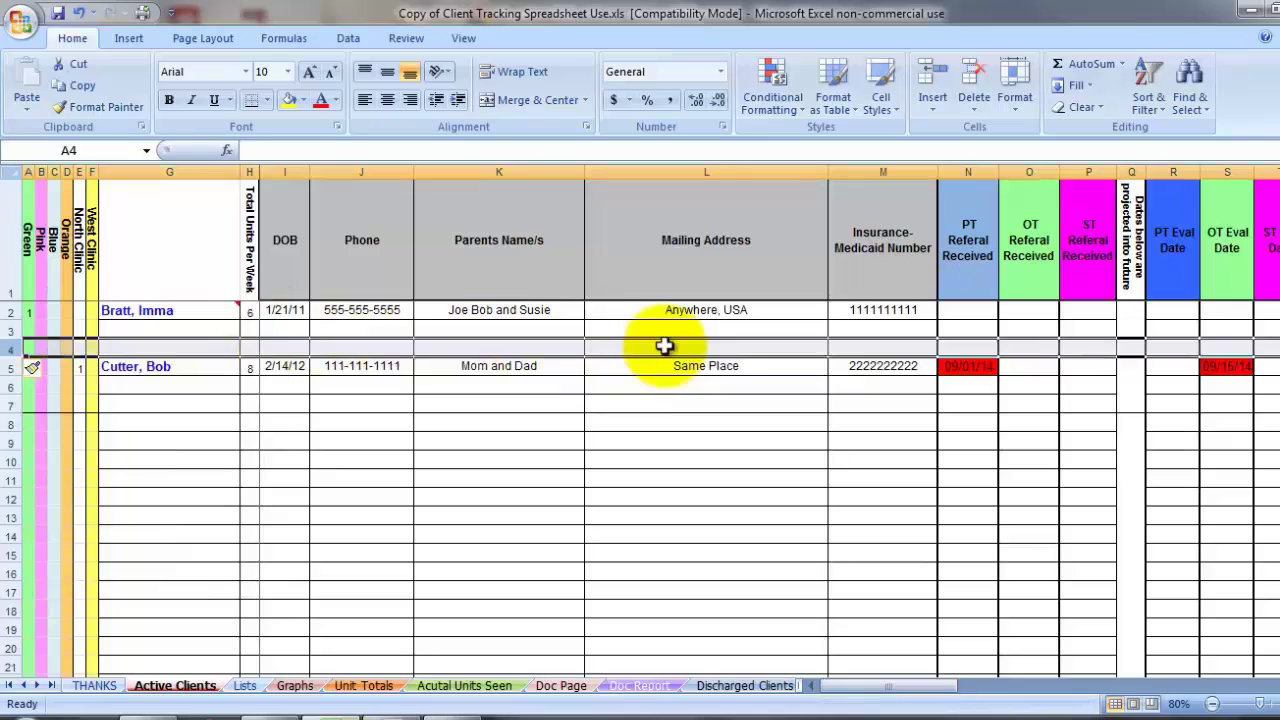
click(625, 477)
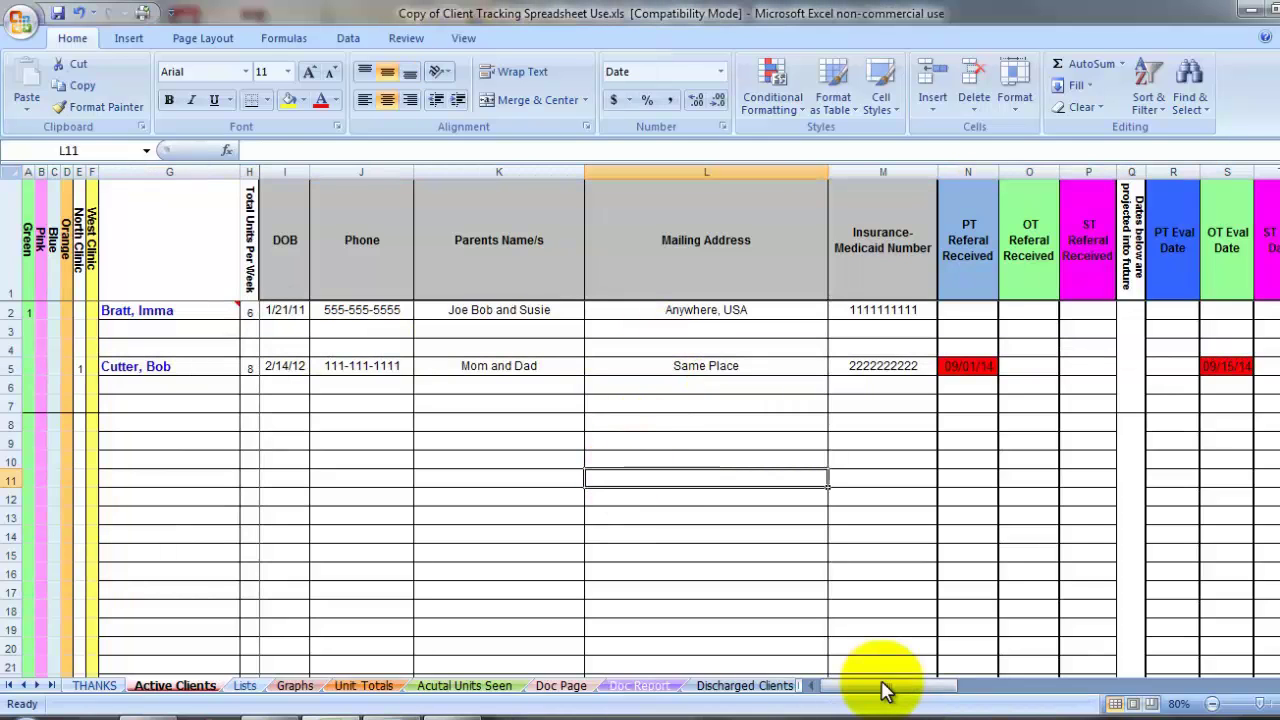
- Enter 4/1/16 as the OT referral received date for the first client in row 2
drag(914, 691, 938, 691)
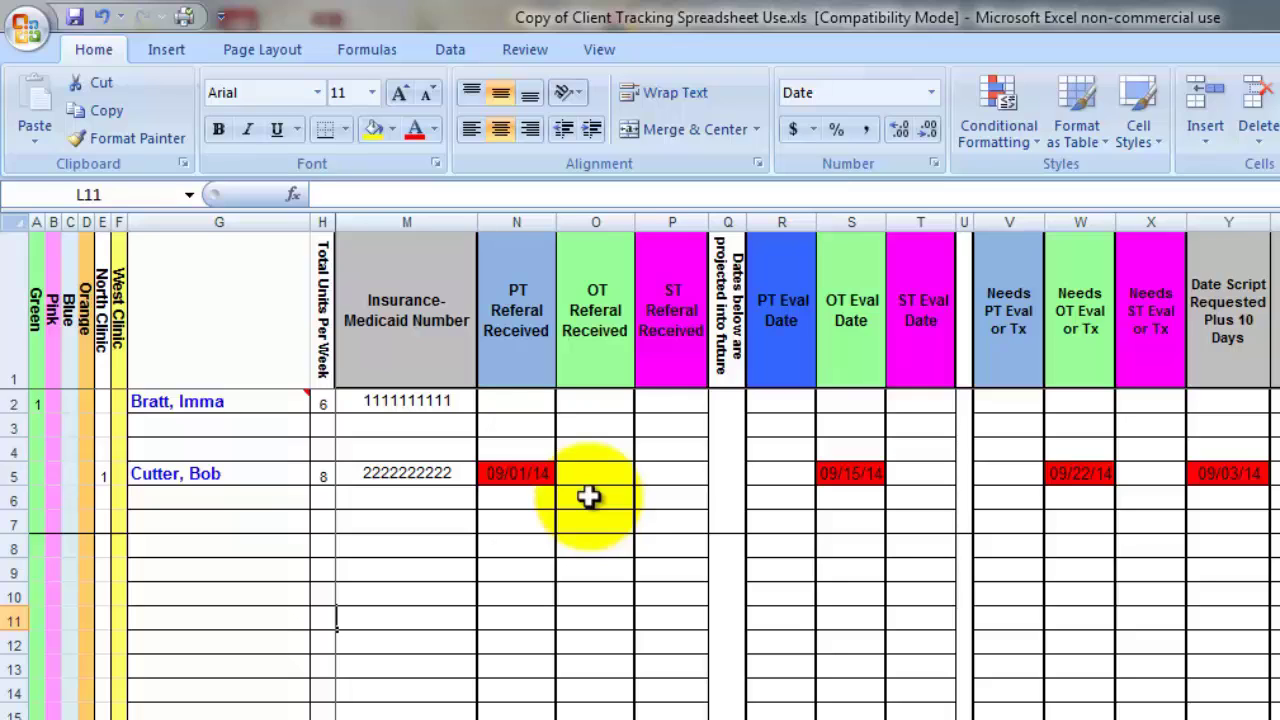
click(596, 406)
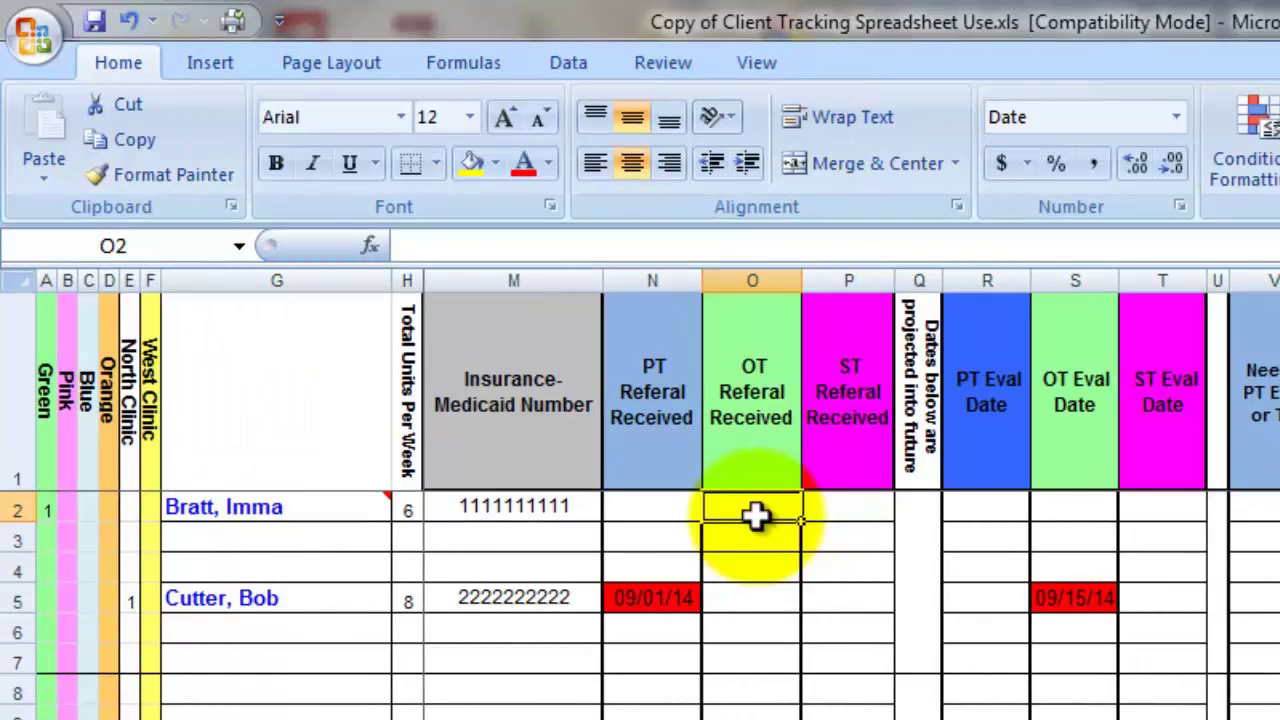
text(4/1)
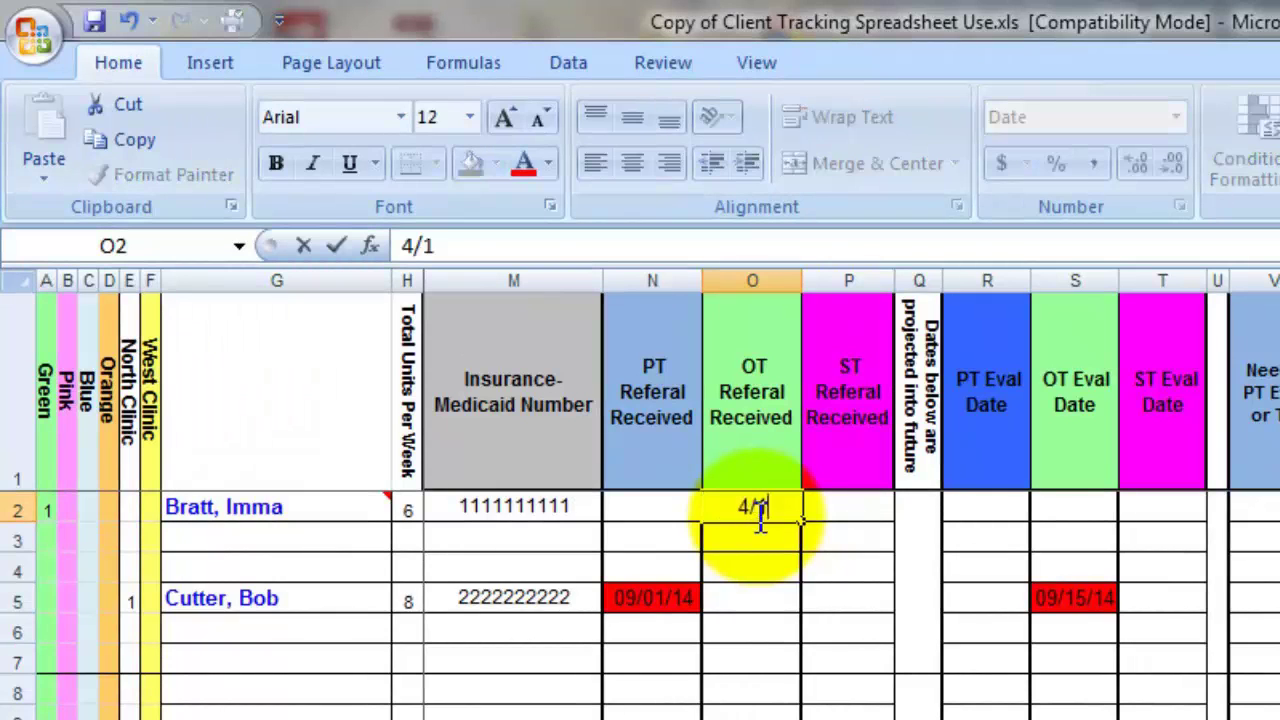
text(/16)
key(Return)
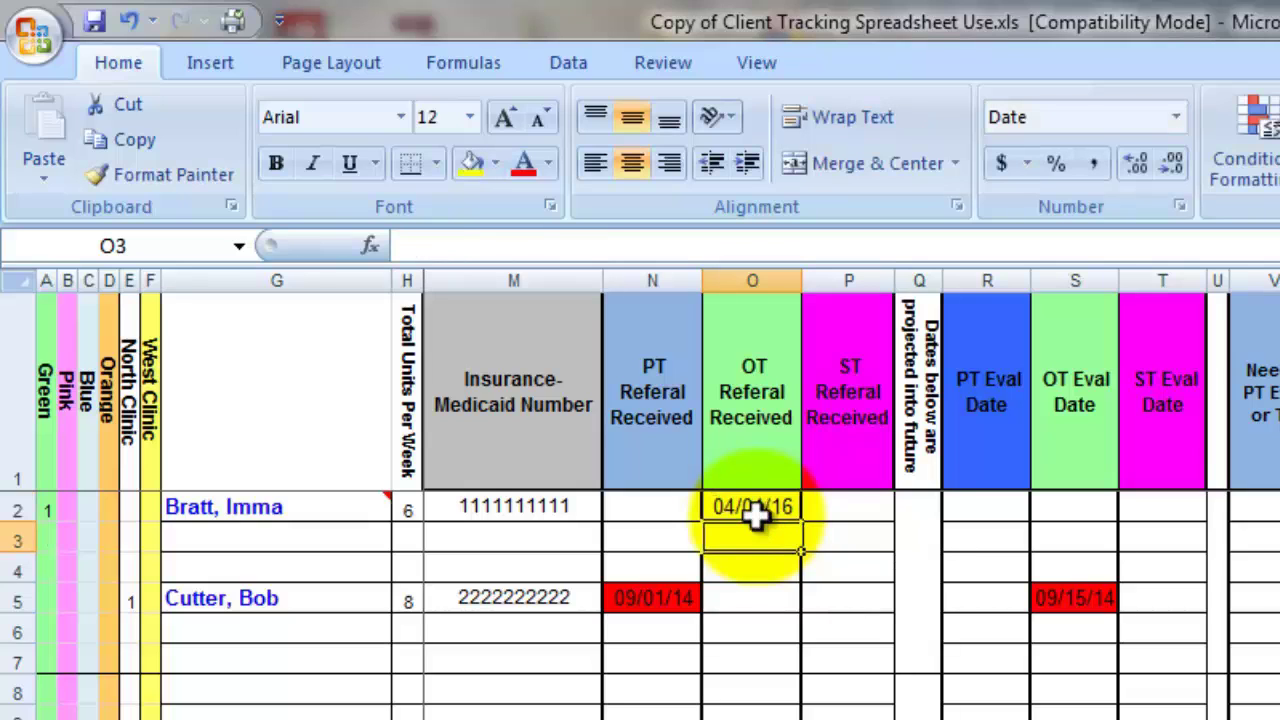
click(755, 513)
key(Down)
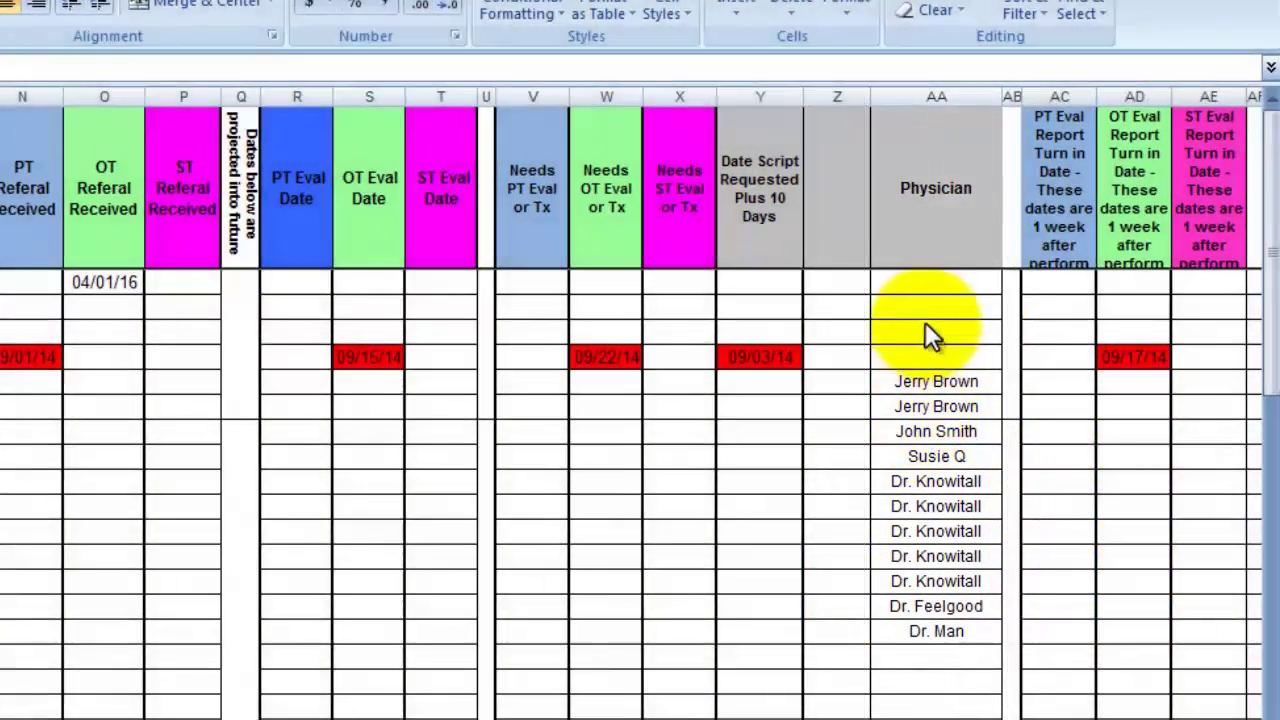
- Display the available choices for the Place Of Treatment cell in row 3
click(925, 332)
scroll(794, 651, right, 5)
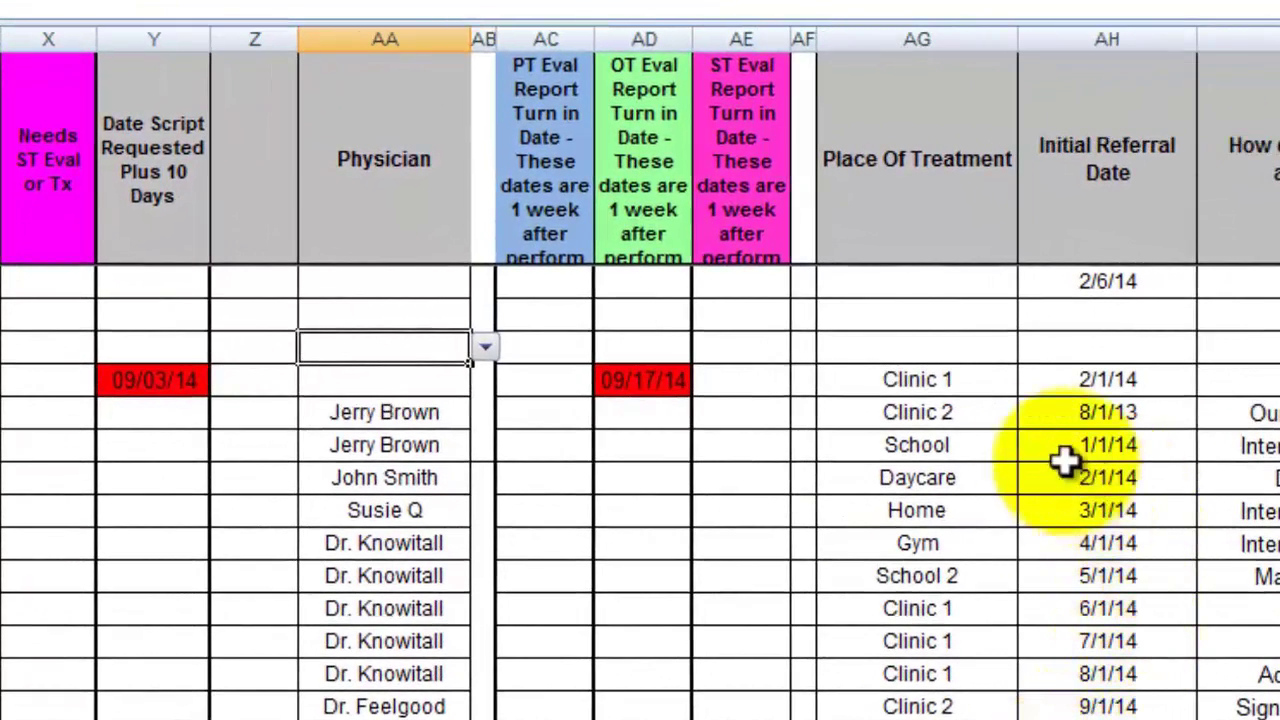
click(906, 314)
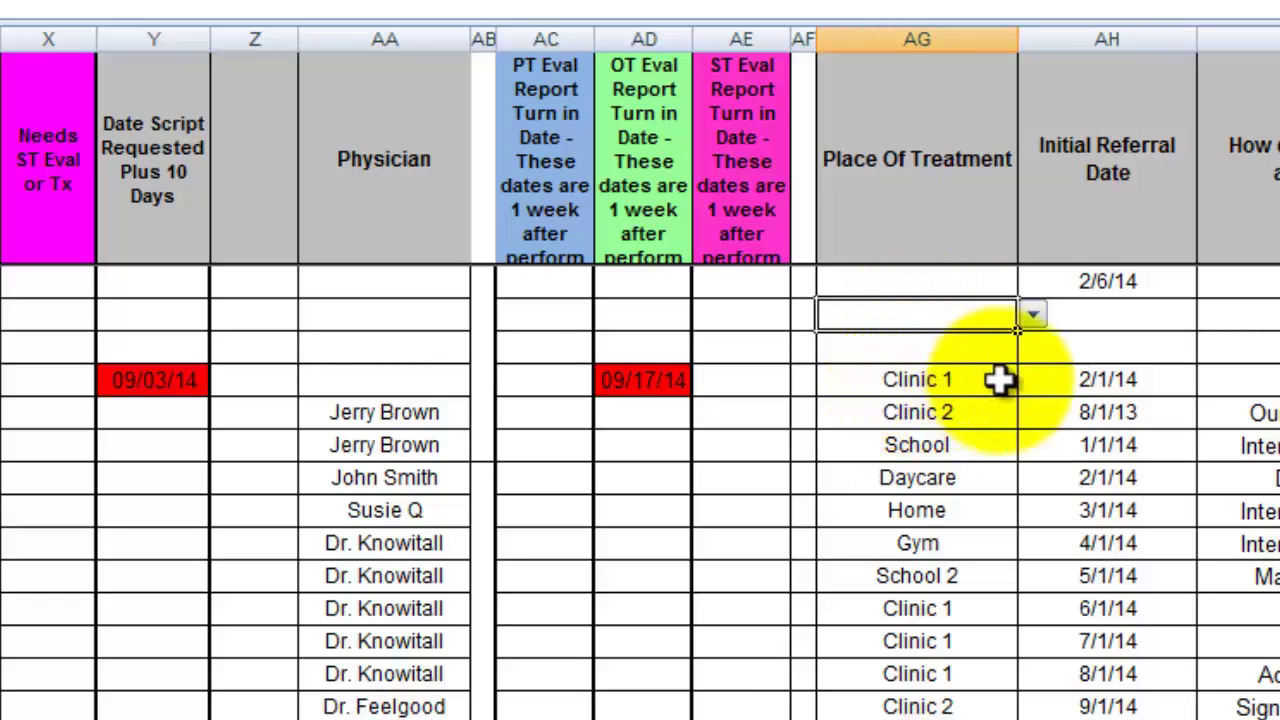
click(1033, 315)
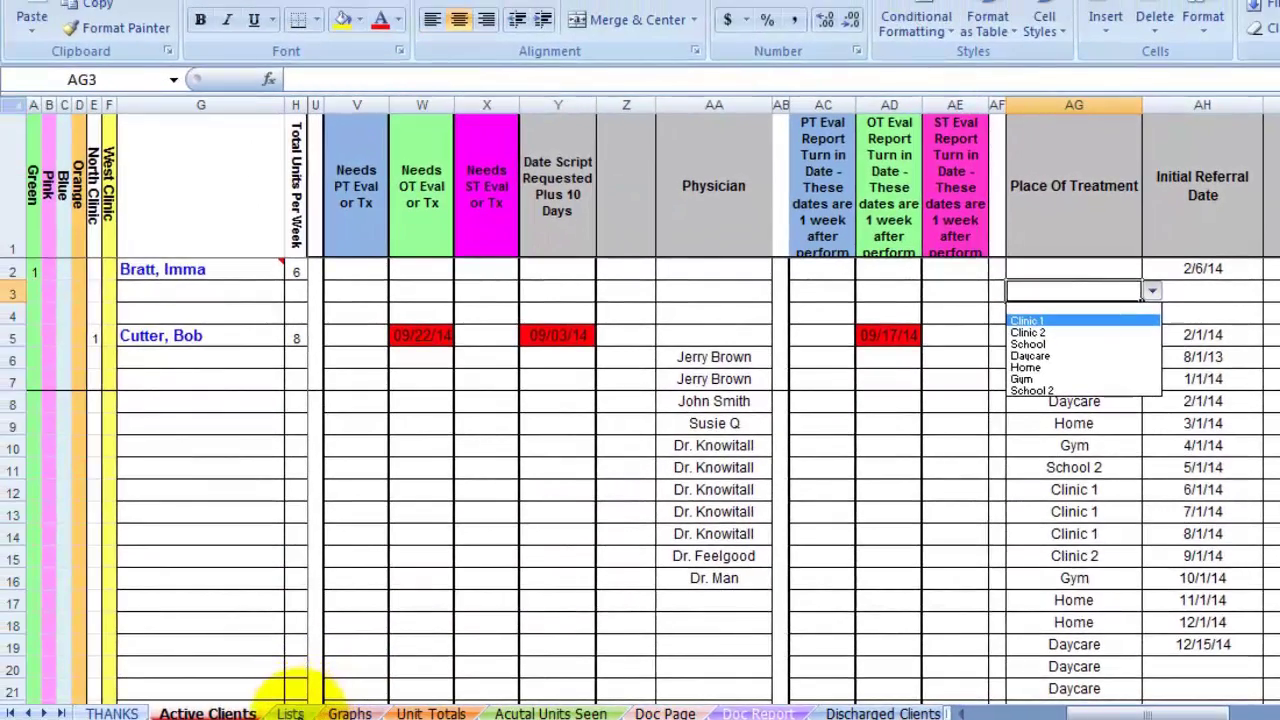
- On the Lists sheet, clear the Another Client entry from the How Heard About Us list
click(214, 712)
click(214, 712)
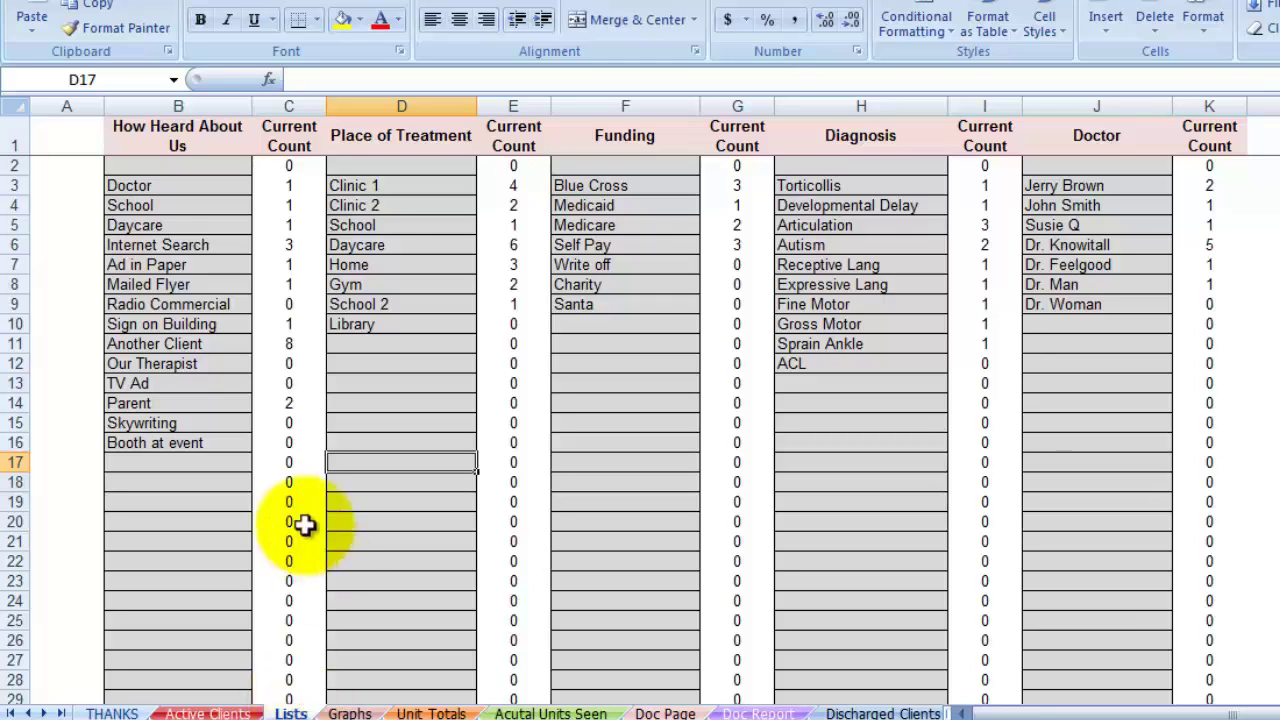
click(13, 264)
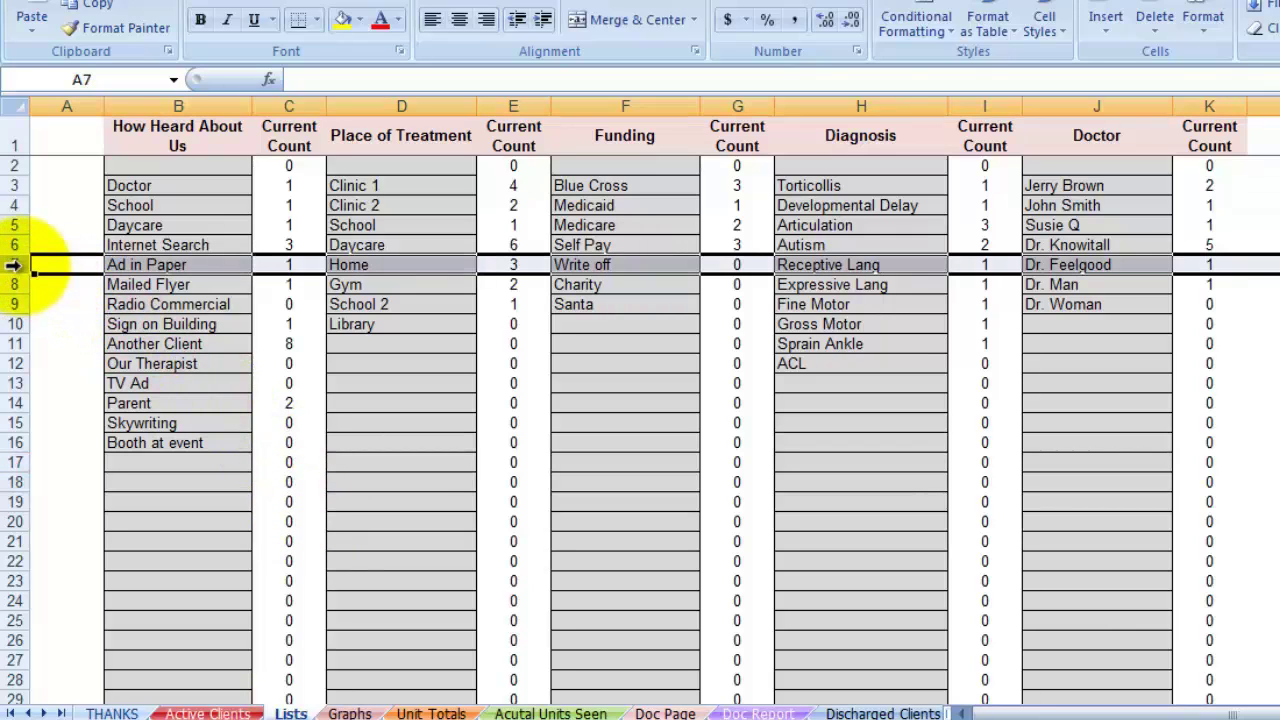
click(148, 266)
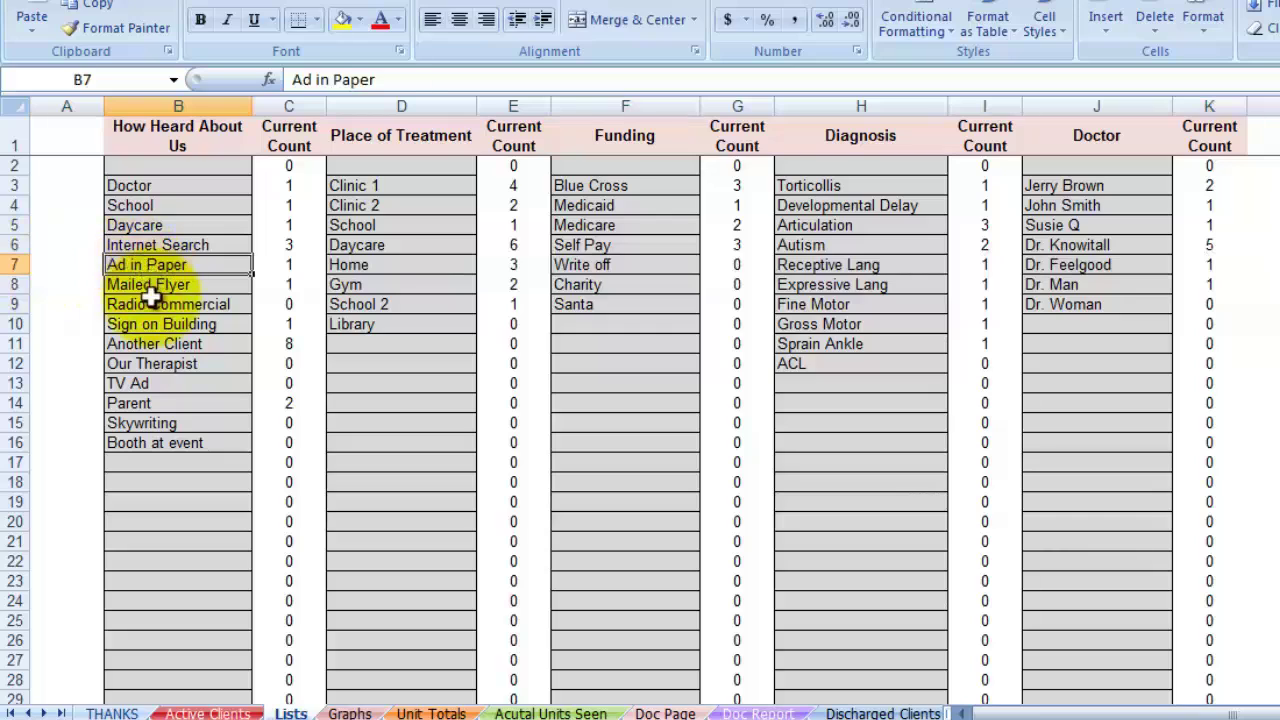
click(150, 300)
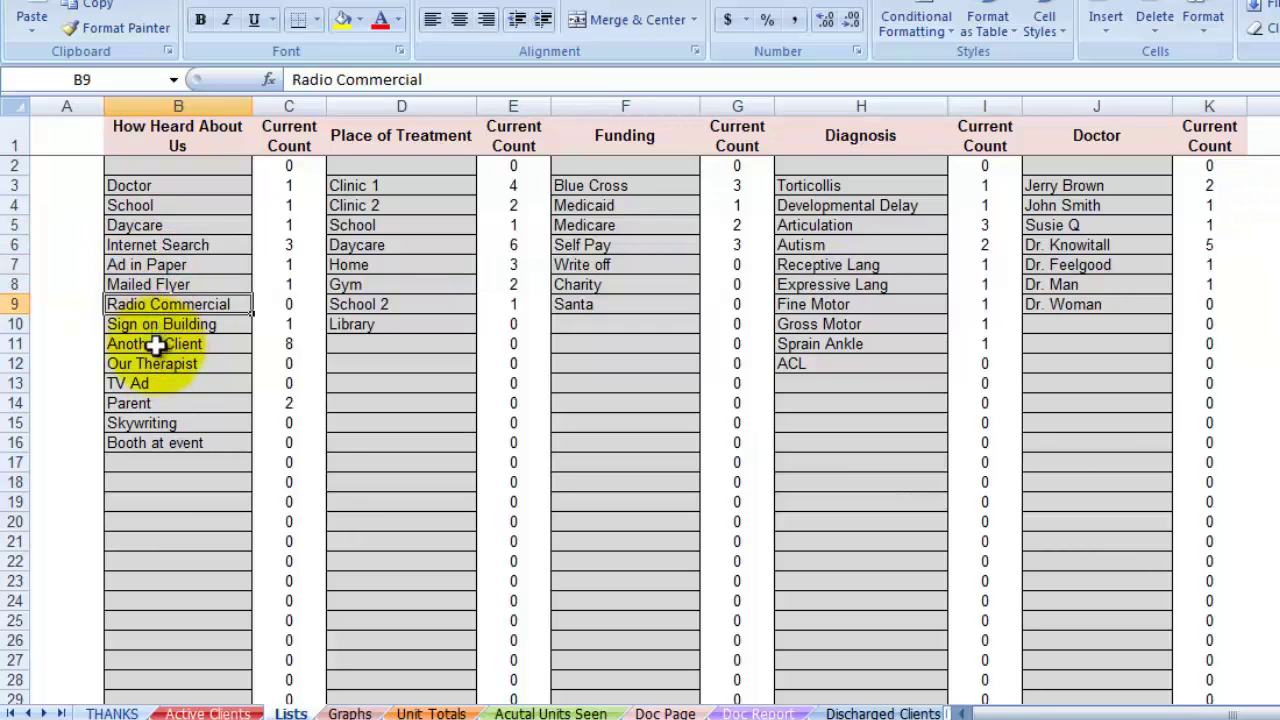
click(156, 344)
key(Delete)
click(185, 384)
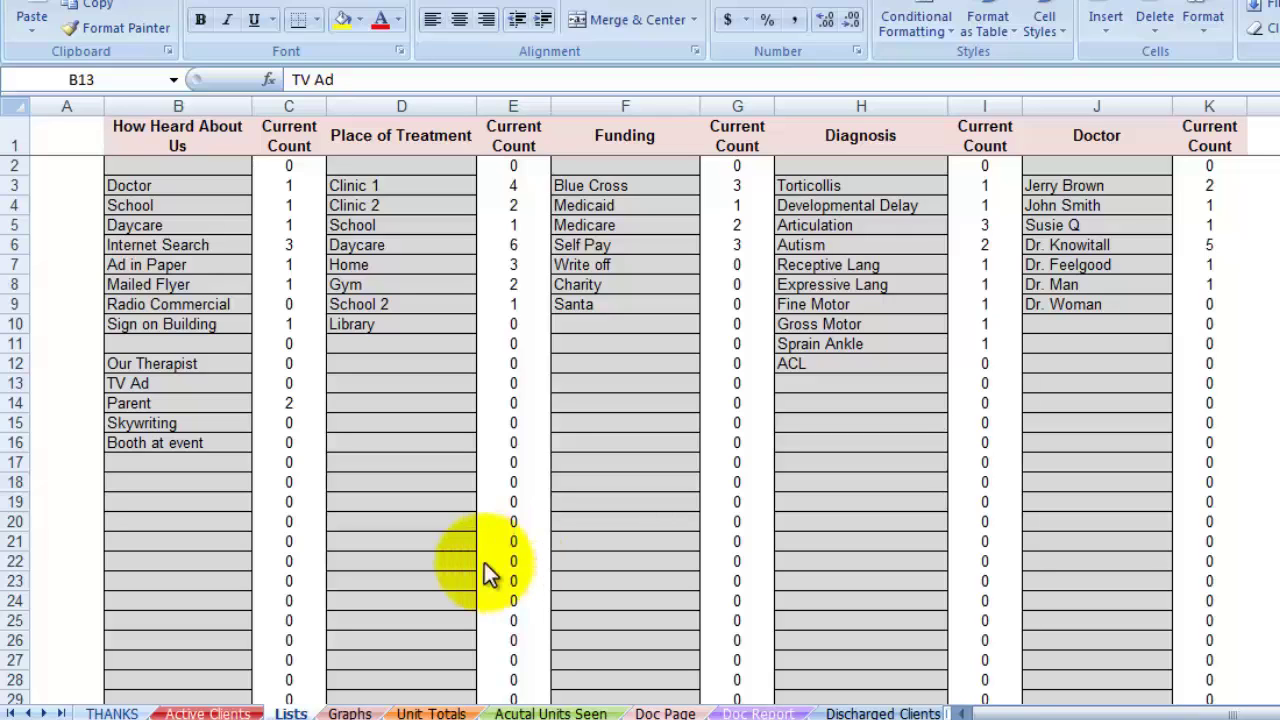
- Return to the Active Clients sheet and insert a new column after Photo Release, at column AO
click(205, 712)
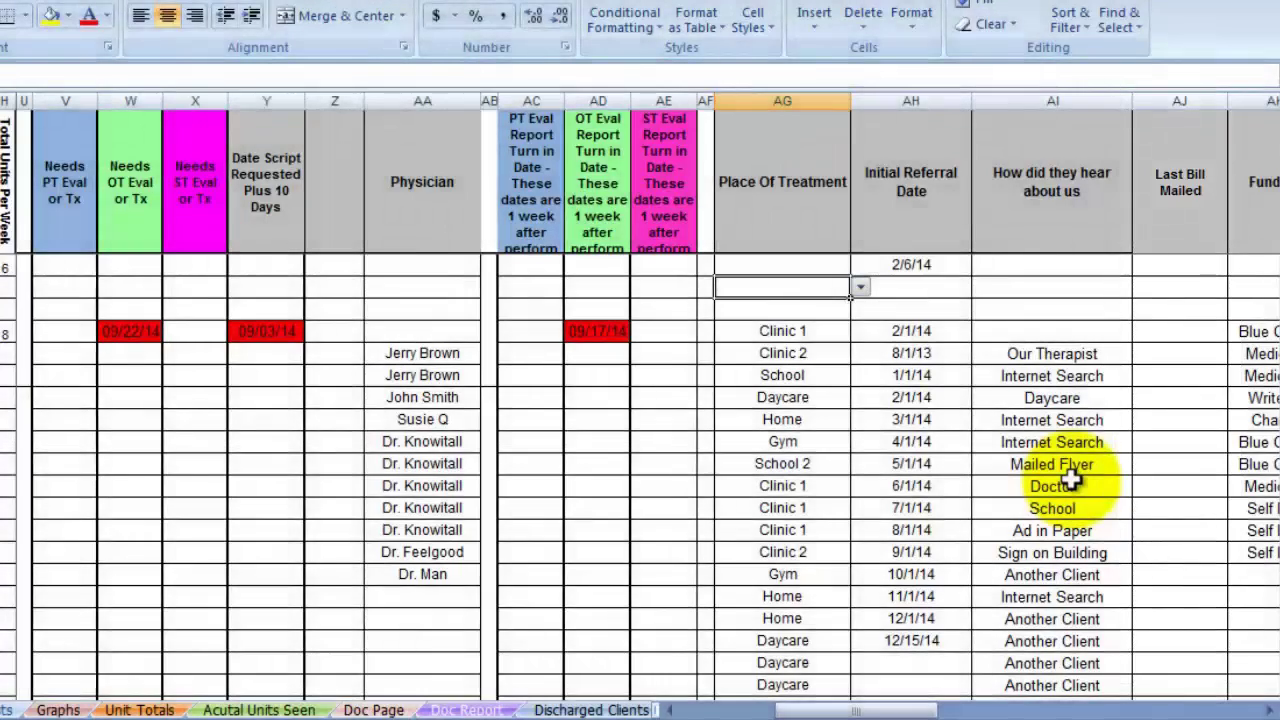
drag(926, 710, 1000, 710)
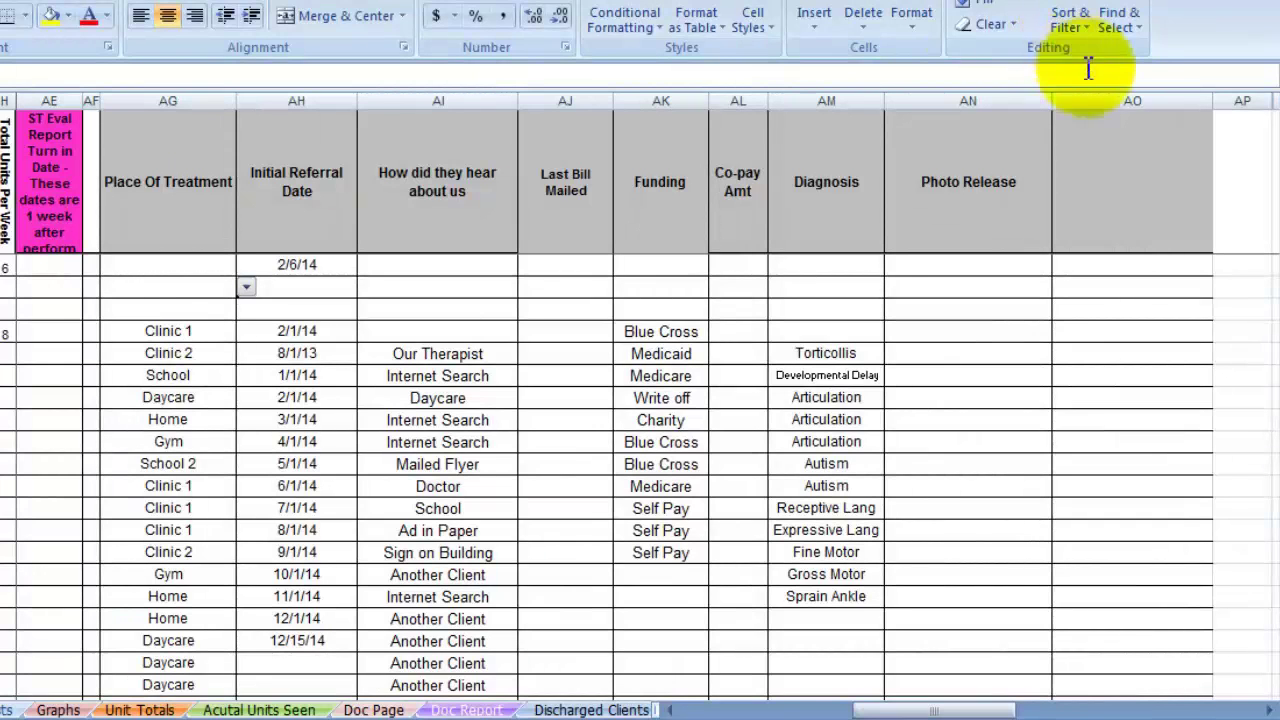
click(1132, 98)
right_click(1131, 118)
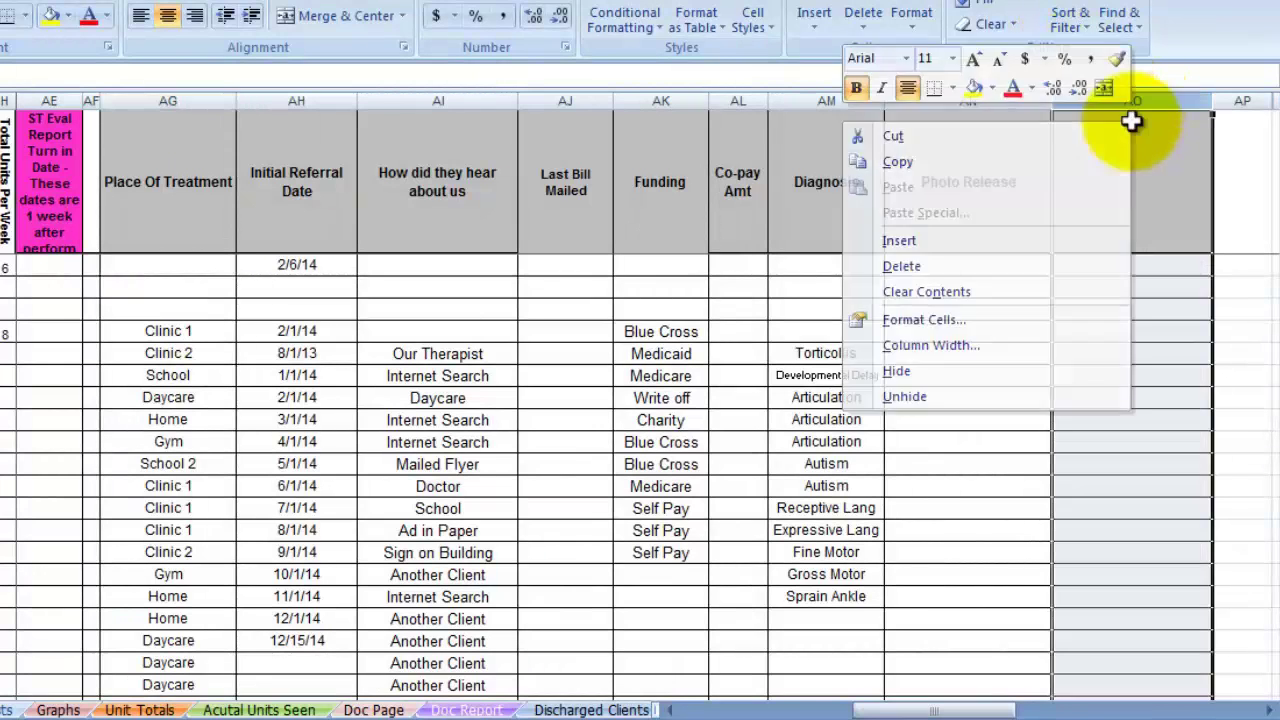
right_click(1131, 118)
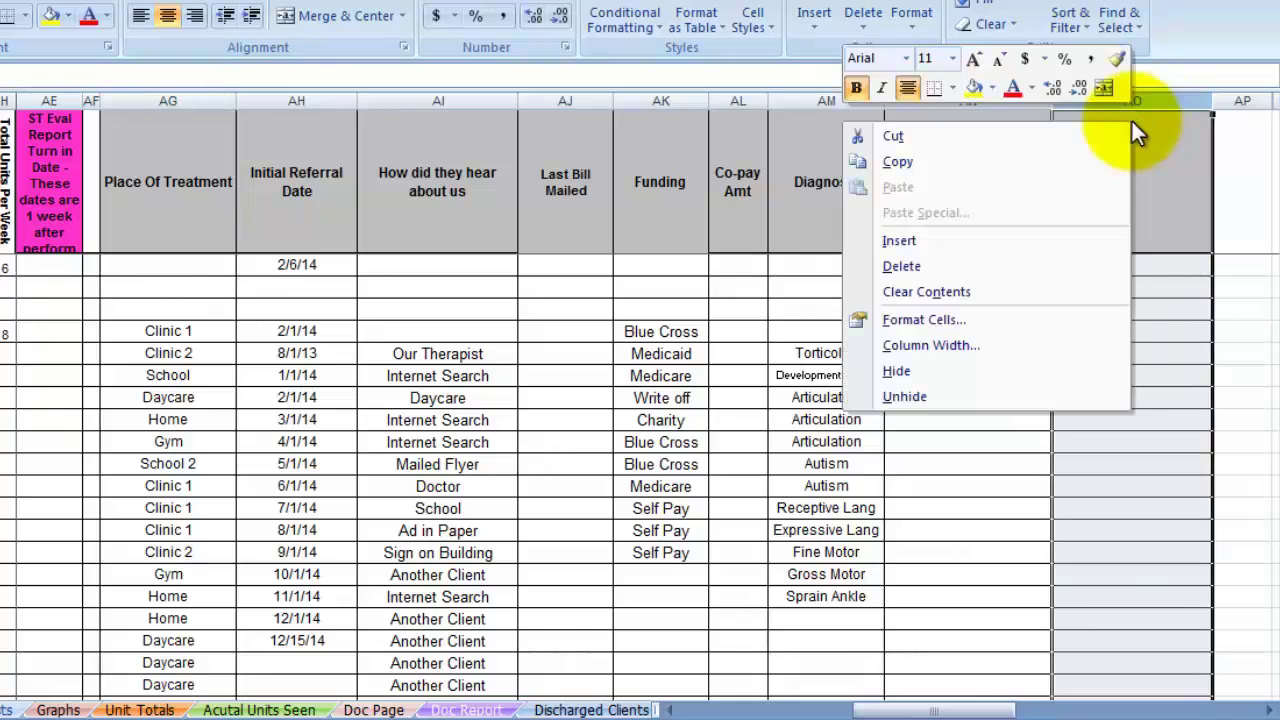
click(923, 240)
- Enter a new client's last and first name in cell G7
drag(986, 711, 830, 710)
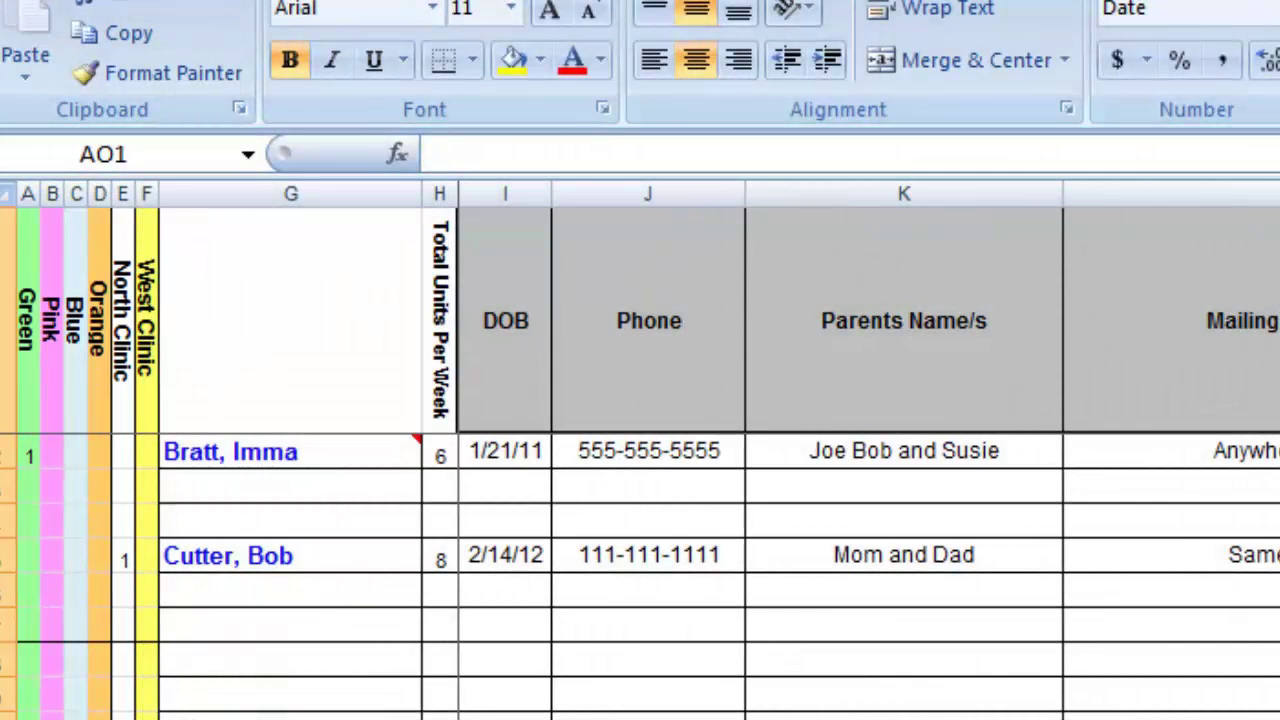
click(263, 620)
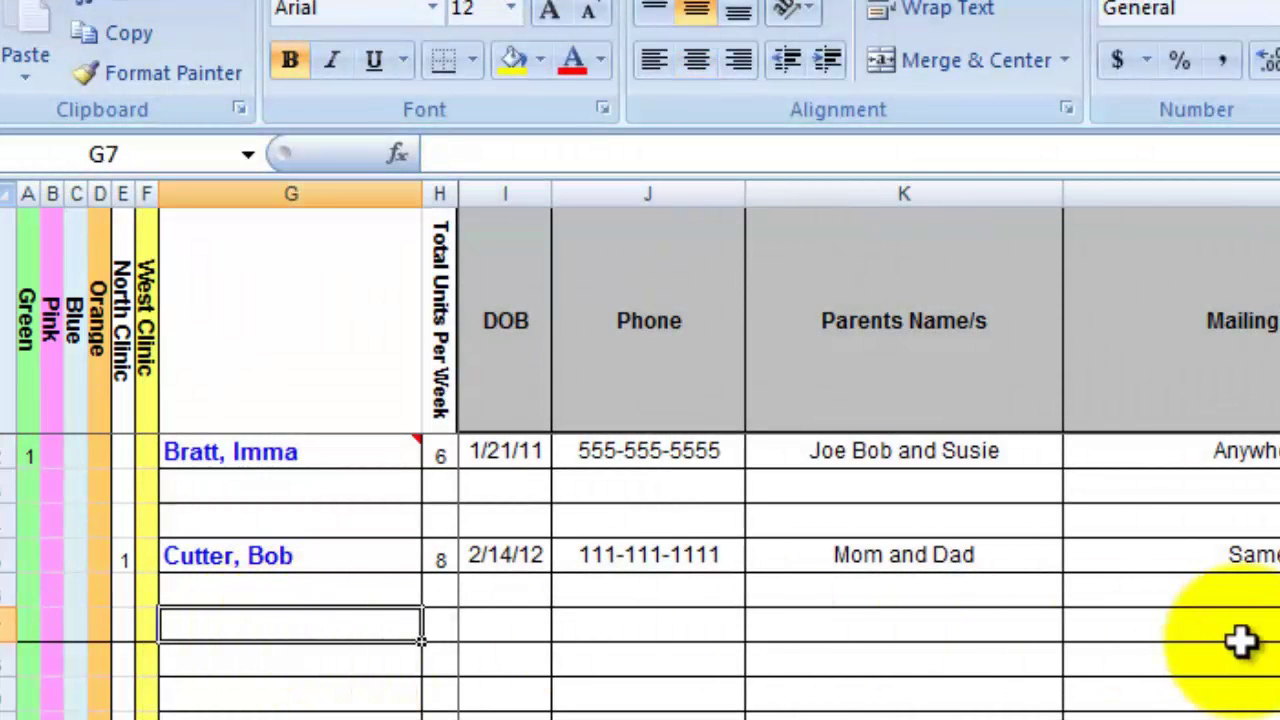
text(Que, Sus)
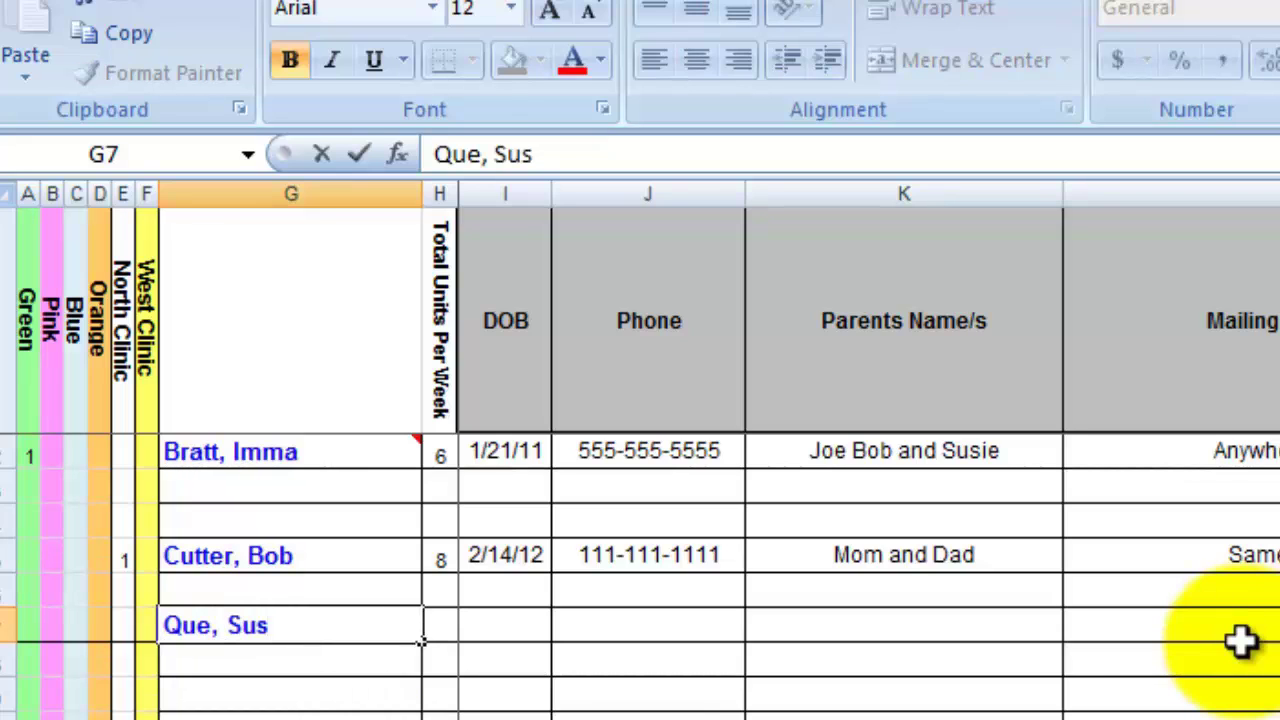
text(ie)
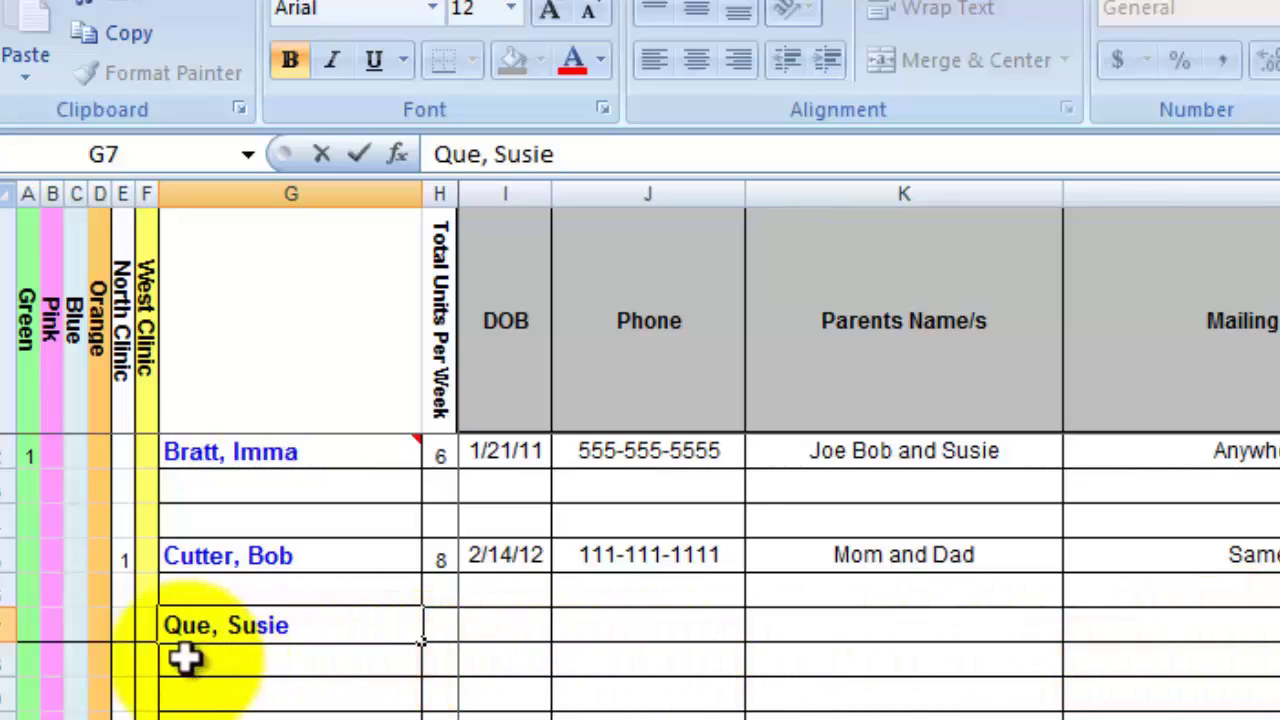
click(97, 630)
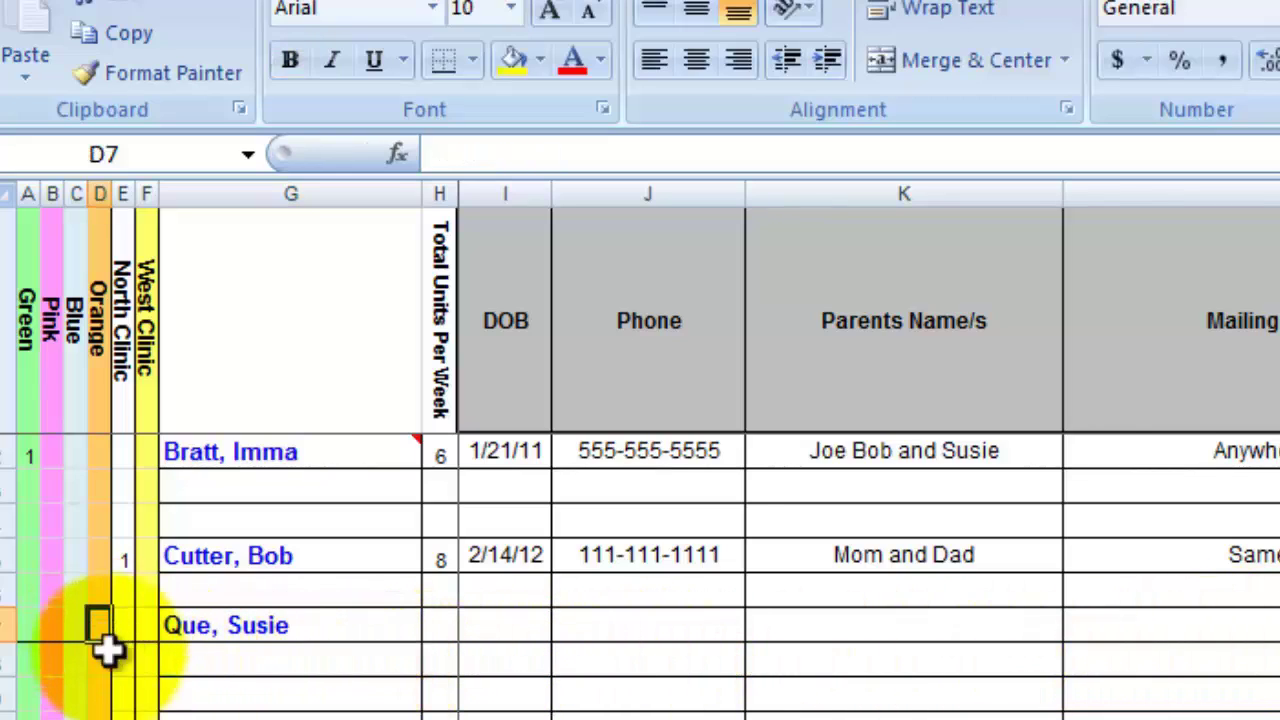
- Enter 1 in the Orange column for the new client in row 7
text(1)
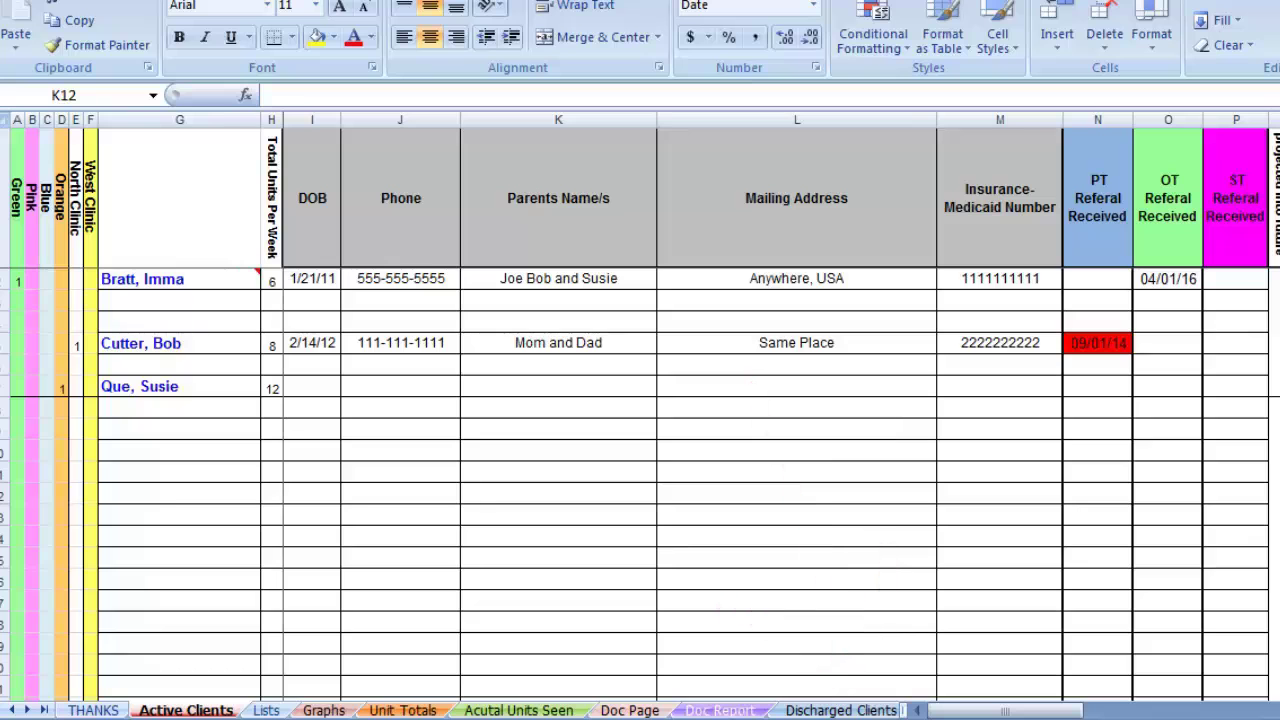
- Check the Discharged Clients sheet, then copy the entire client row 5 on the Active Clients sheet
click(845, 710)
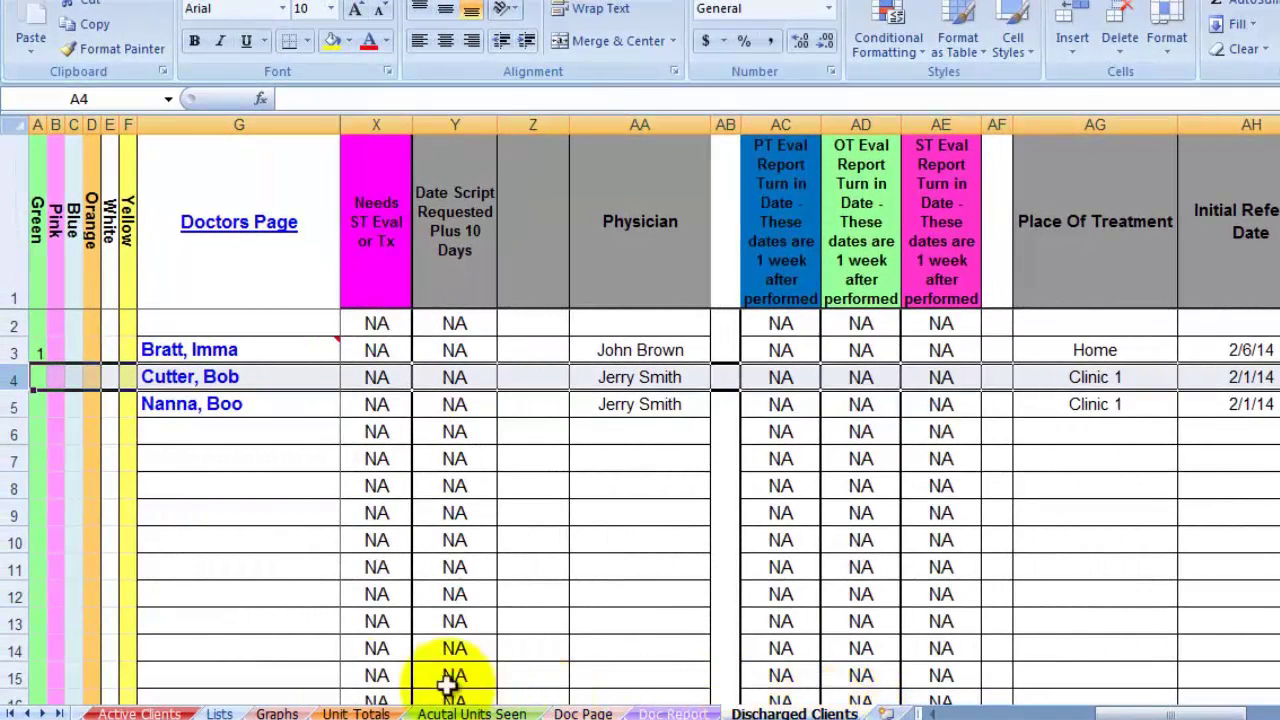
click(140, 712)
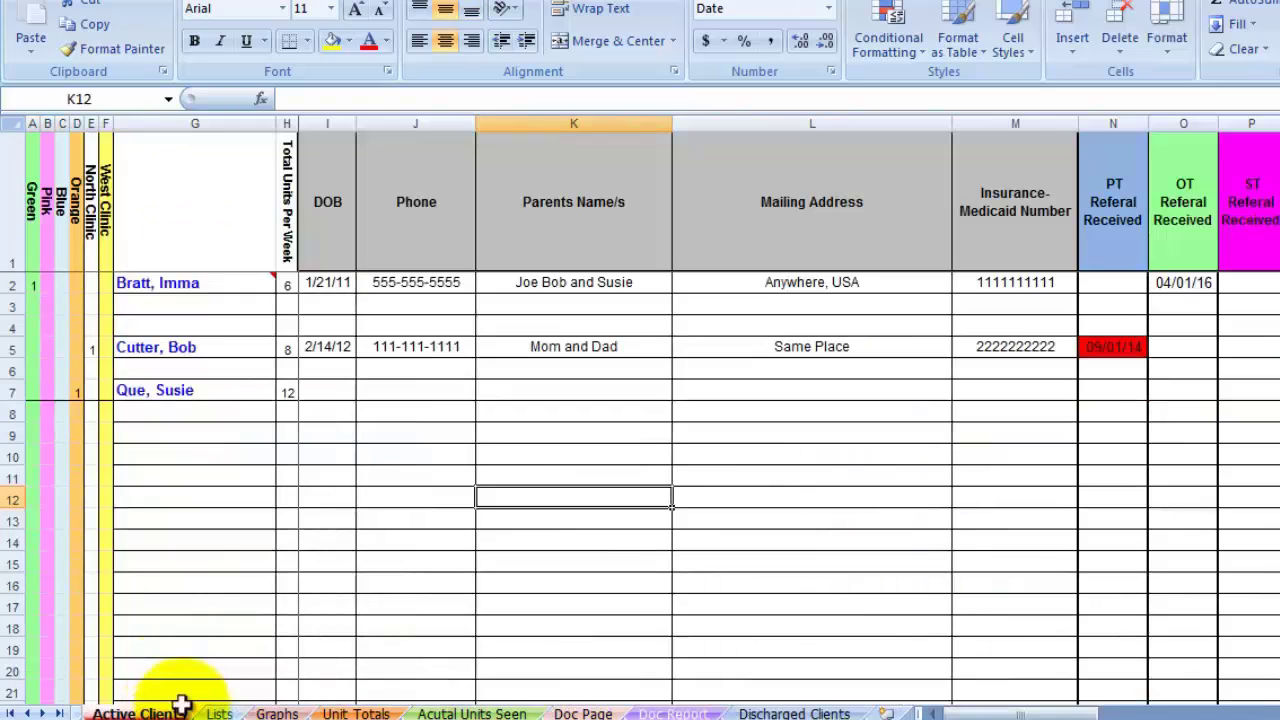
click(7, 347)
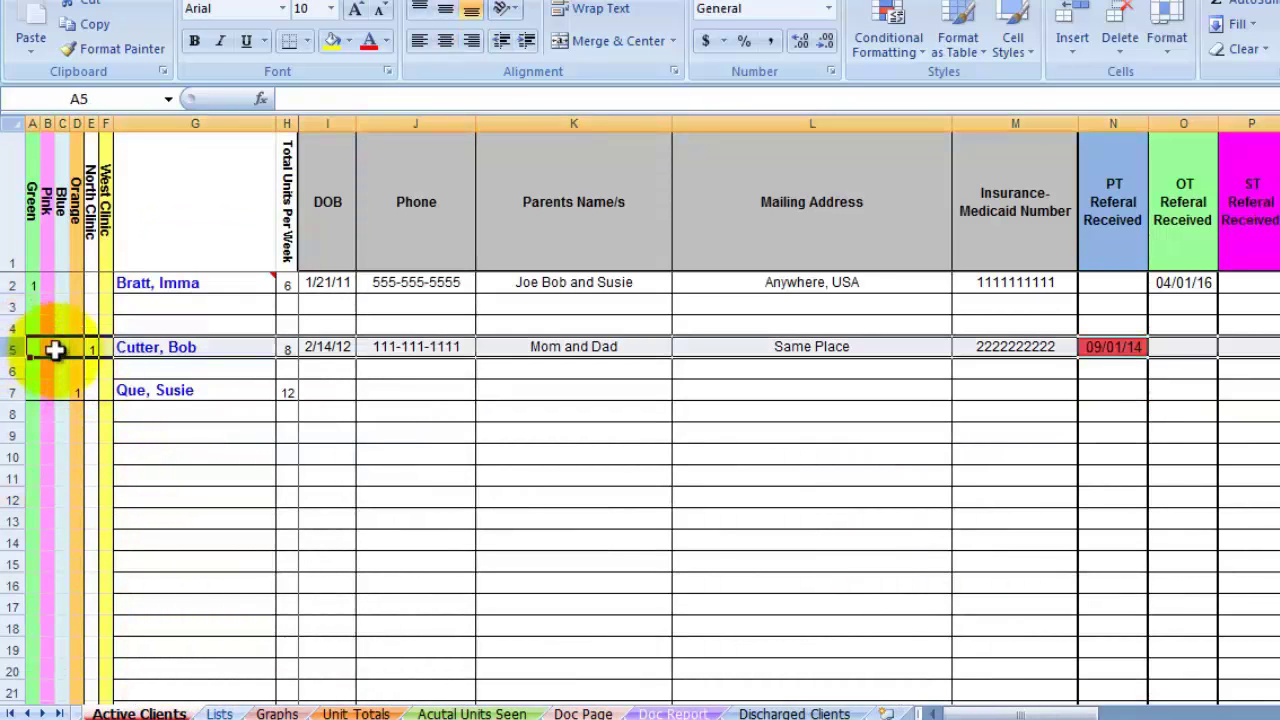
right_click(55, 350)
click(104, 390)
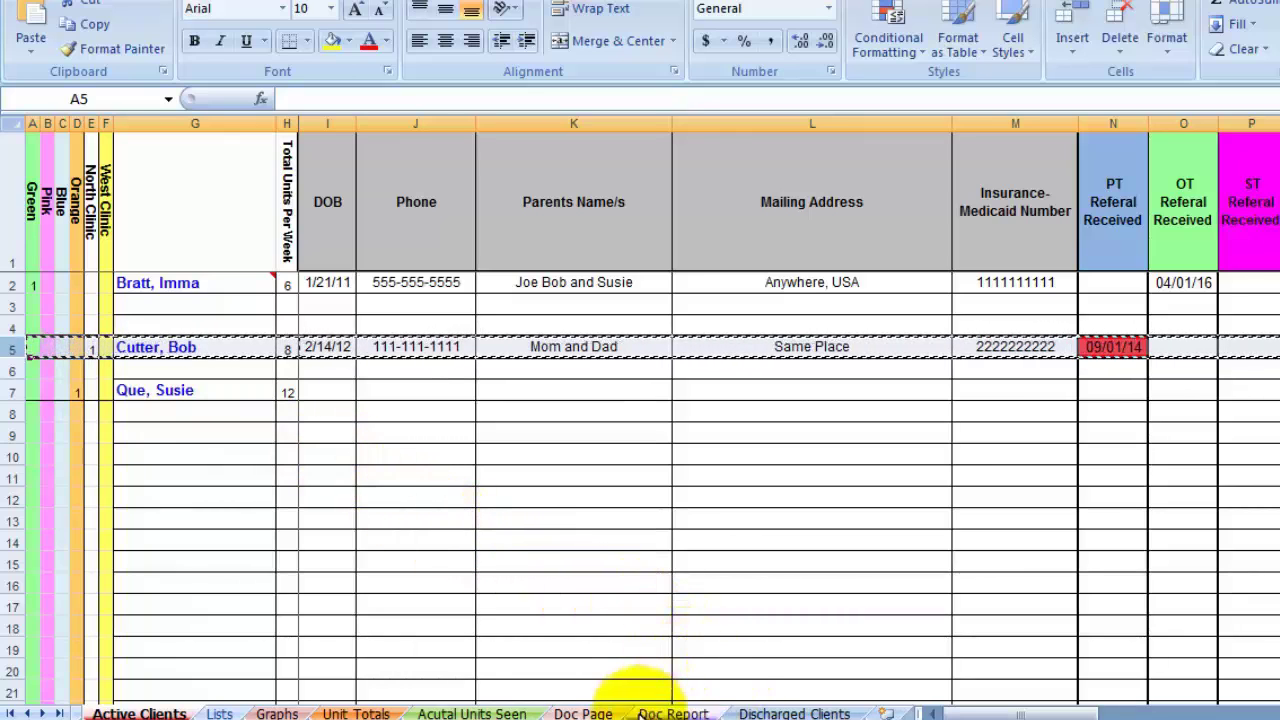
- Insert the copied client row at row 4 of the Discharged Clients sheet
click(830, 712)
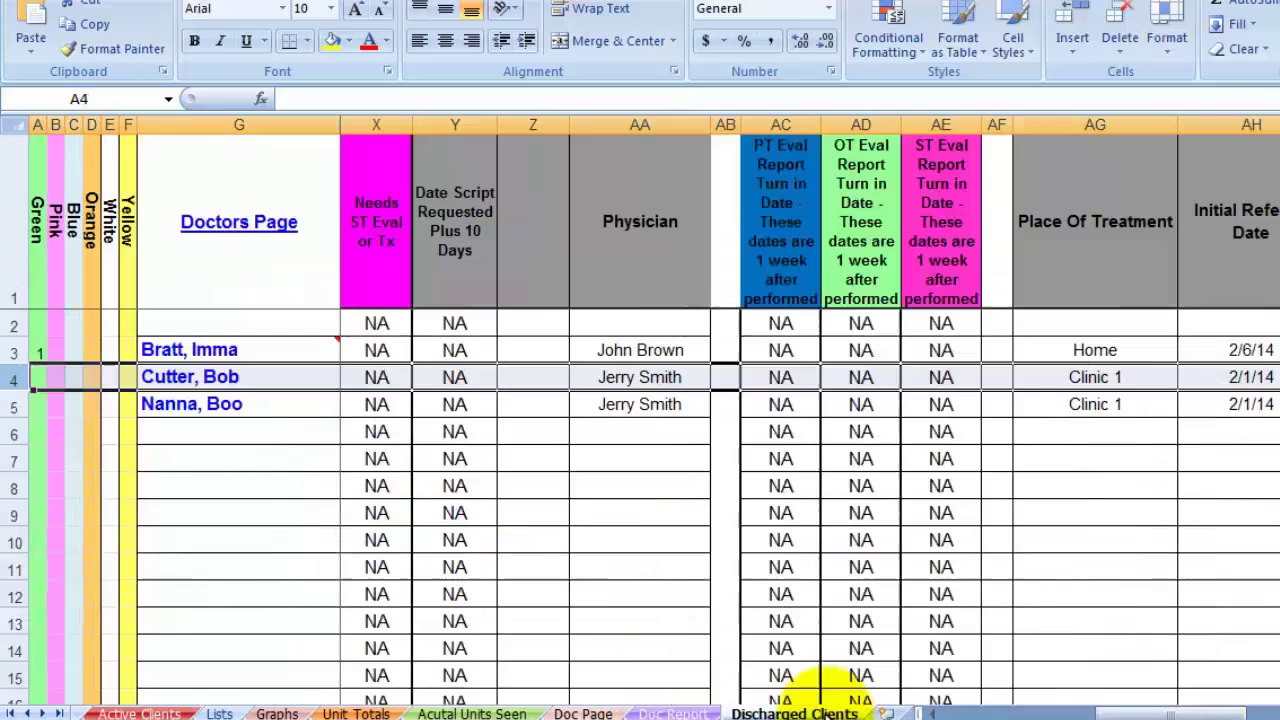
right_click(9, 380)
click(10, 380)
right_click(12, 380)
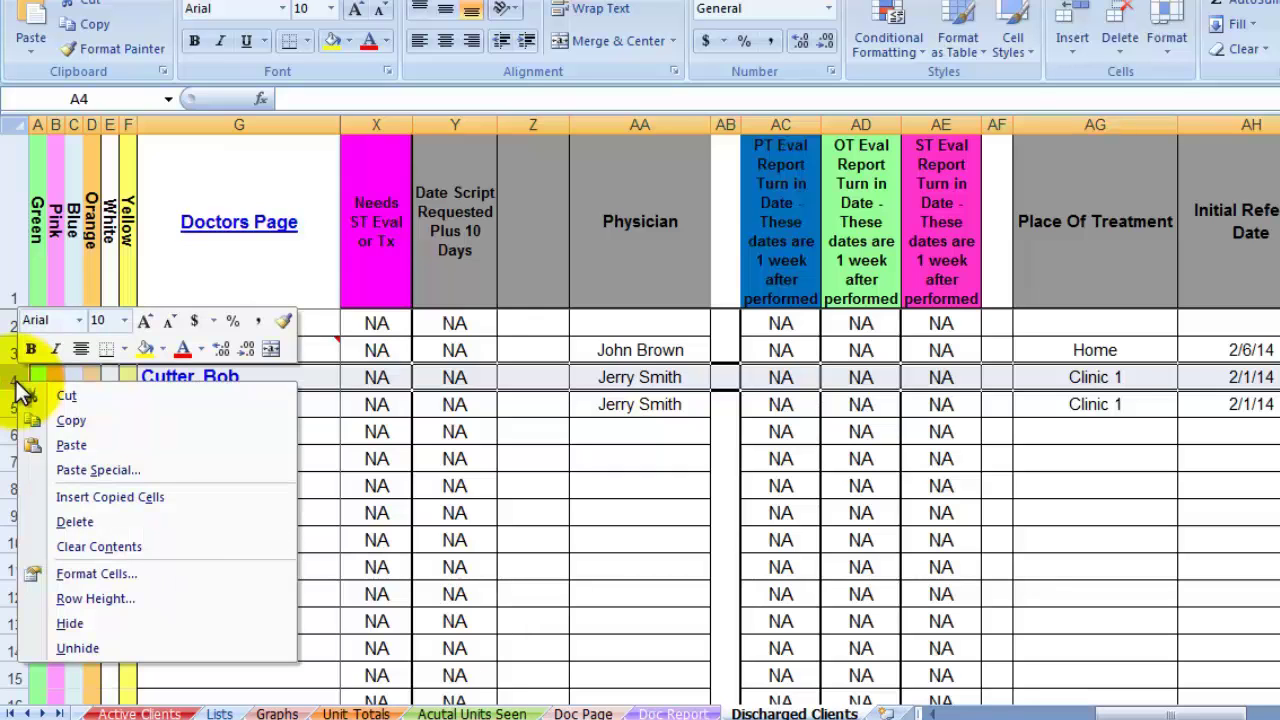
click(134, 497)
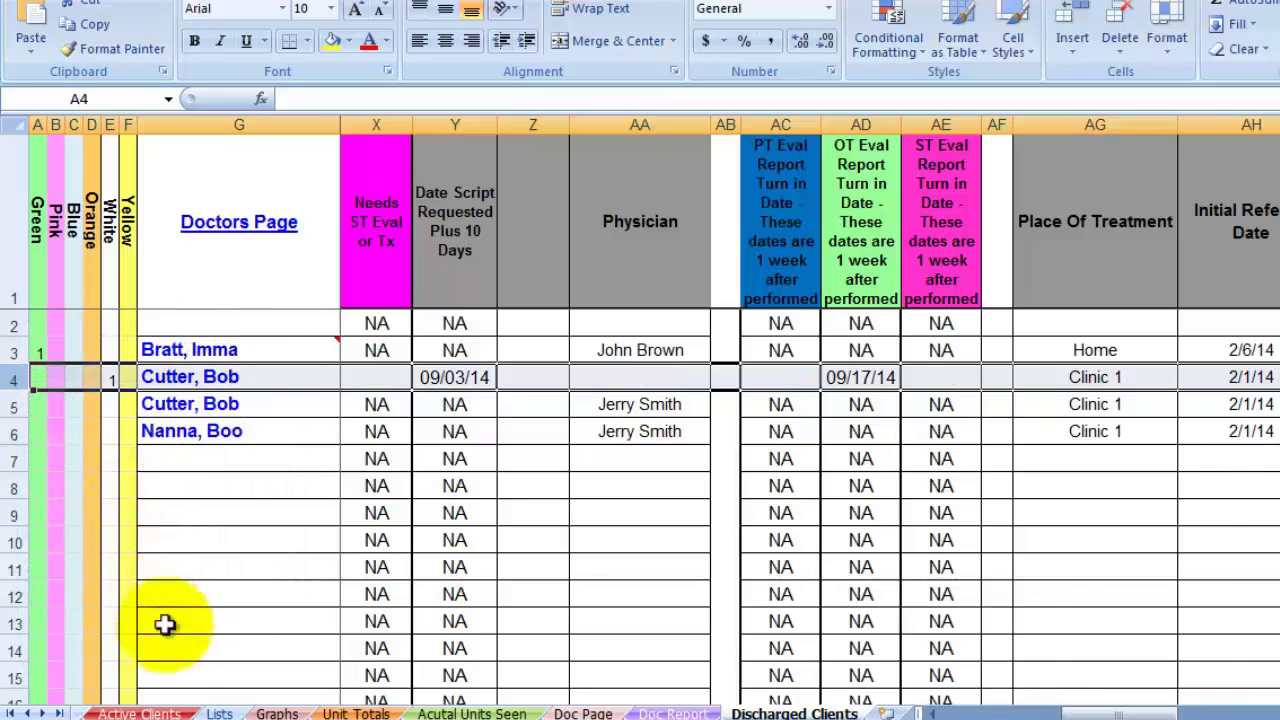
- Return to the Active Clients sheet and display the commands available for the copied client's row 5
click(160, 712)
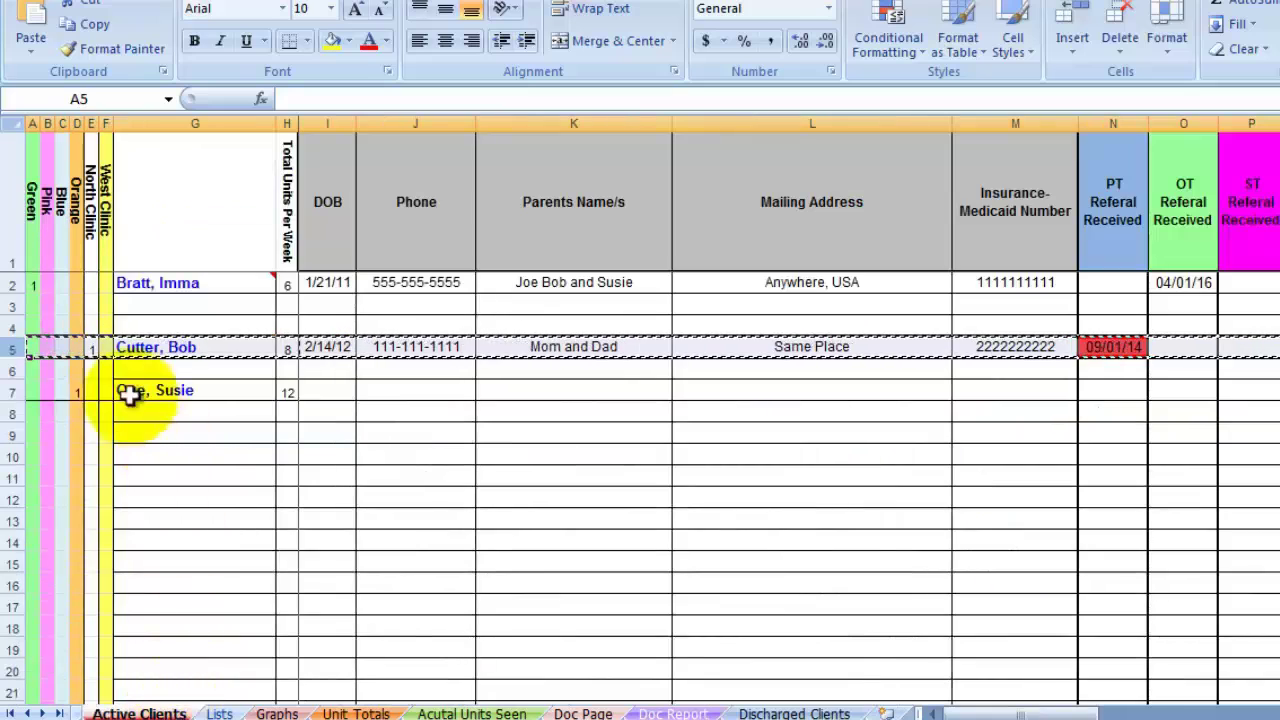
right_click(17, 353)
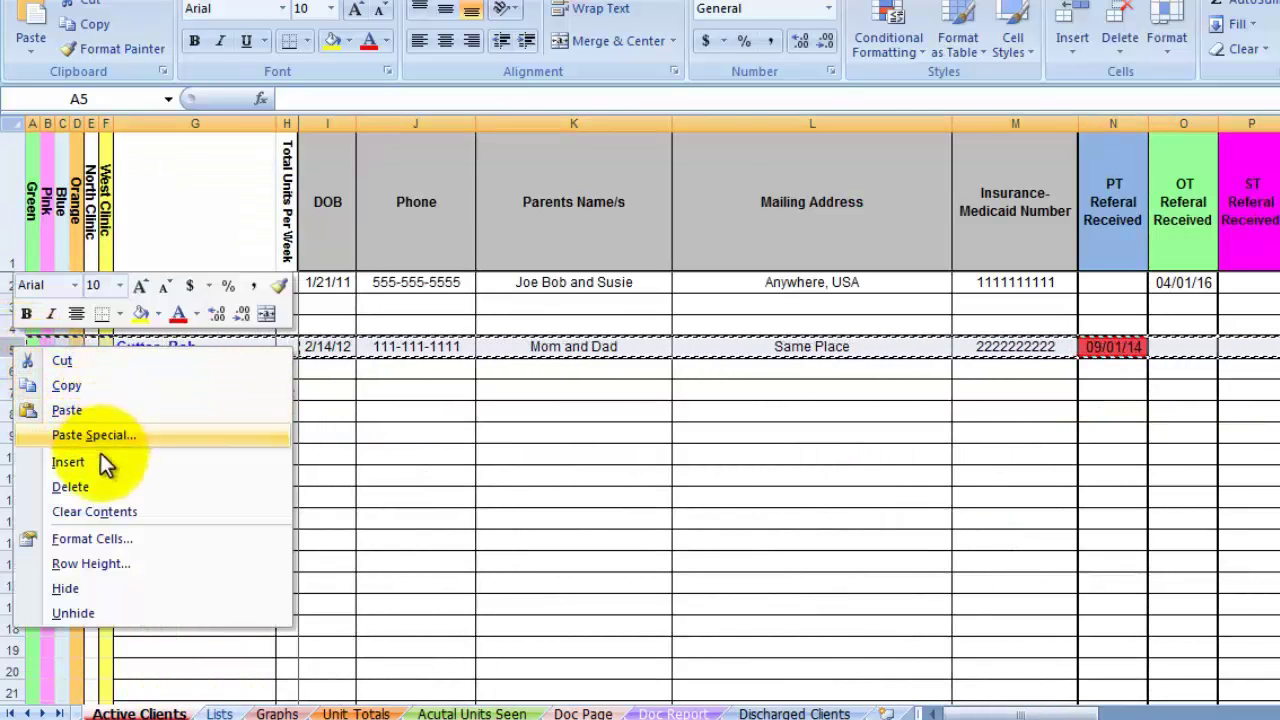
click(420, 447)
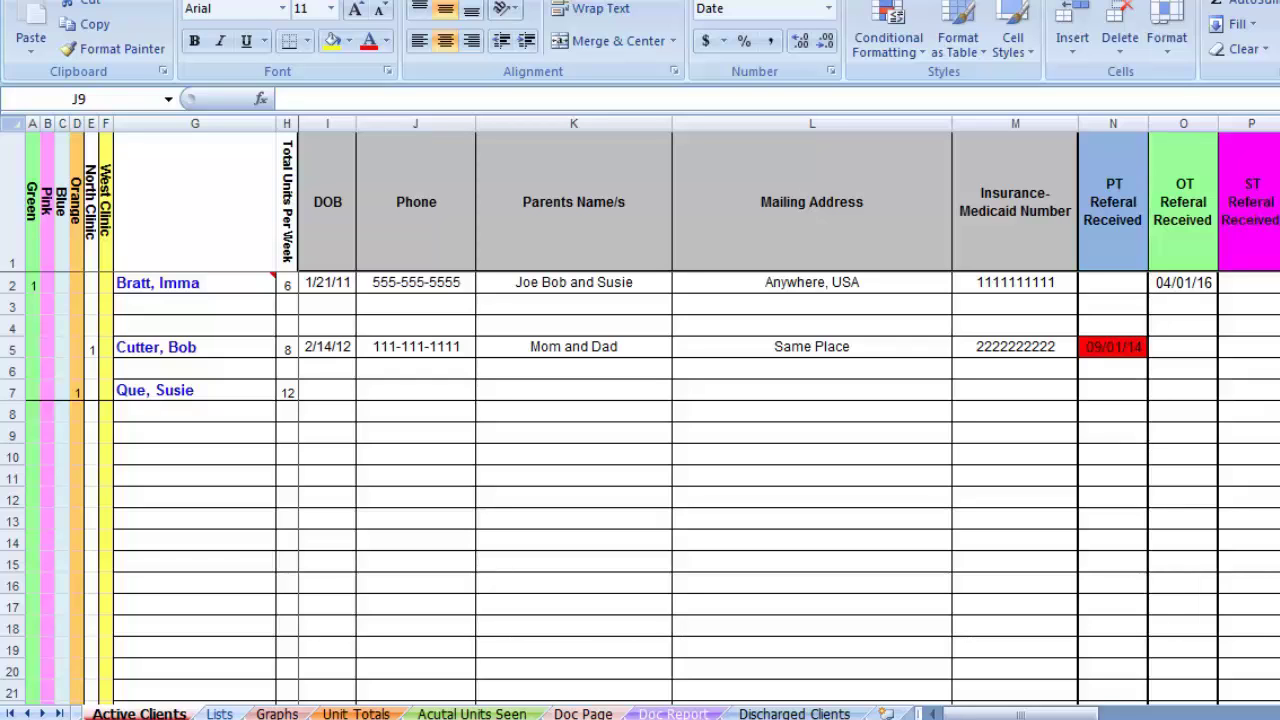
click(1015, 647)
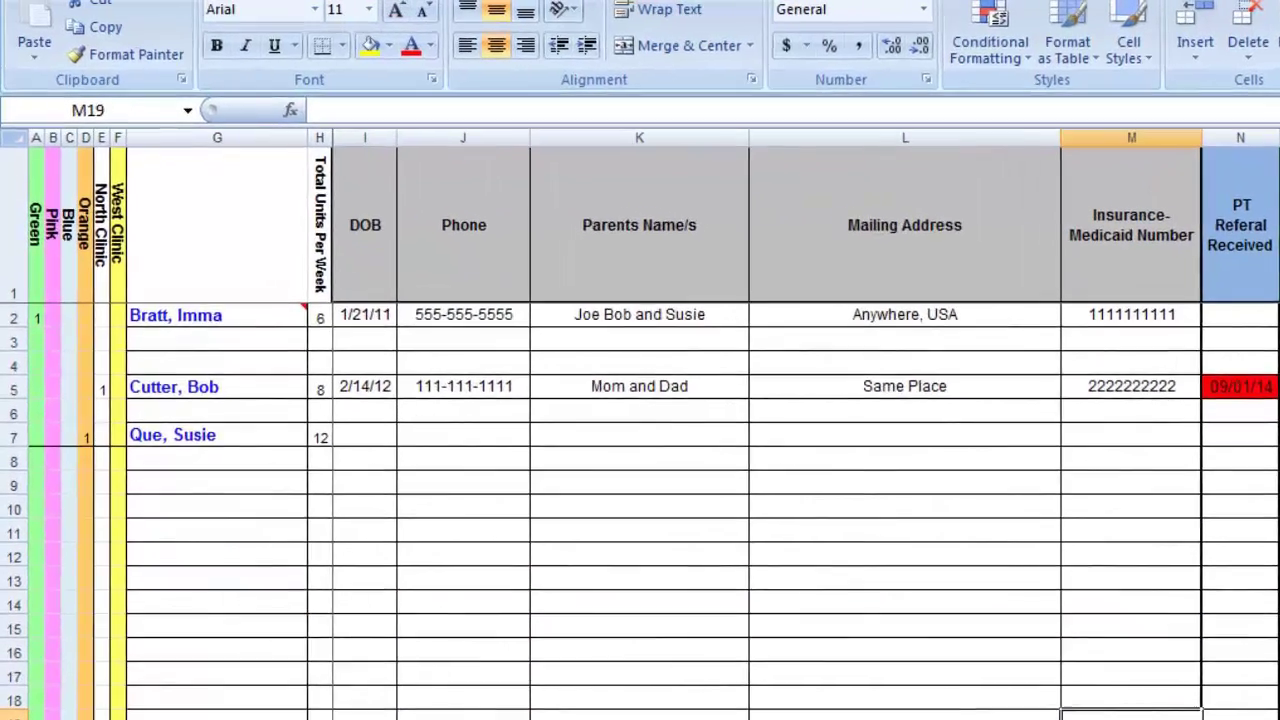
- Examine the potential units, color client counts and chart on the Unit Totals sheet, comparing them with the Active Clients sheet
click(370, 712)
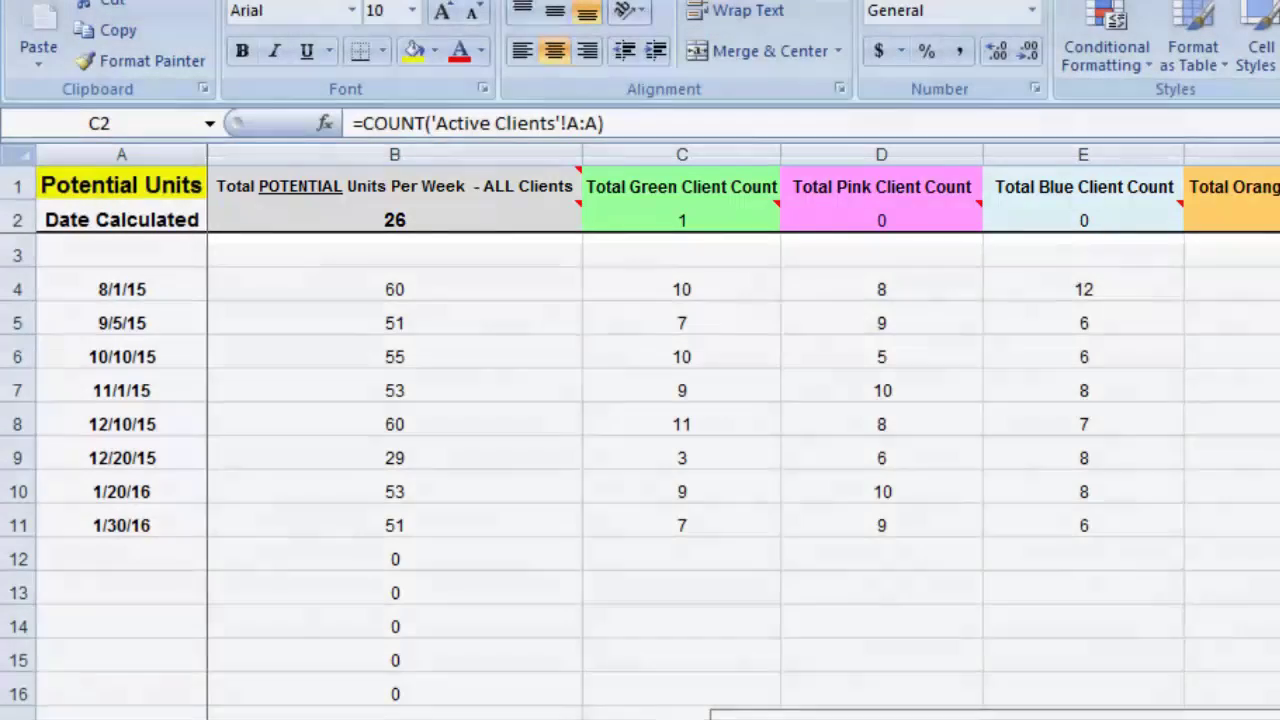
key(ctrl+Page_Down)
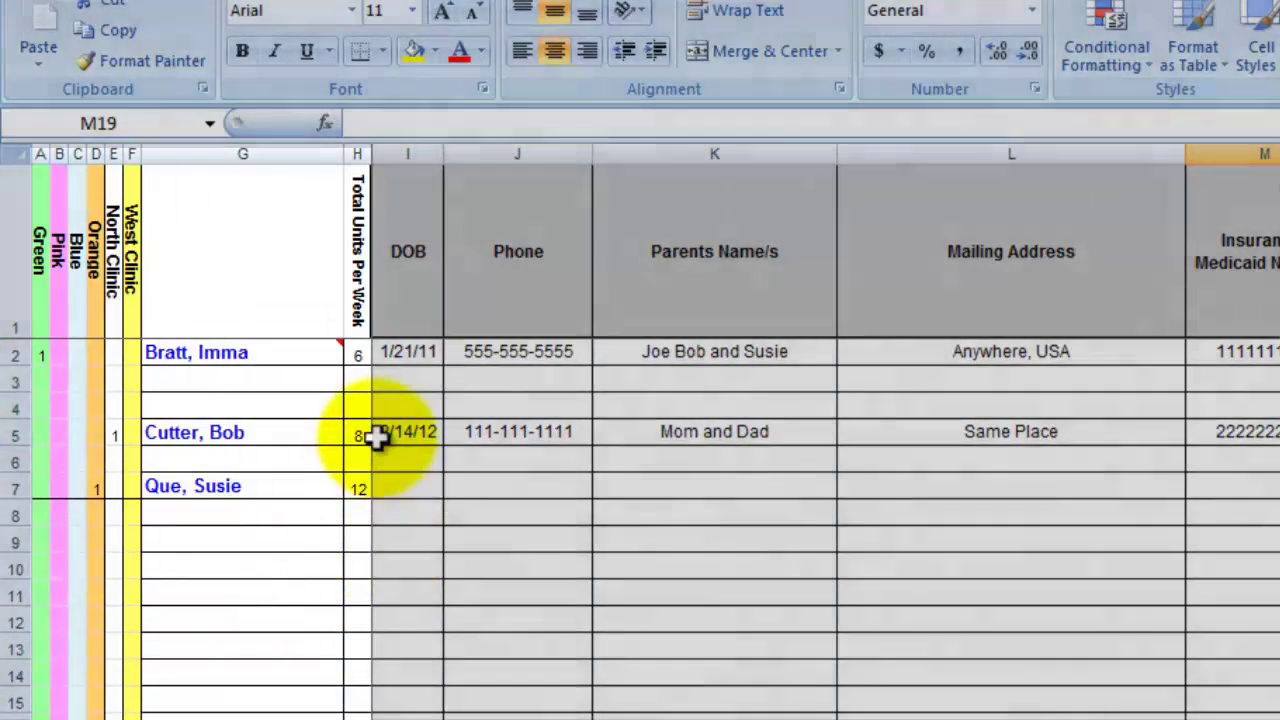
key(ctrl+Page_Up)
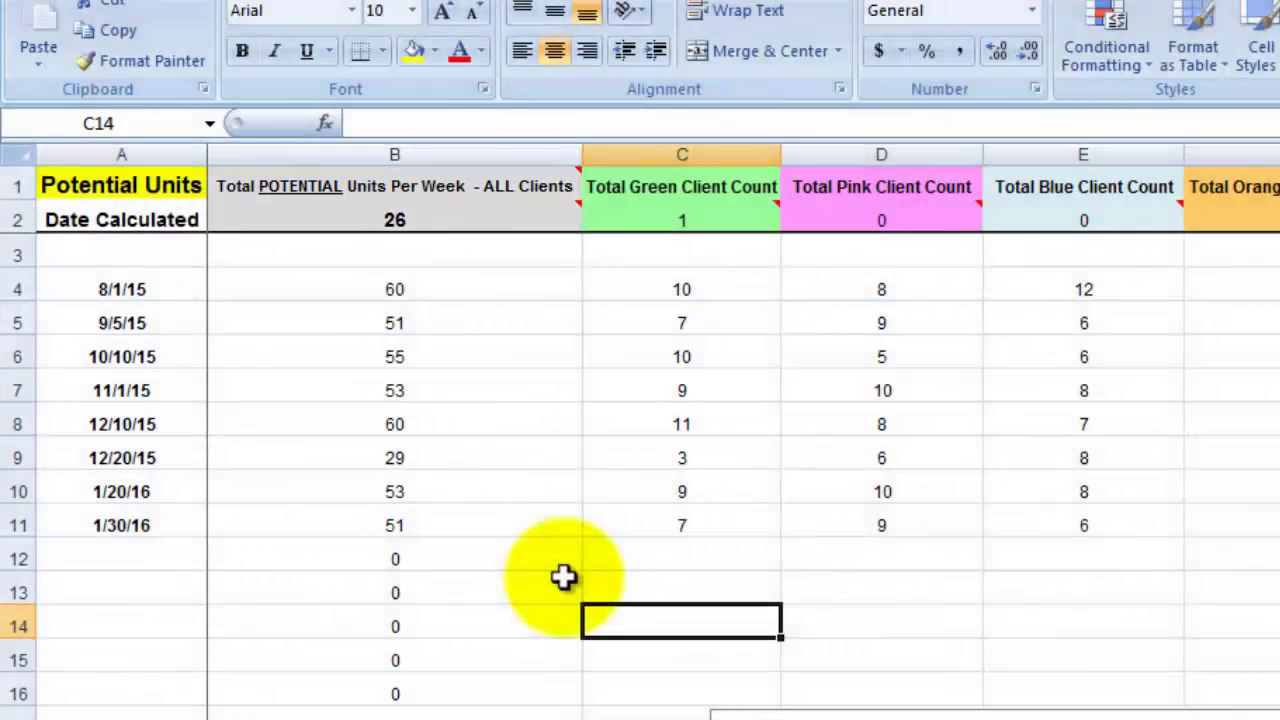
click(860, 424)
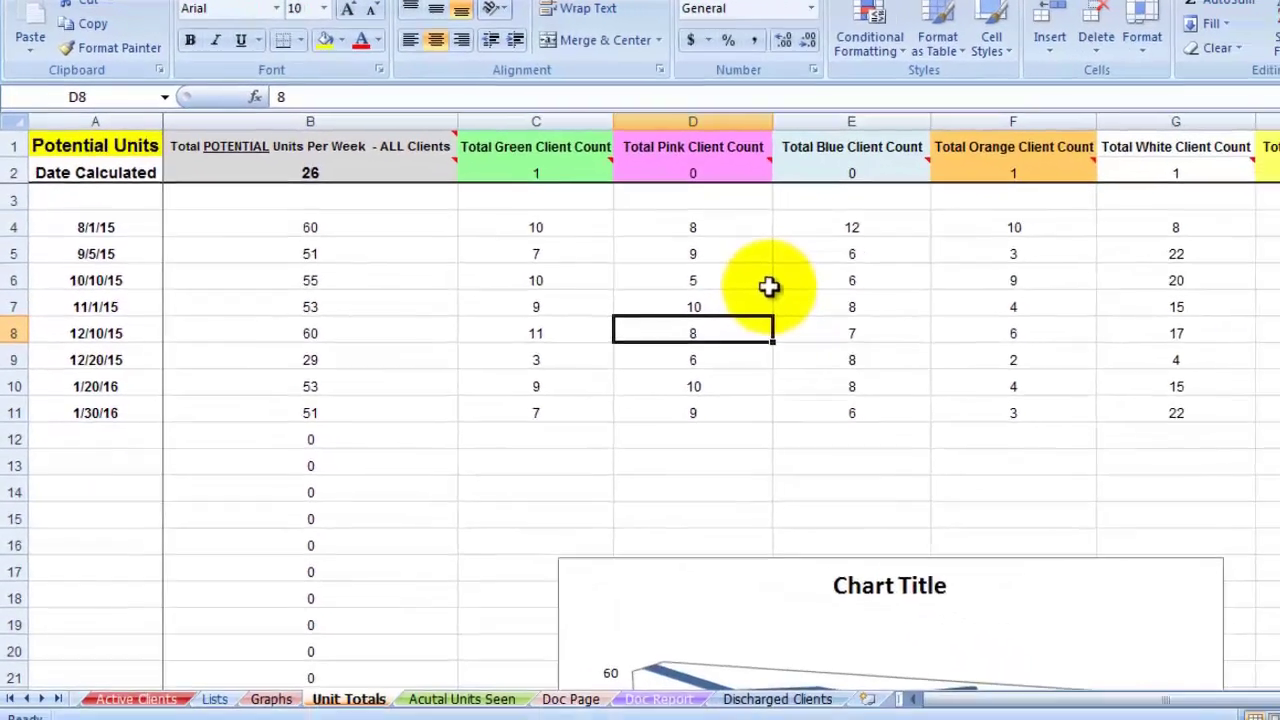
scroll(900, 380, down, 2)
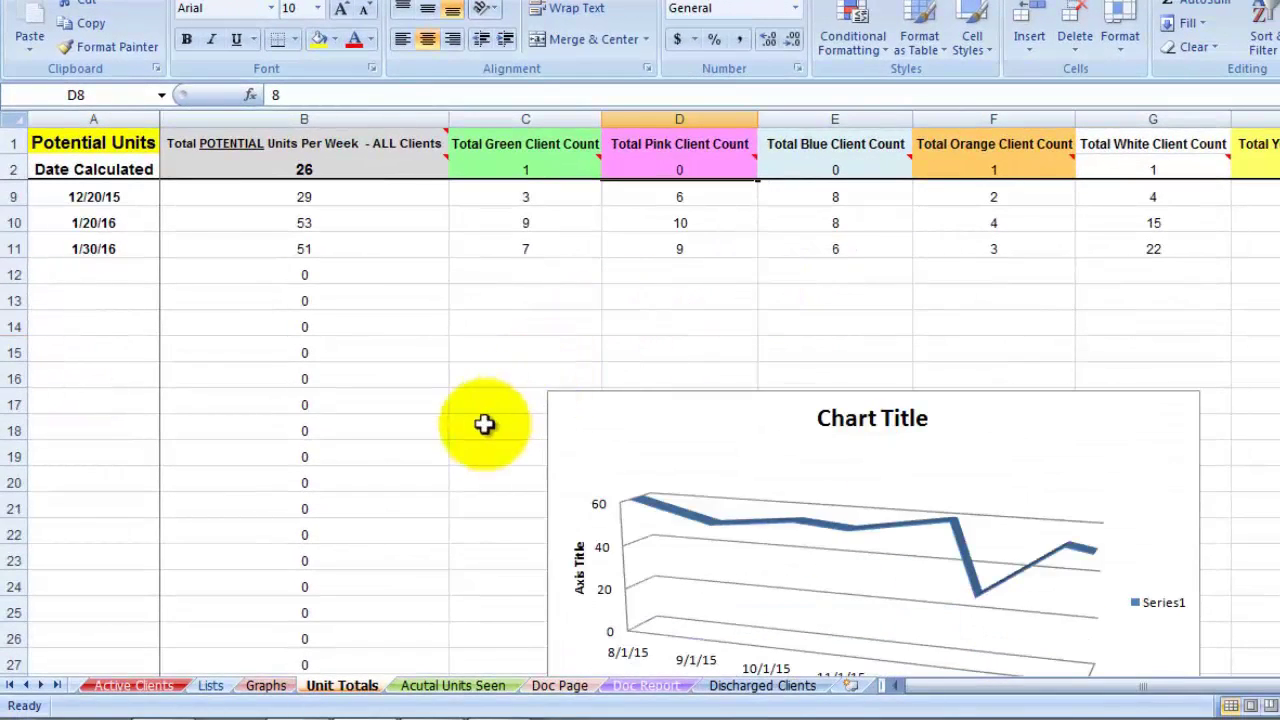
scroll(484, 424, down, 1)
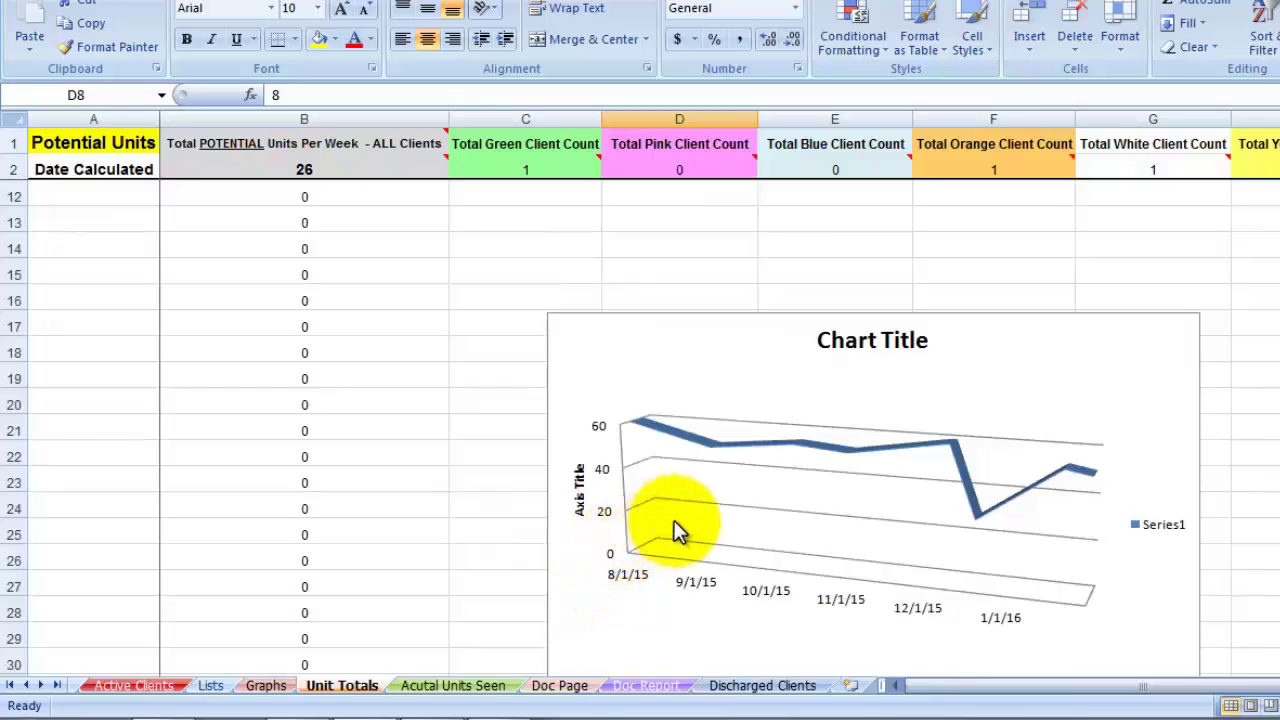
scroll(611, 376, up, 3)
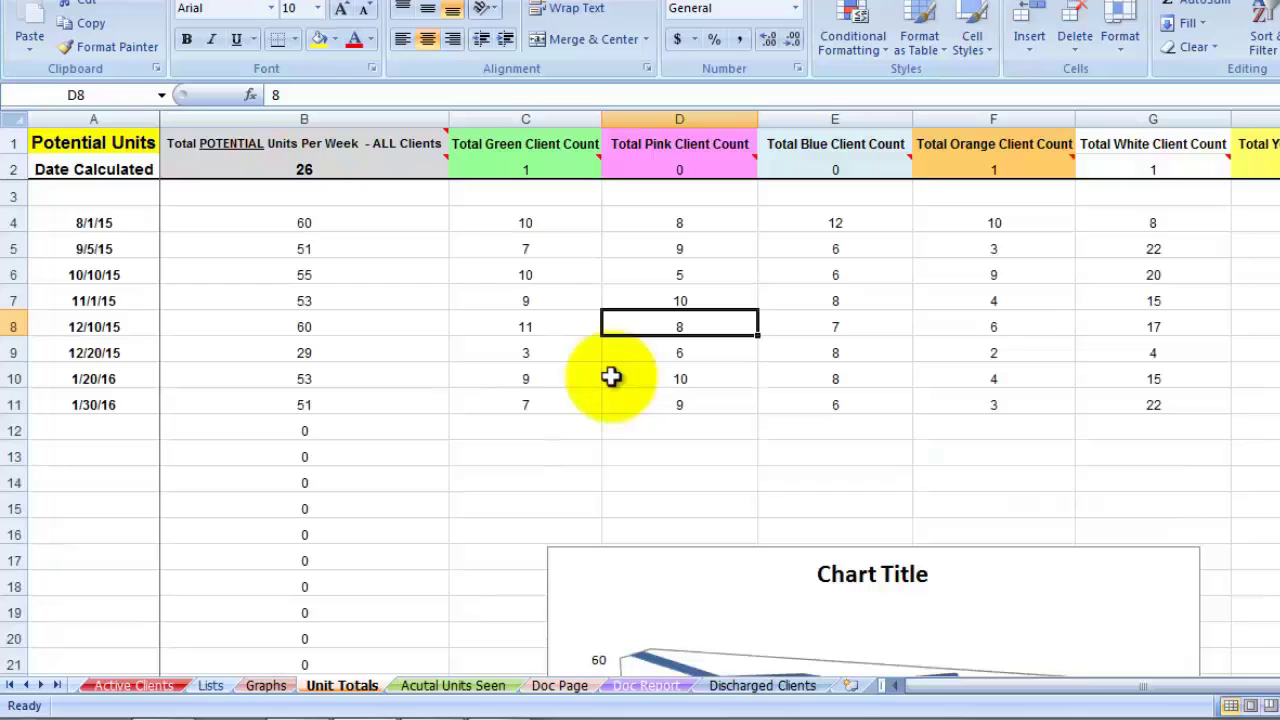
- Enter 2/30/16 as the calculation date in cell A12 of the Unit Totals sheet
click(80, 427)
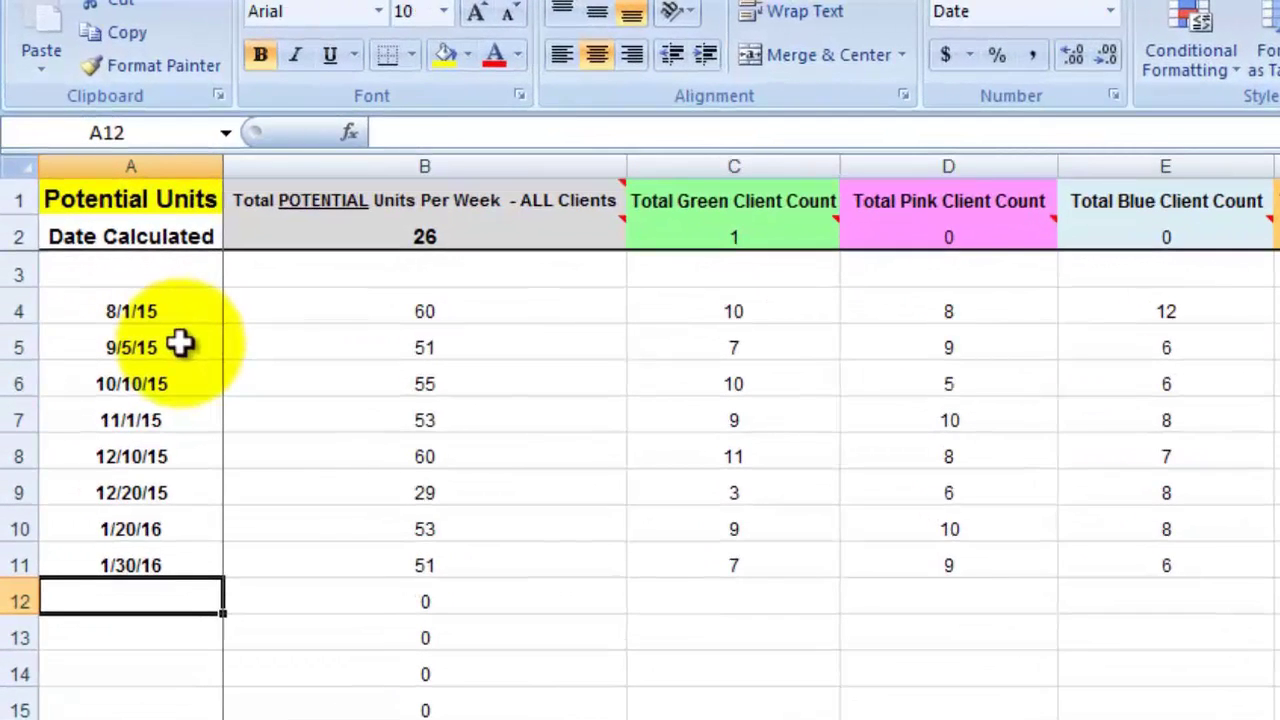
double_click(160, 600)
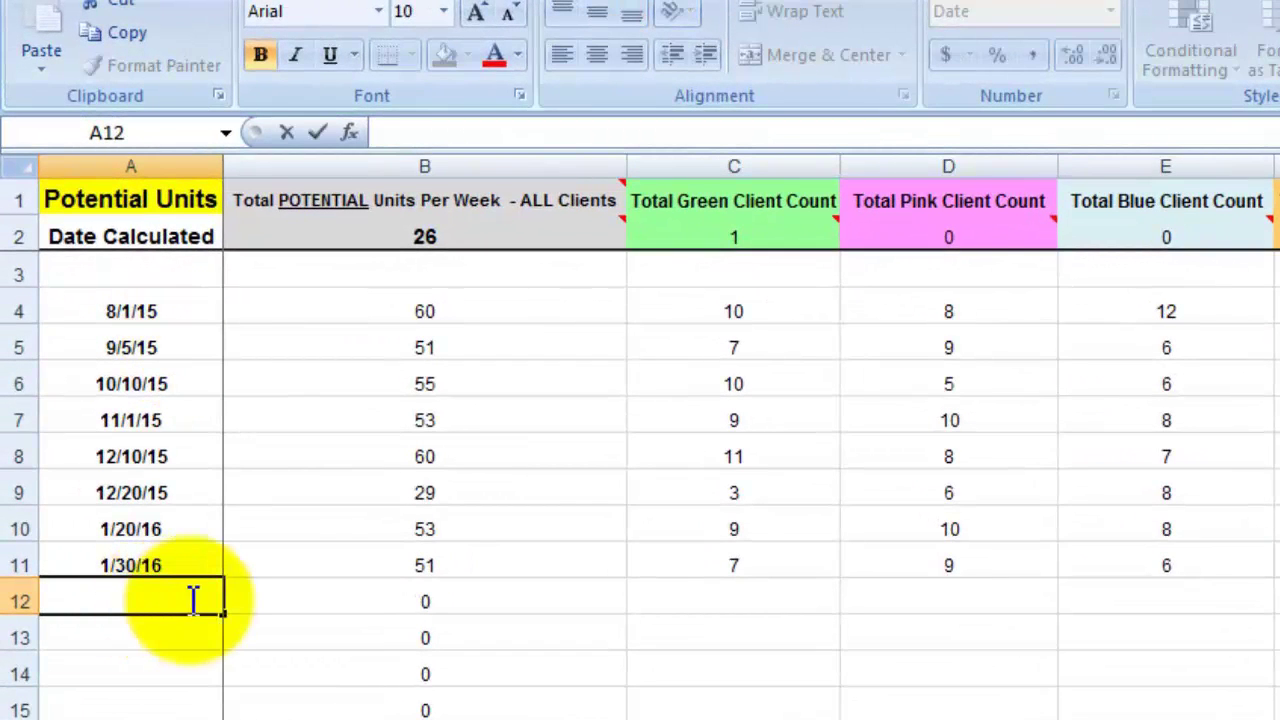
text(2/30/16)
key(Tab)
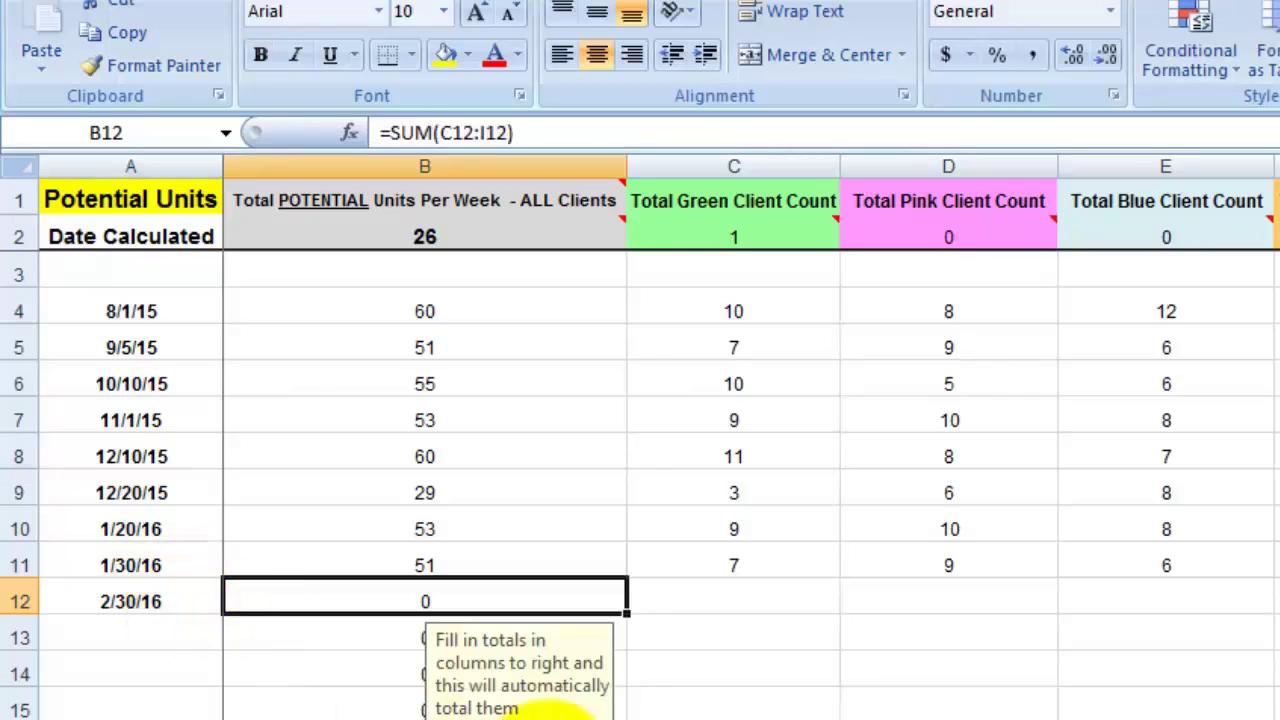
- Fill in row 12 with a Green client count of 1, Pink 0 and Blue 0
click(755, 597)
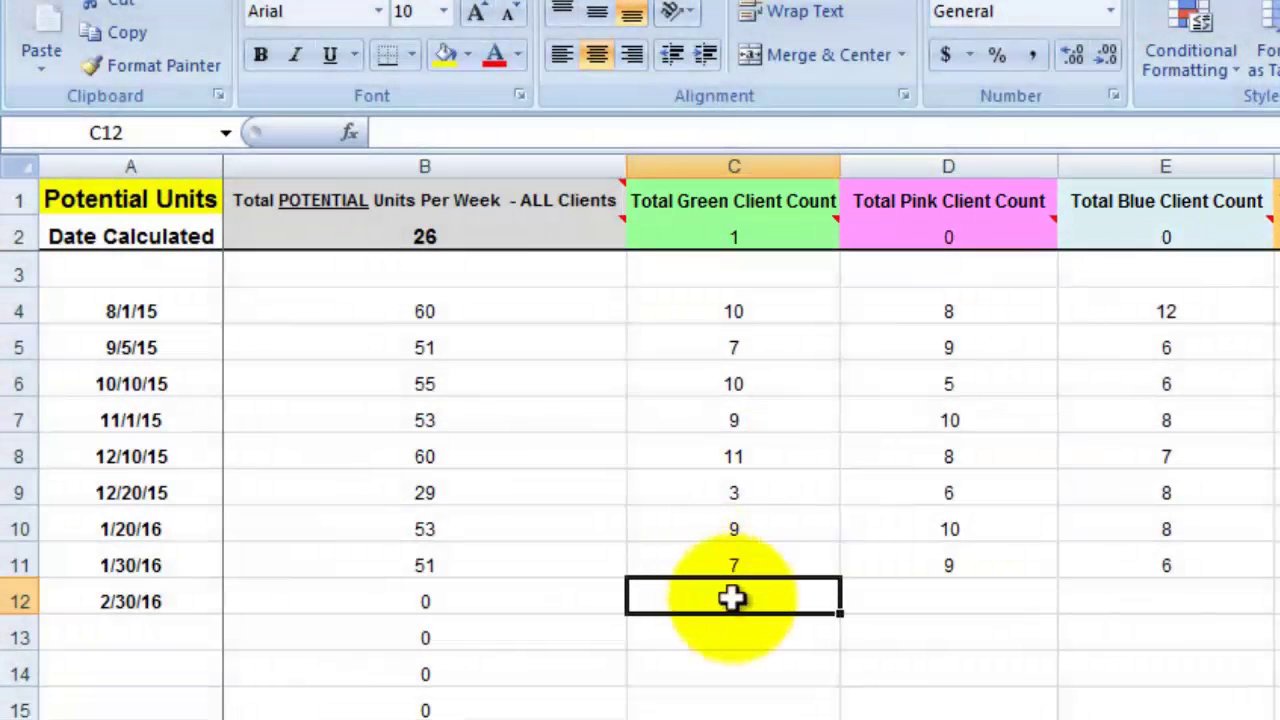
click(22, 599)
click(715, 598)
mouse_move(734, 236)
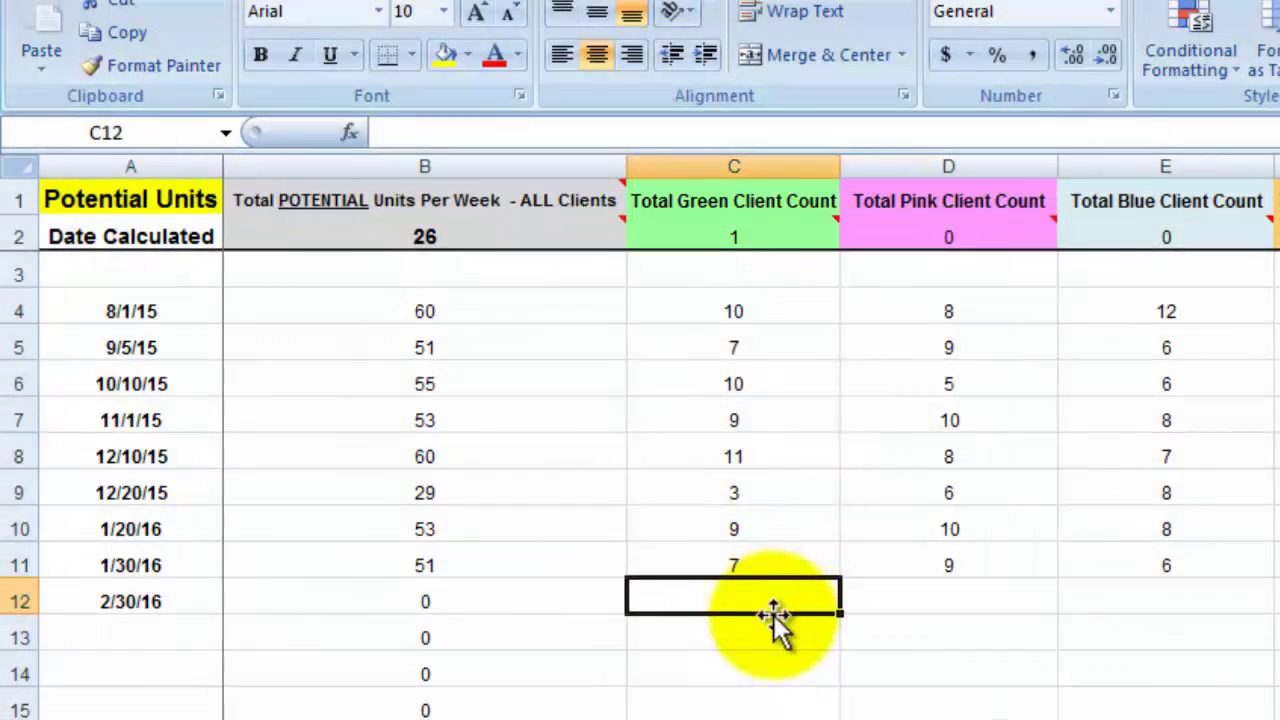
text(1)
click(943, 606)
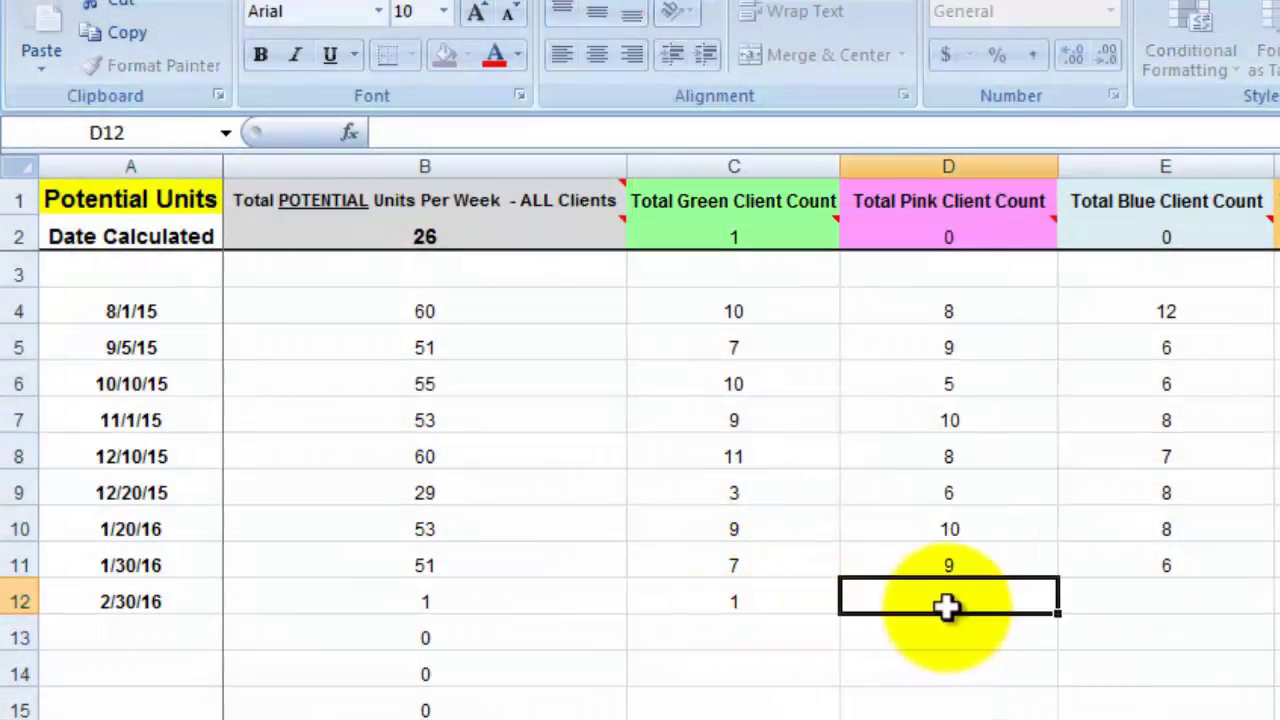
text(0)
key(Tab)
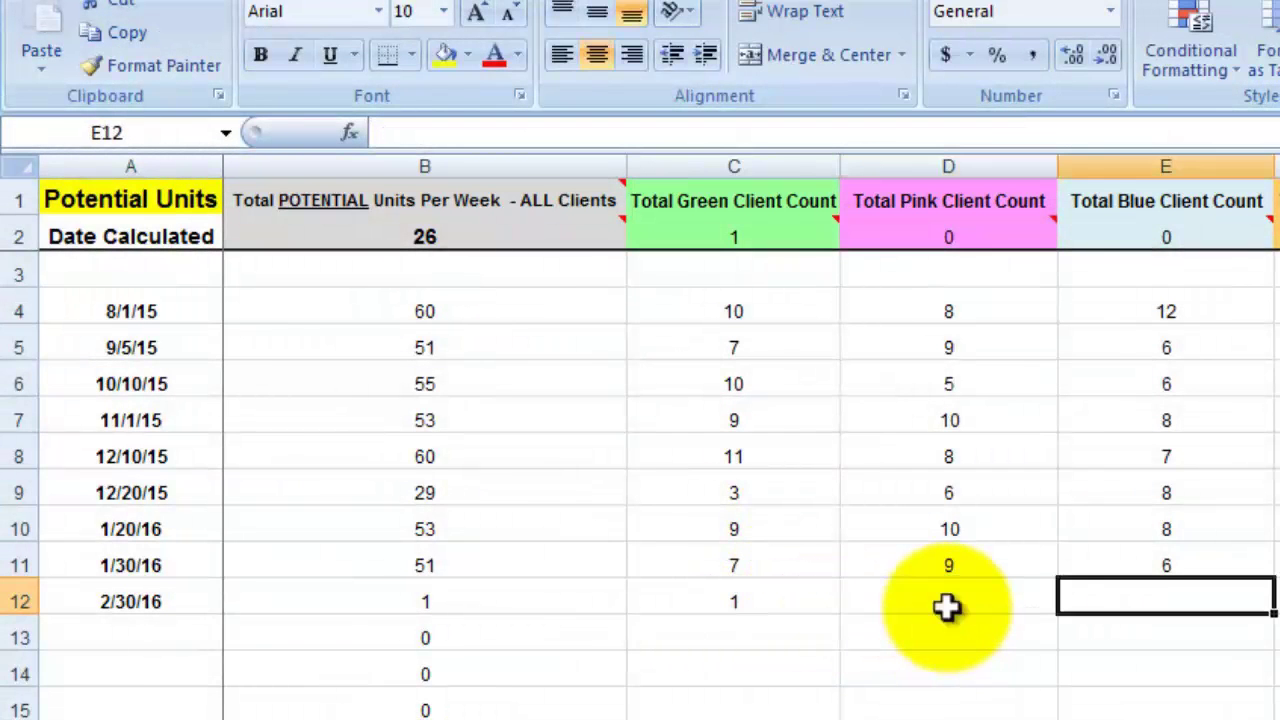
text(0)
key(Tab)
- Complete row 12 with an Orange client count of 1, White 1 and Yellow 0
text(1)
key(Tab)
text(1)
key(Tab)
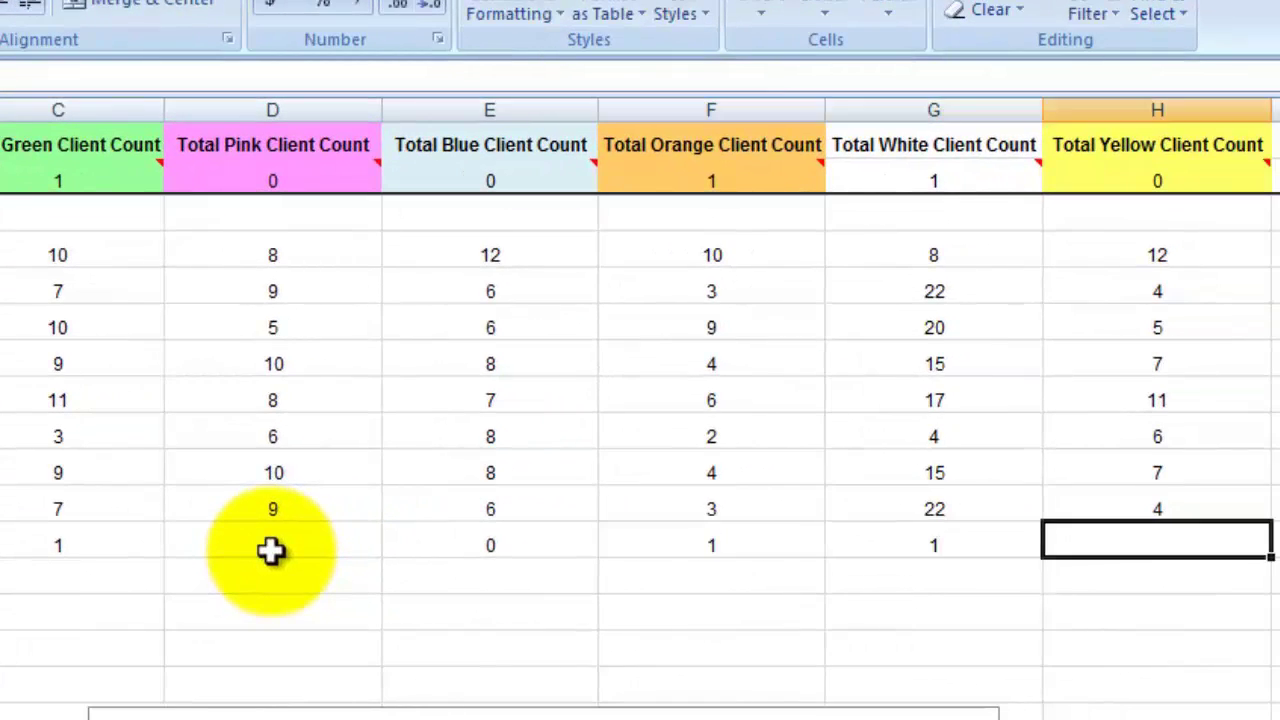
text(0)
key(Tab)
key(Return)
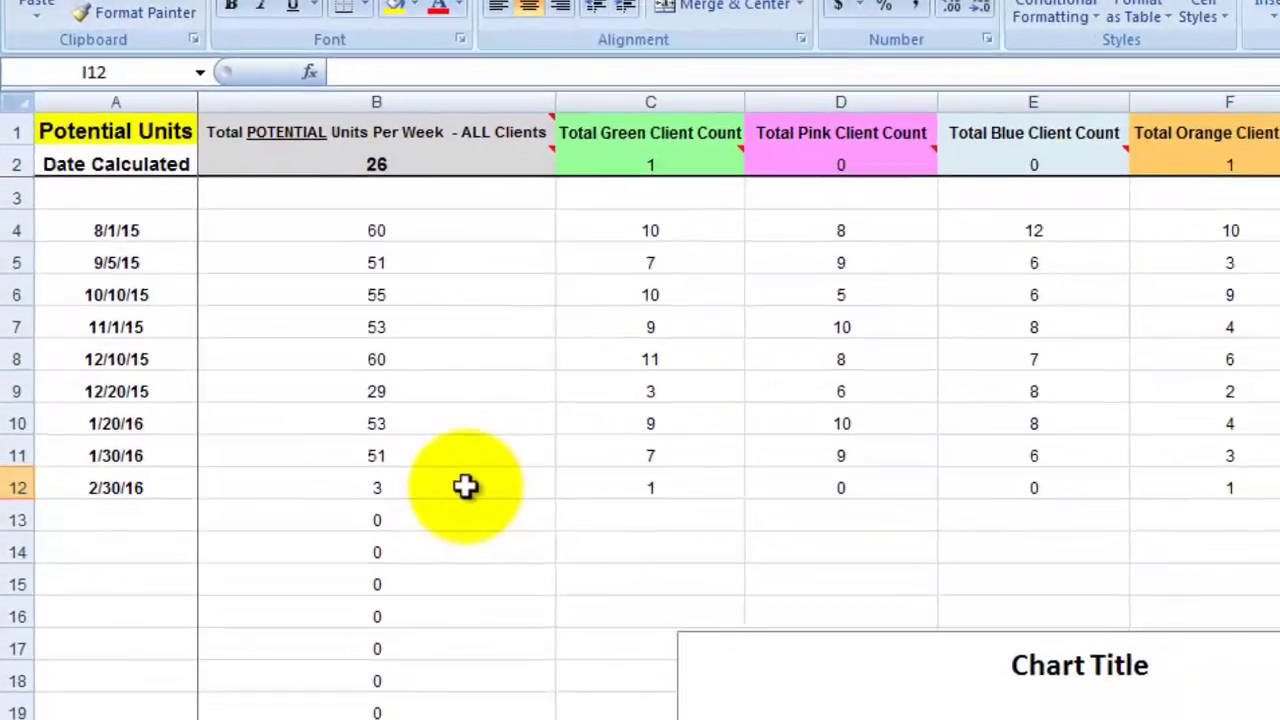
- Extend the chart's source range through row 12 to include the 2/30/16 entry, and review the chart
scroll(484, 518, down, 2)
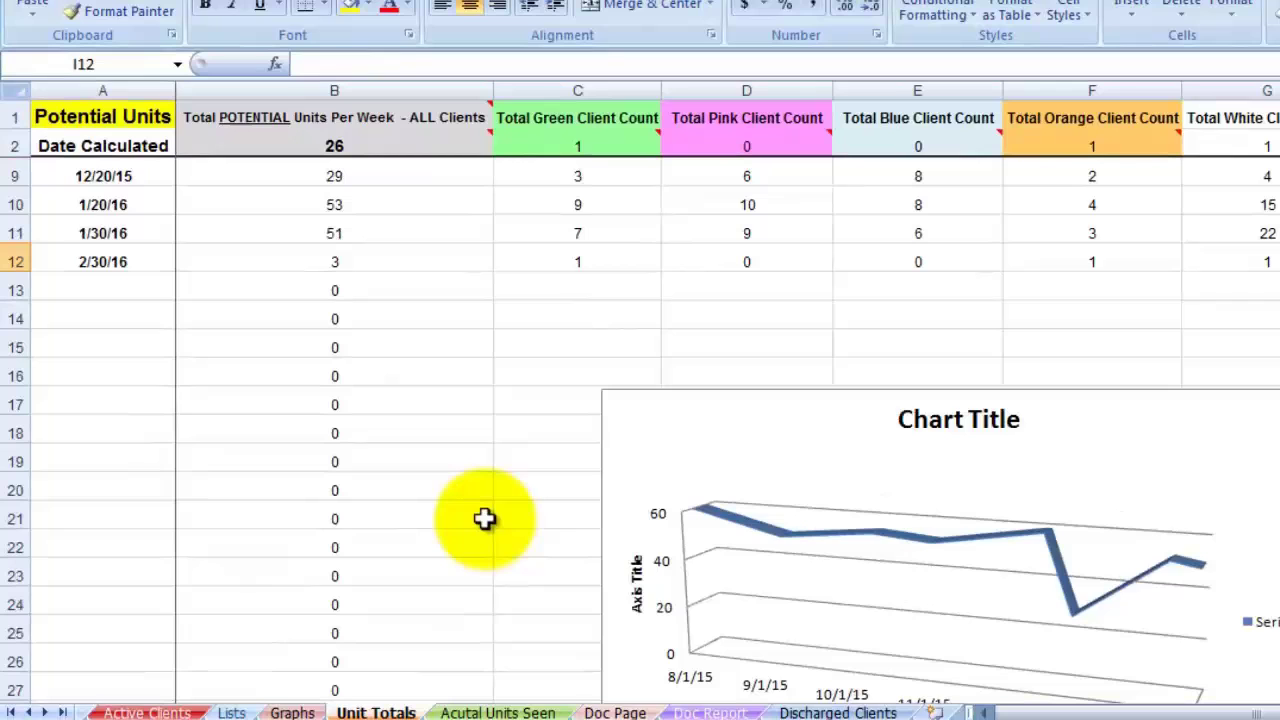
click(1166, 641)
click(944, 532)
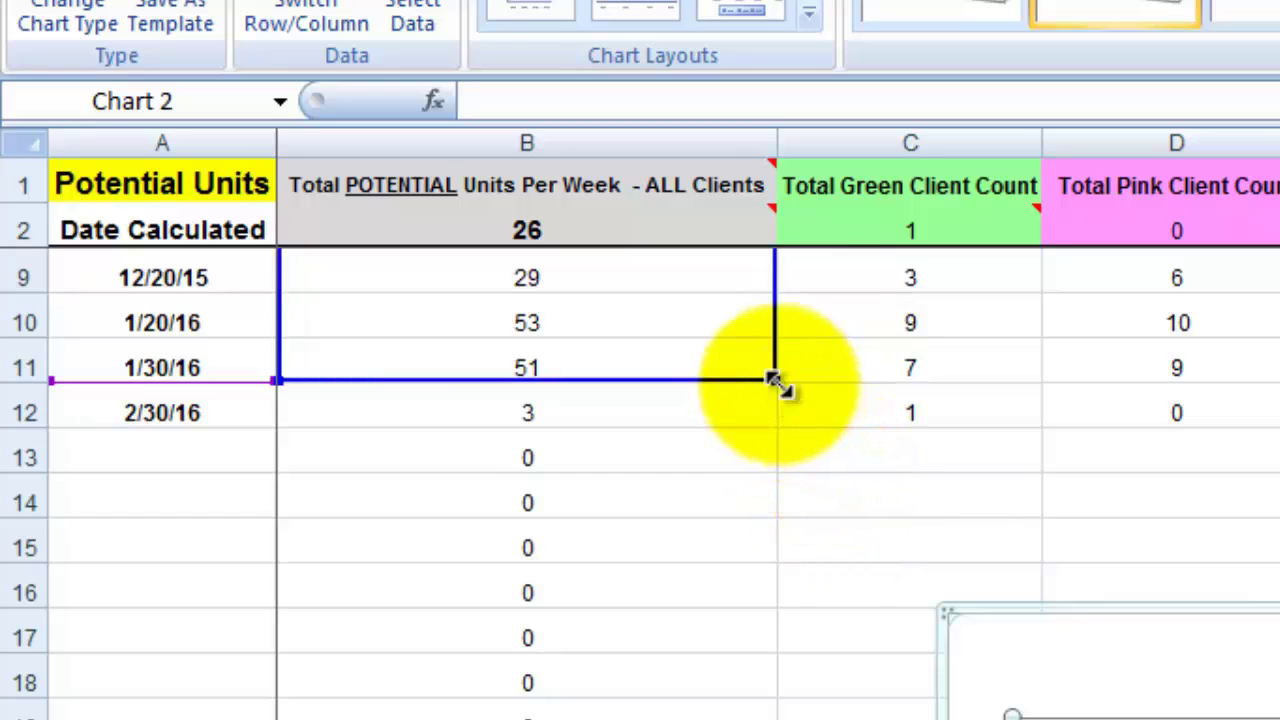
drag(777, 383, 771, 428)
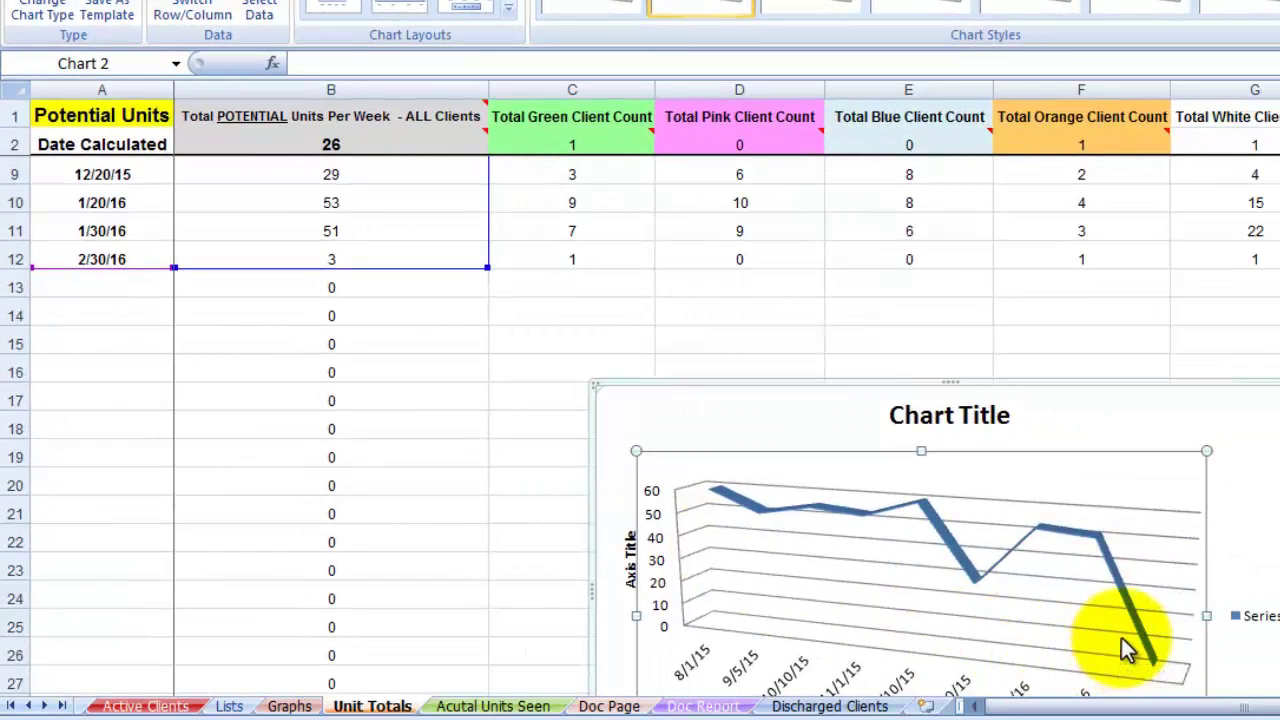
scroll(1121, 637, down, 1)
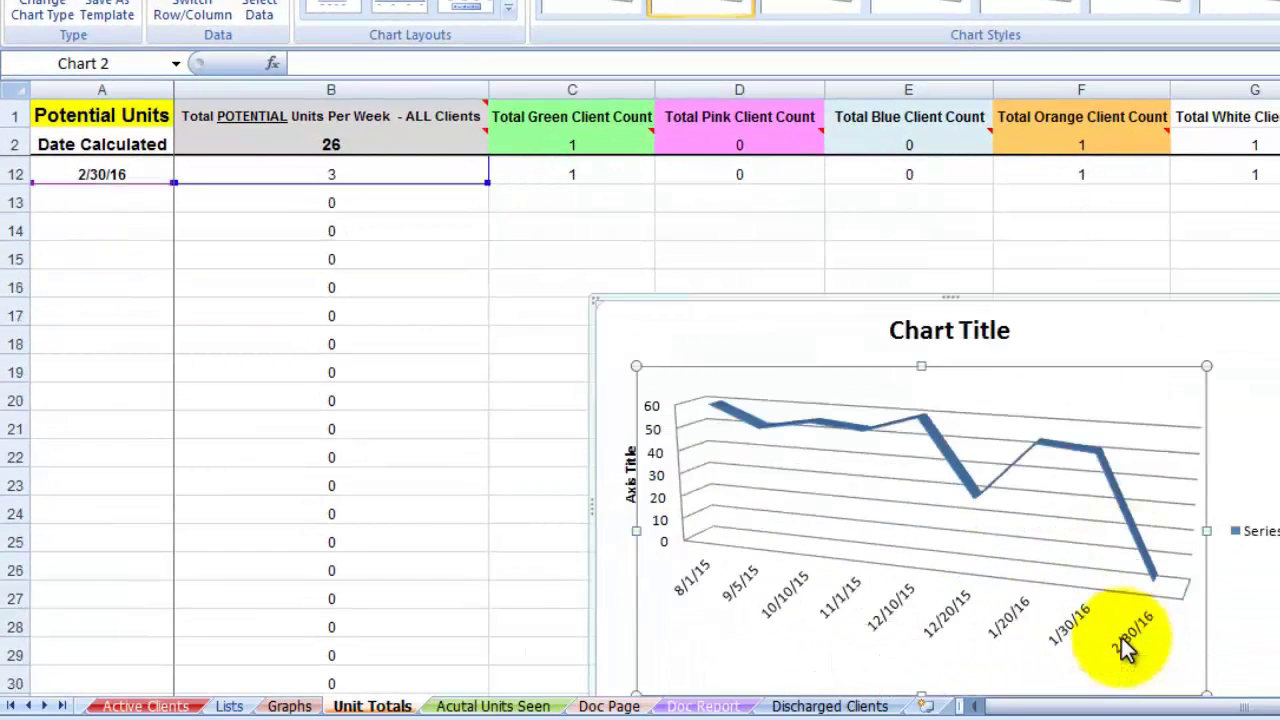
scroll(1121, 637, up, 1)
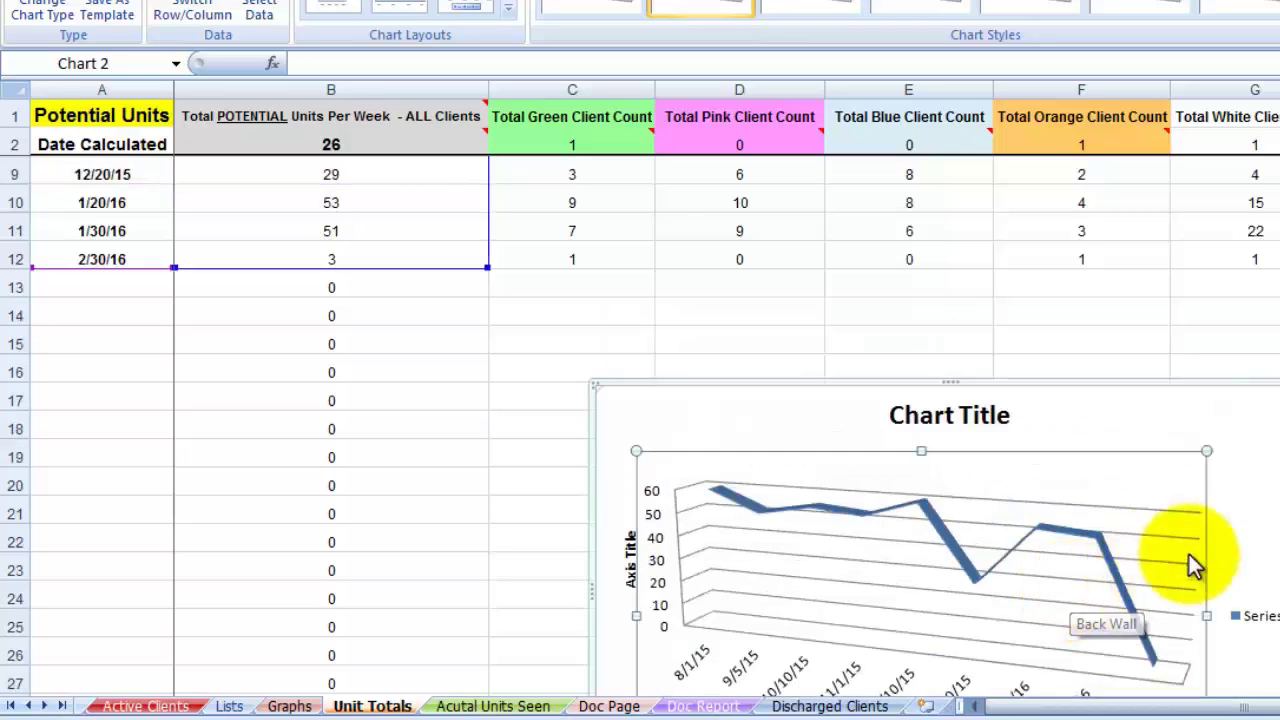
scroll(1121, 637, down, 1)
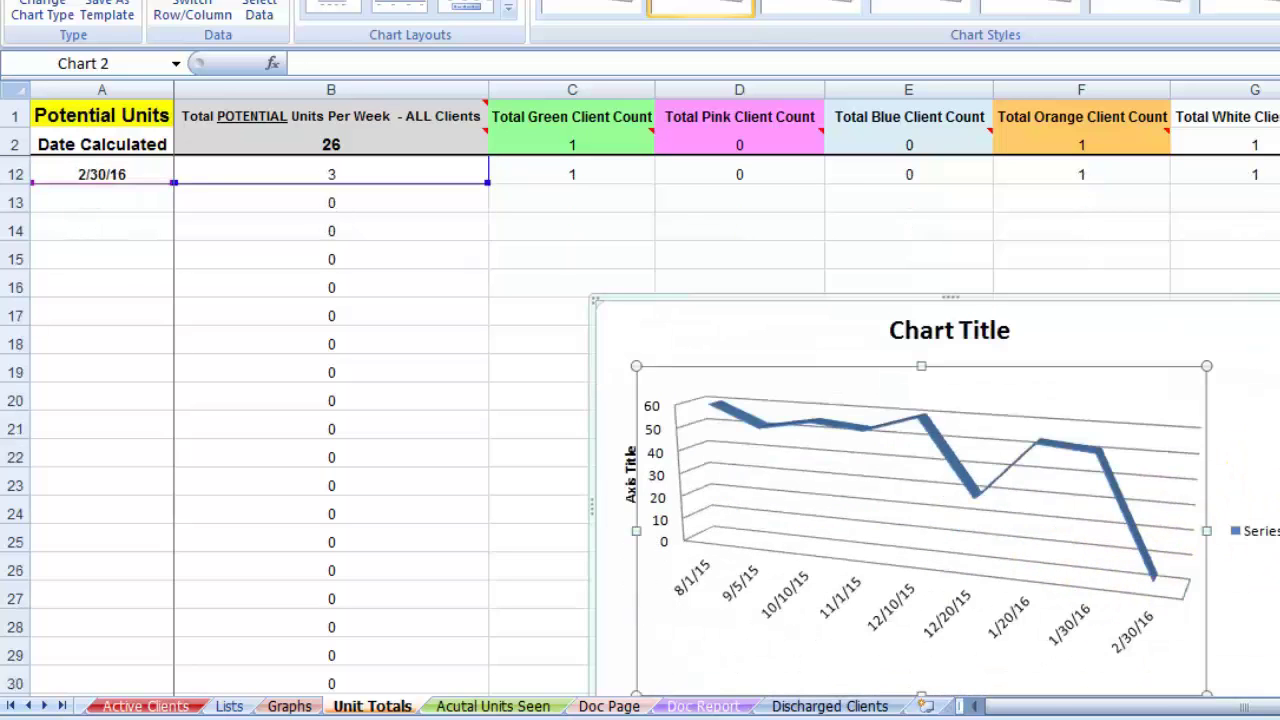
scroll(457, 554, up, 3)
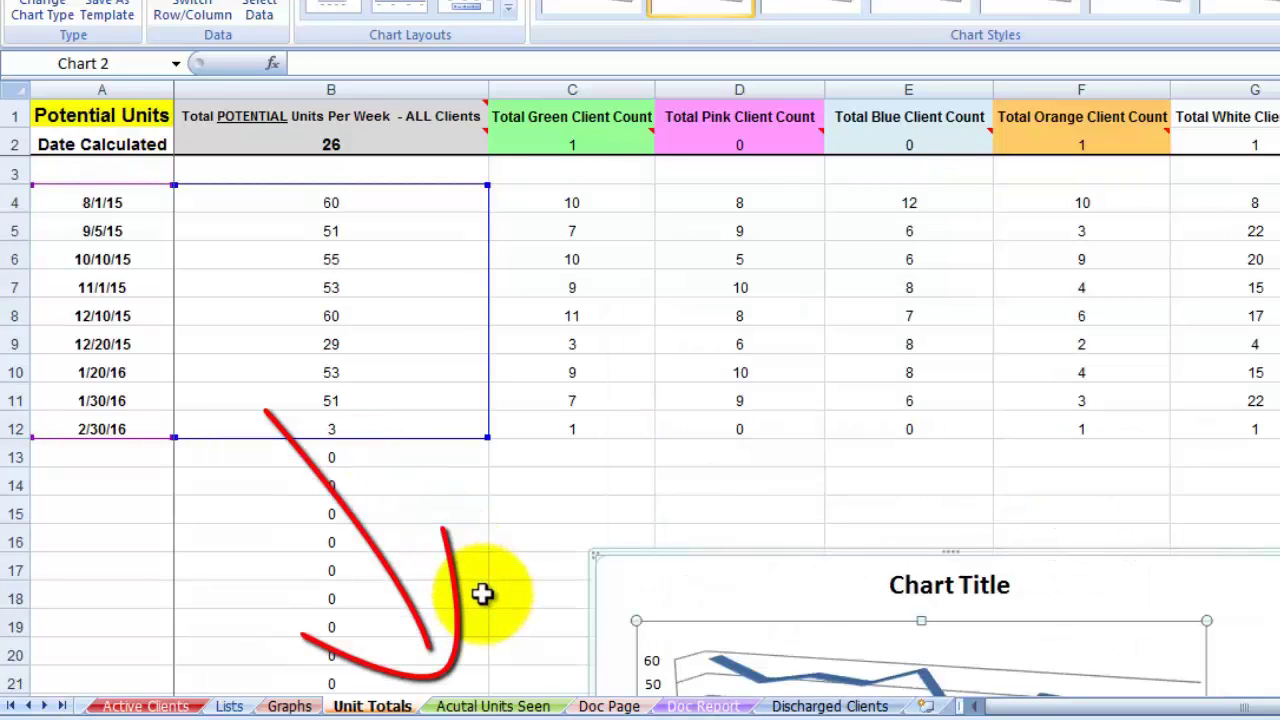
- On the Acutal Units Seen sheet, enter 12/15/15 as the date in cell A10 and move on to the Therapist 1 column
click(491, 705)
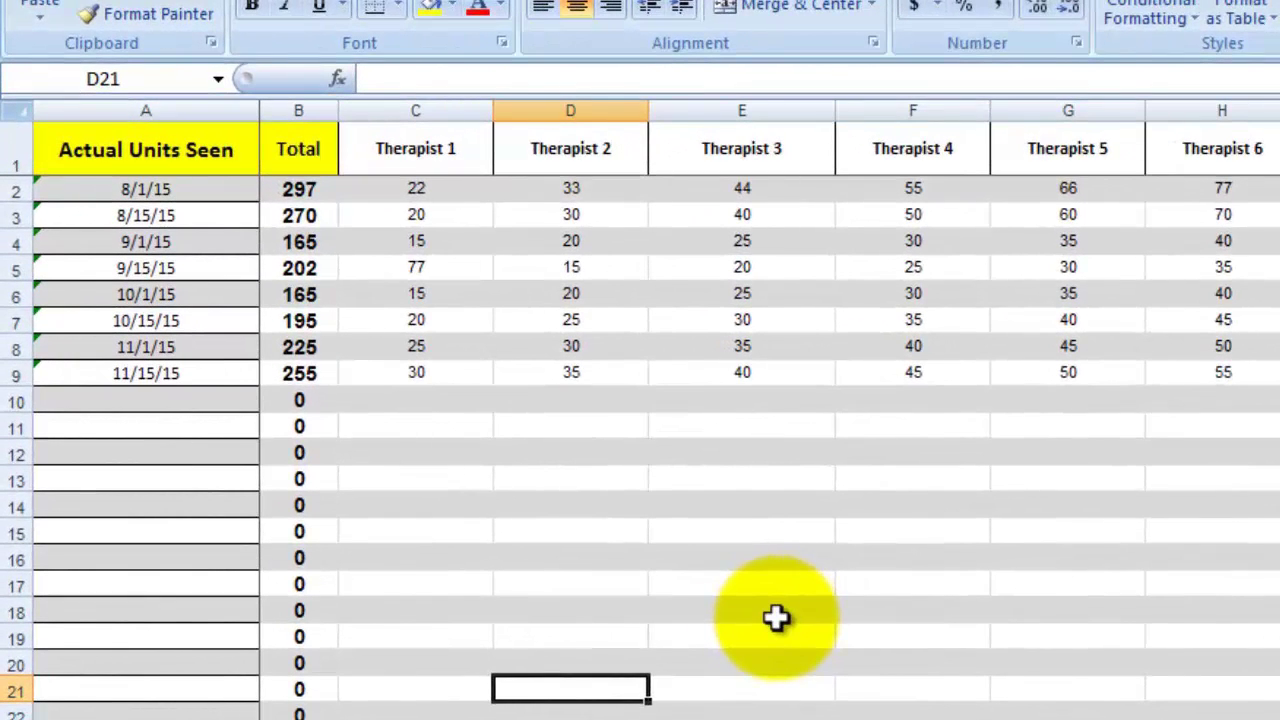
key(ctrl+Up)
key(Down)
key(Home)
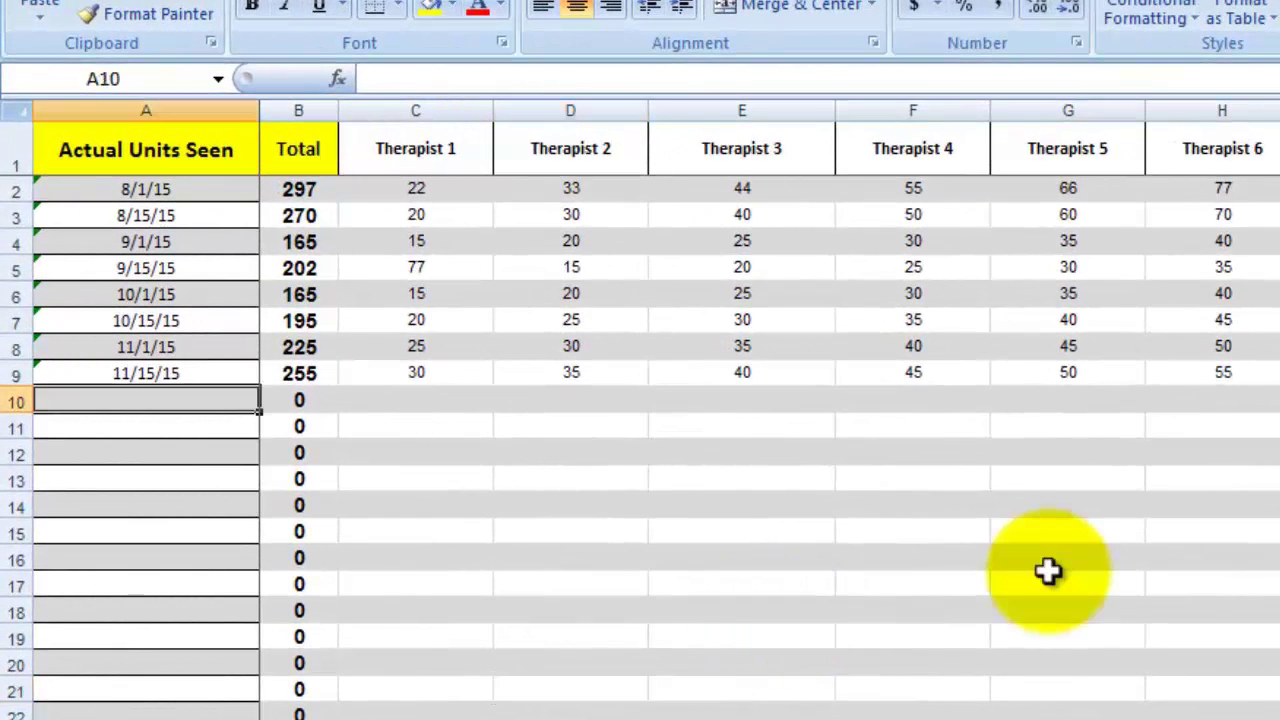
text(12/15/15)
key(Tab)
key(Tab)
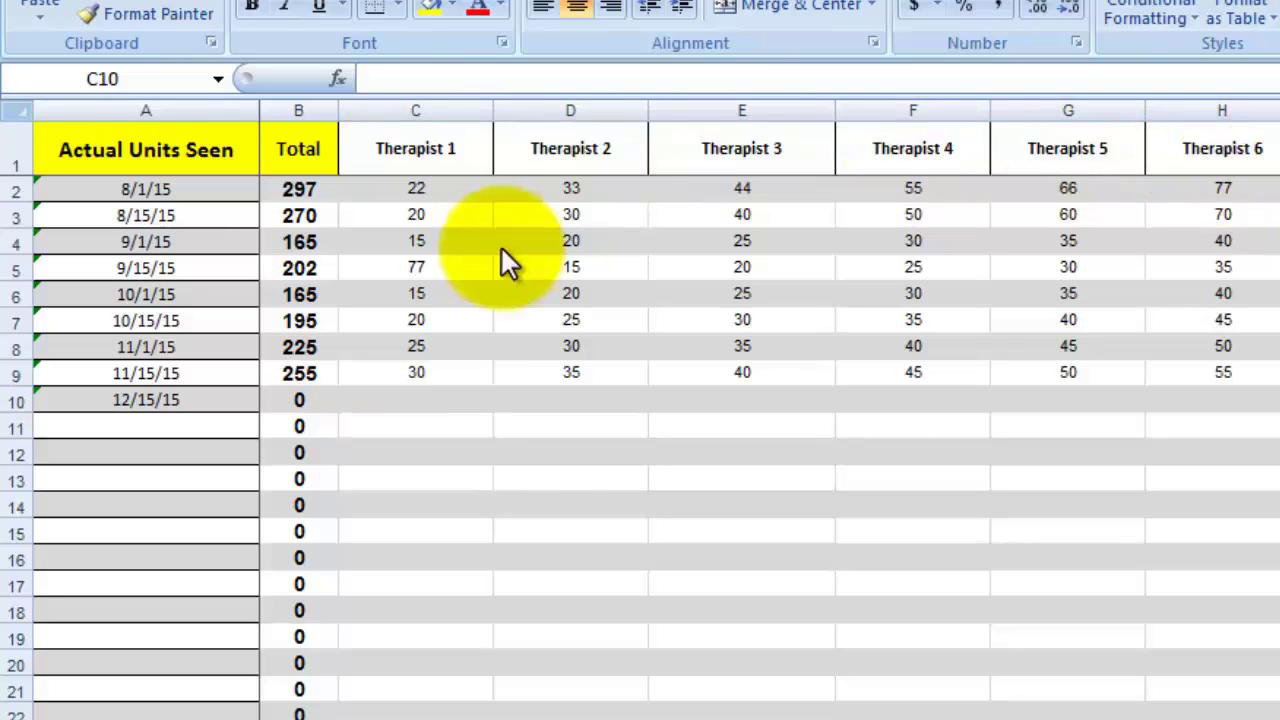
- Compare the Actual Units Seen By Date and Potential Units charts on the Graphs sheet
click(436, 197)
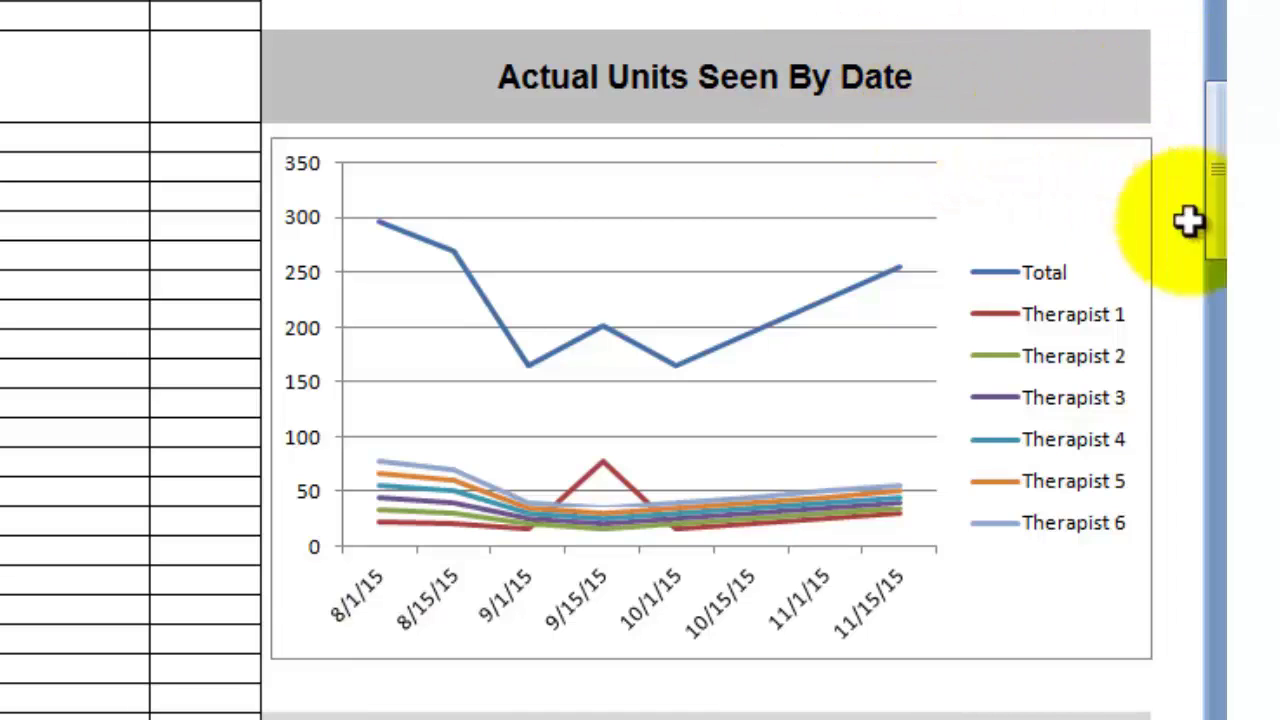
drag(1211, 229, 1228, 318)
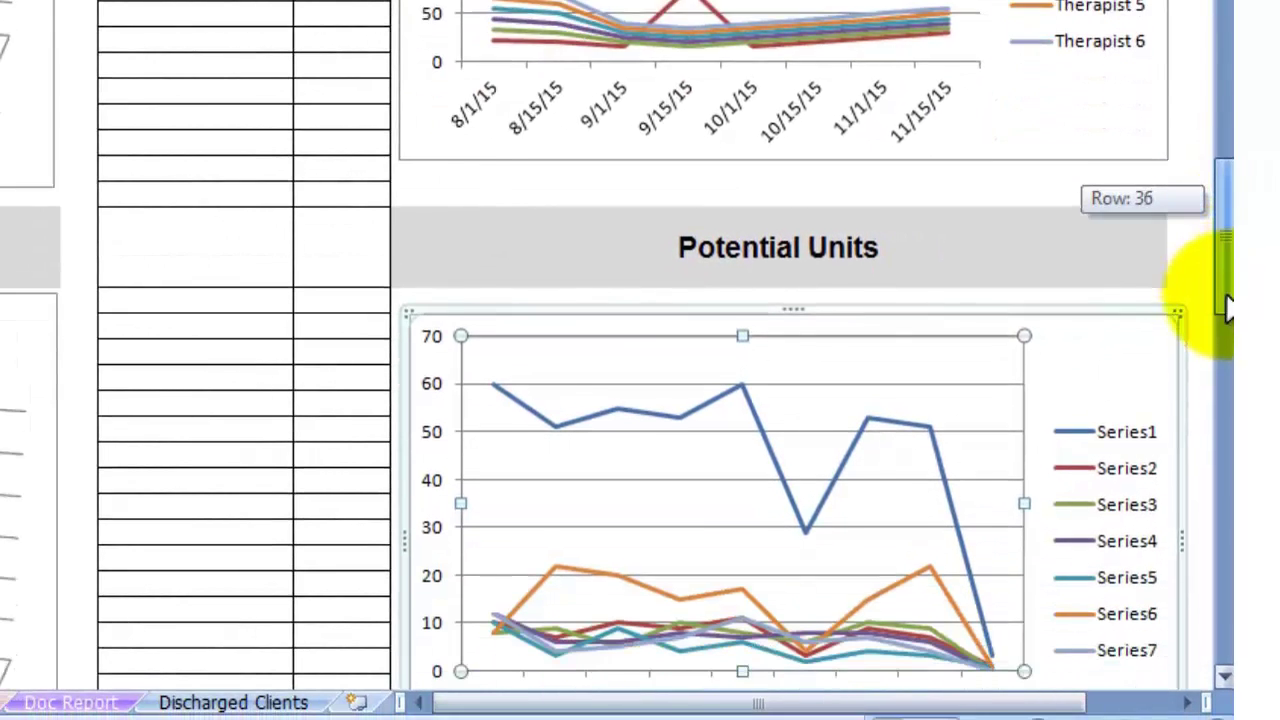
scroll(877, 240, down, 1)
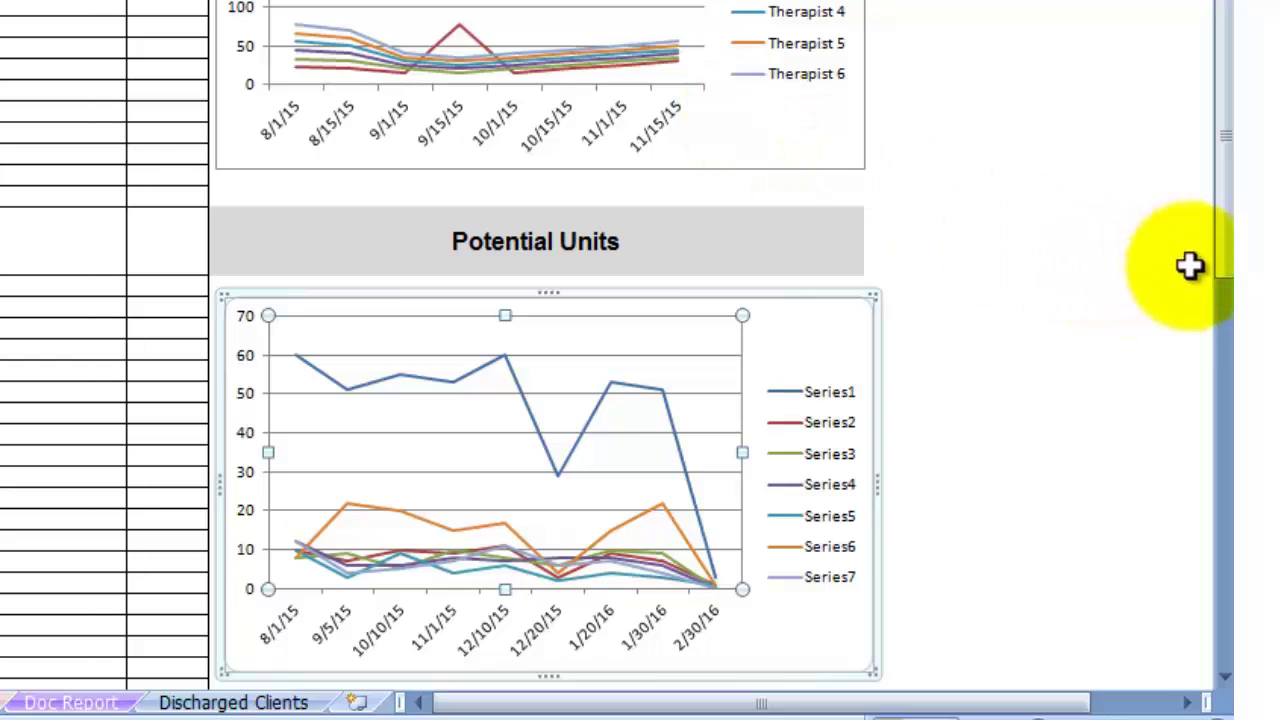
drag(1216, 263, 1220, 265)
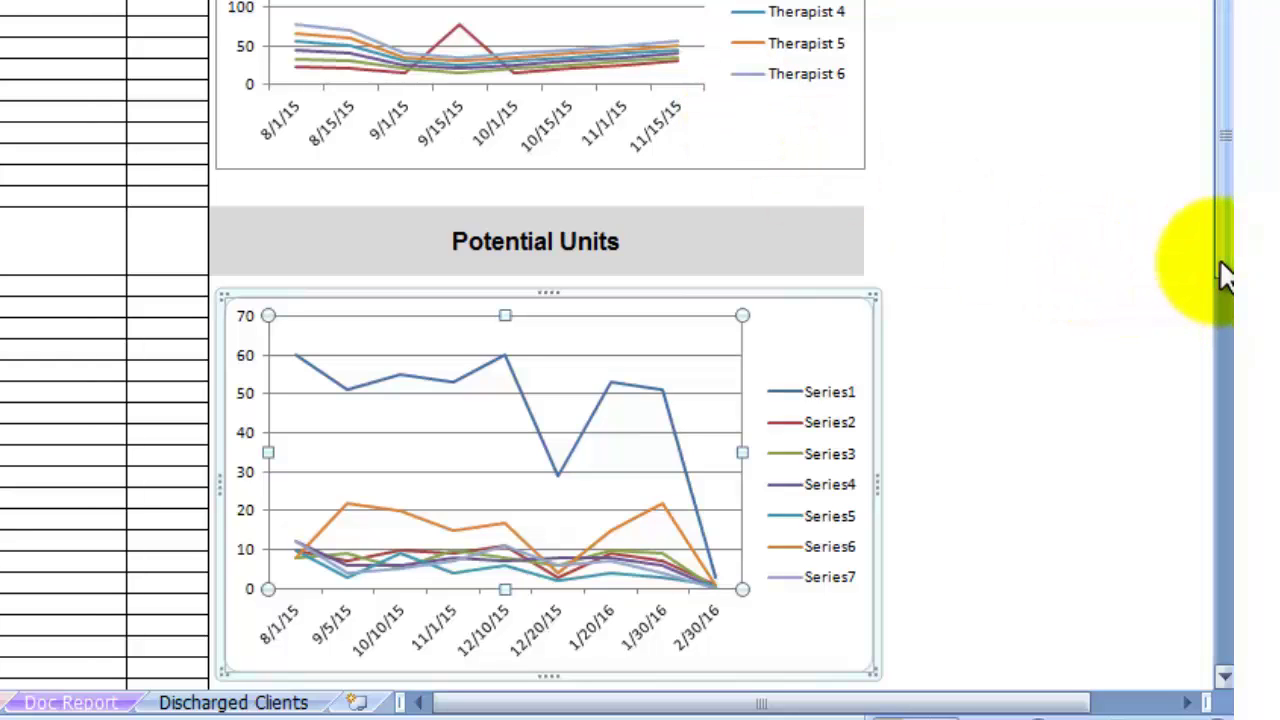
click(524, 92)
scroll(524, 92, up, 1)
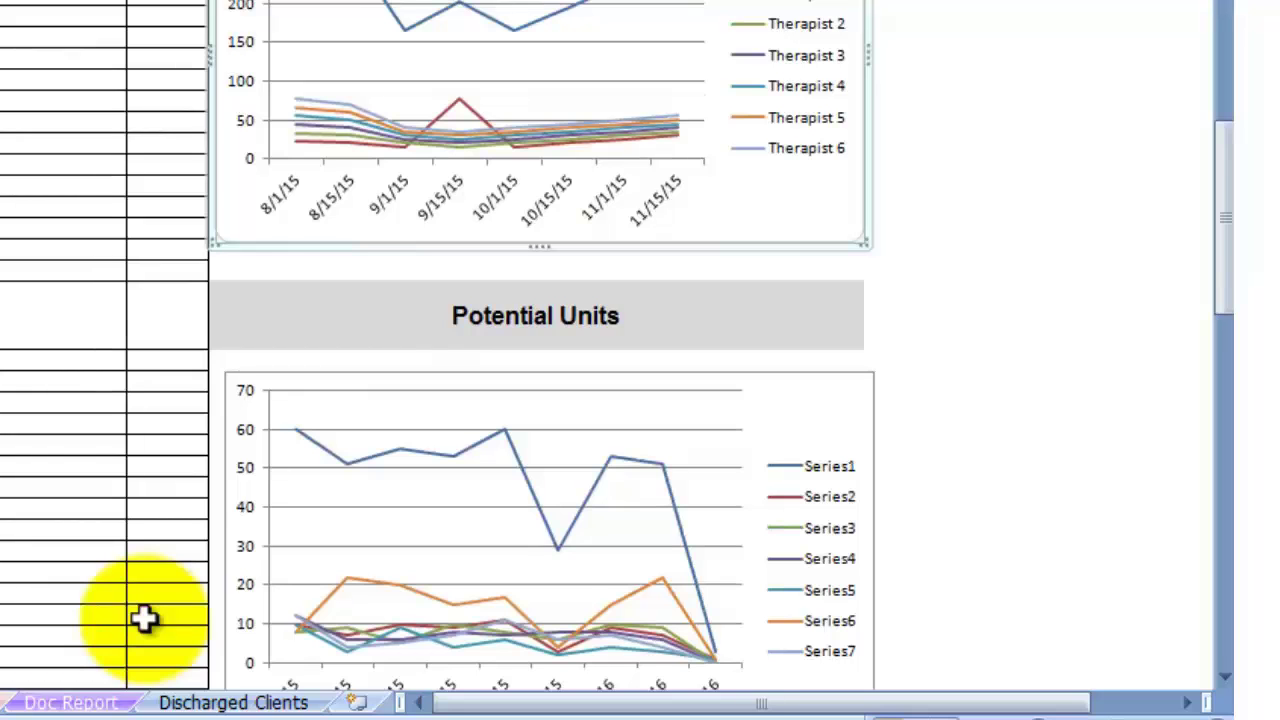
scroll(703, 538, down, 1)
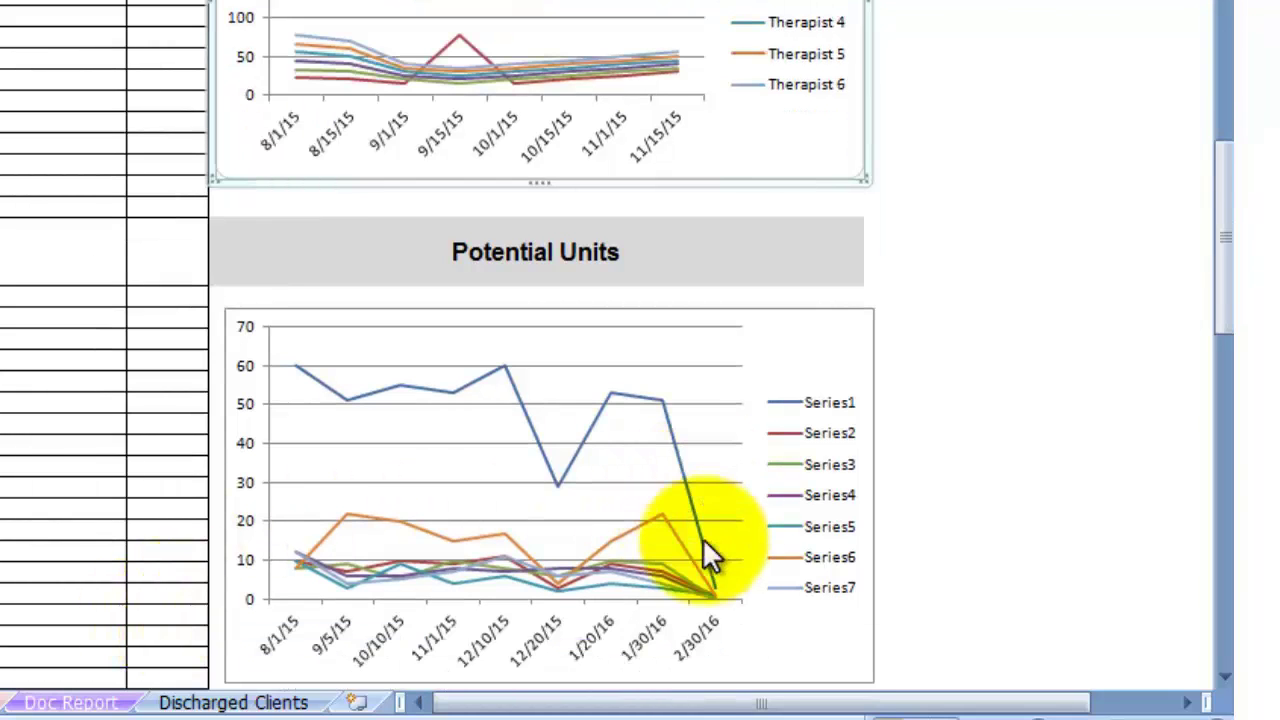
- Set the Potential Units chart's data range to A4:H7 of the Unit Totals sheet
click(706, 328)
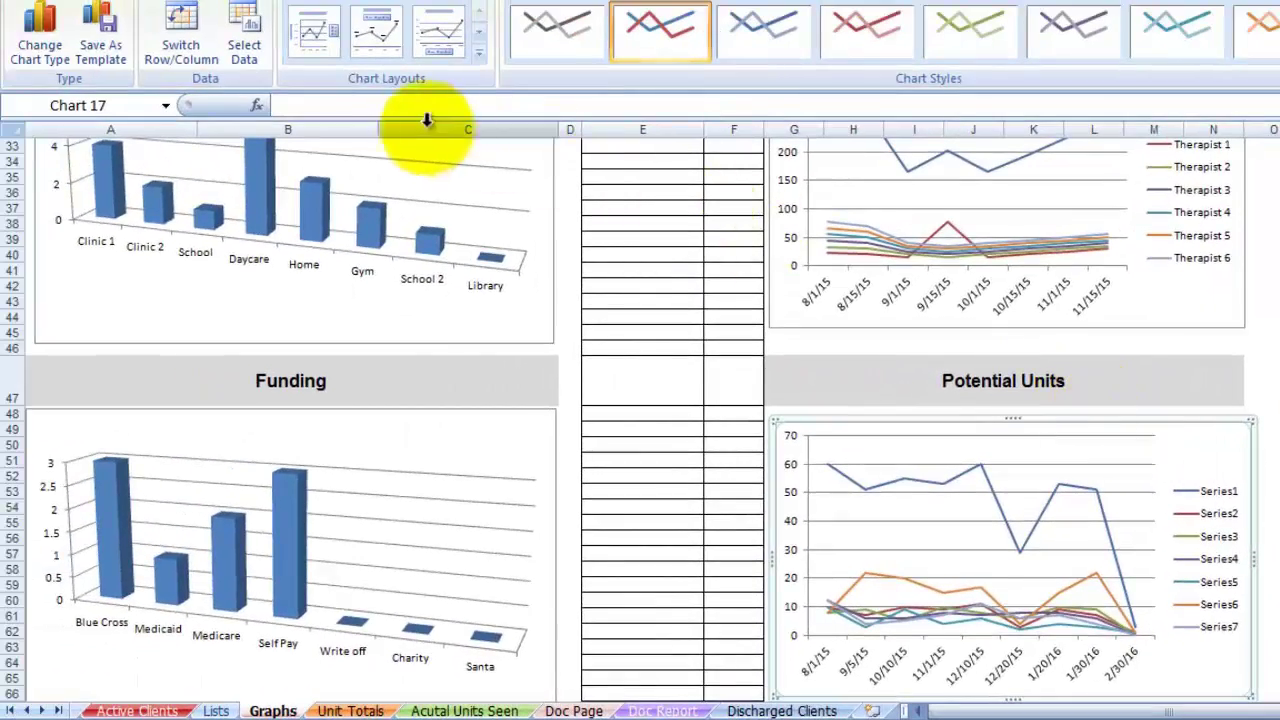
click(246, 50)
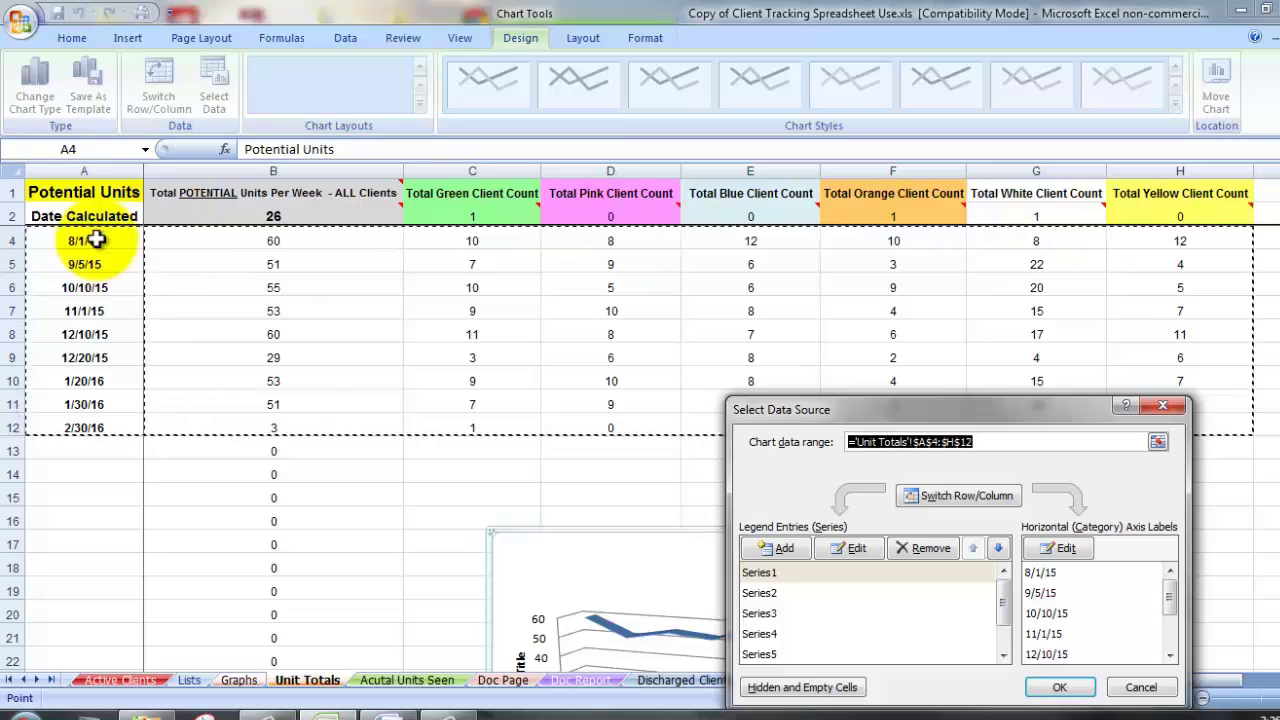
drag(95, 240, 1168, 318)
click(1072, 656)
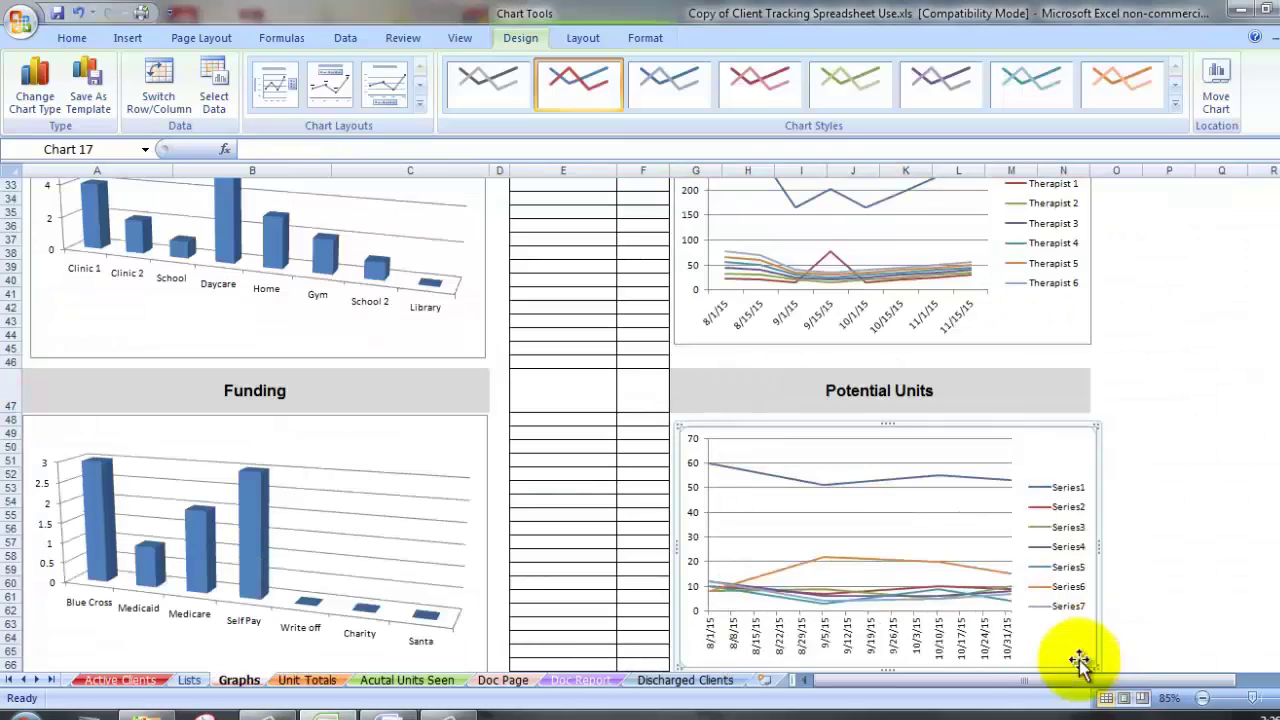
mouse_move(840, 600)
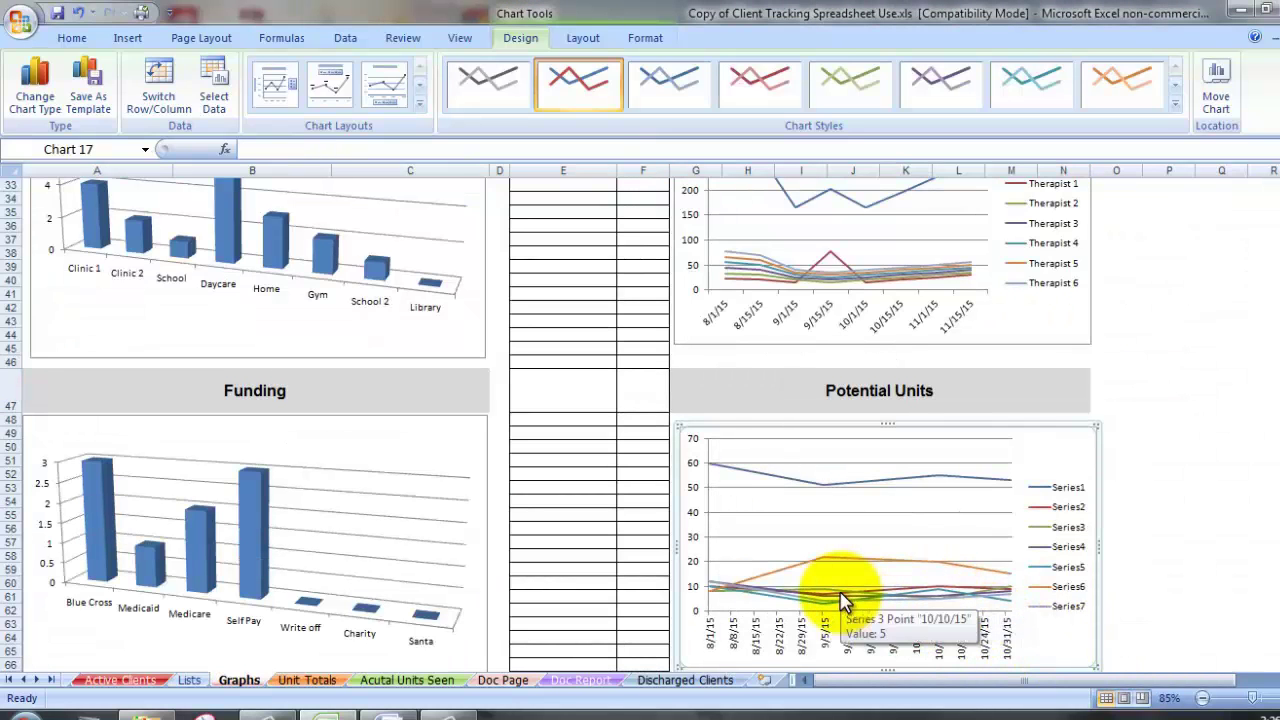
- Set the Actual Units Seen By Date chart's data range to A2:E6 of the Acutal Units Seen sheet
scroll(840, 600, up, 4)
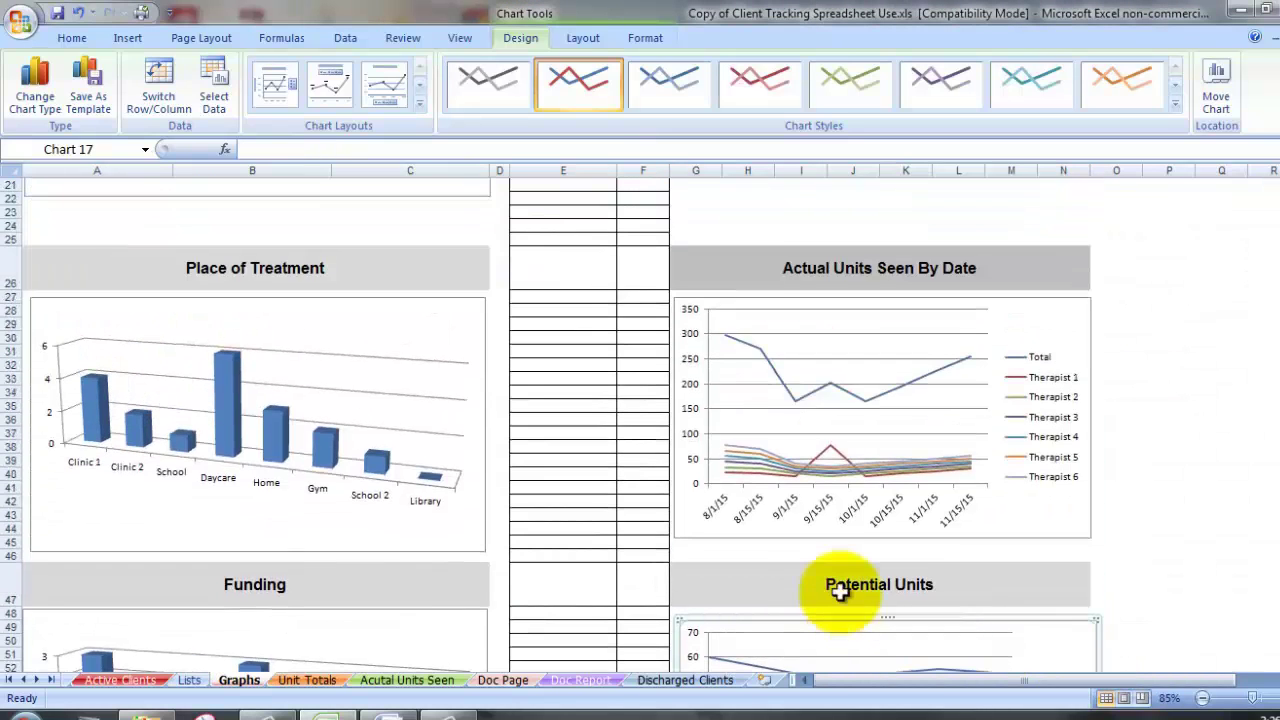
click(871, 334)
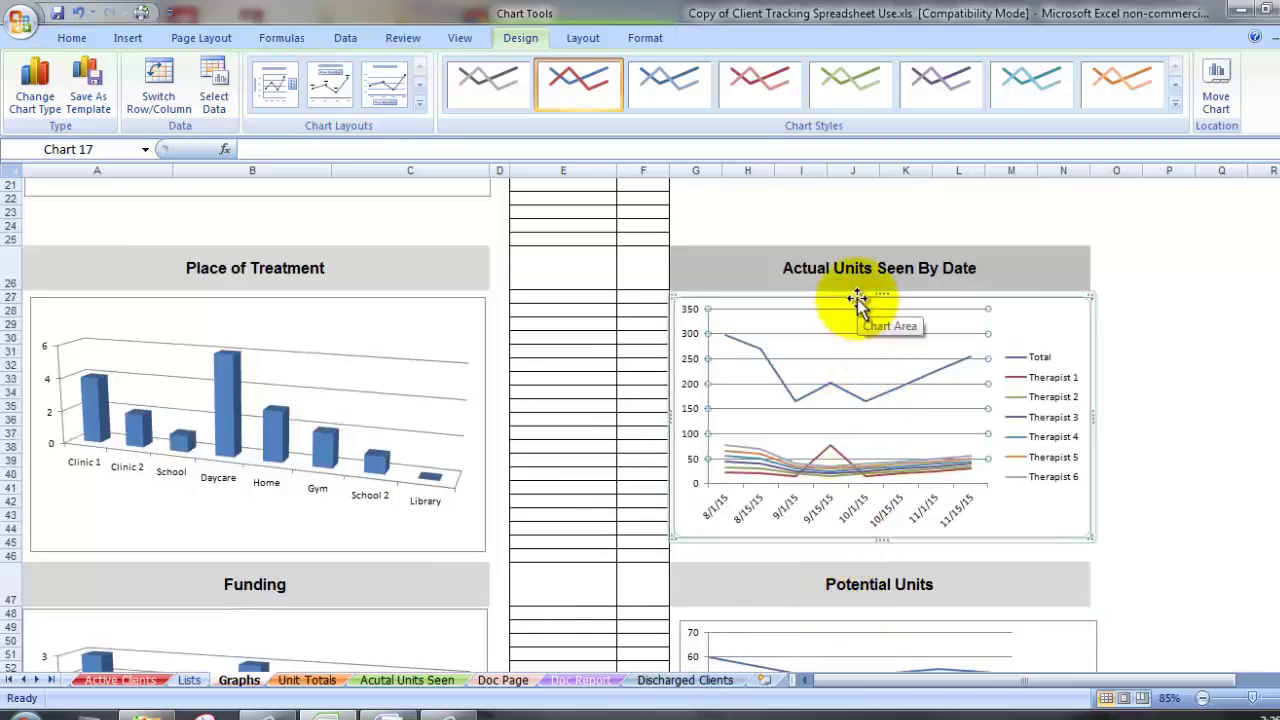
click(214, 88)
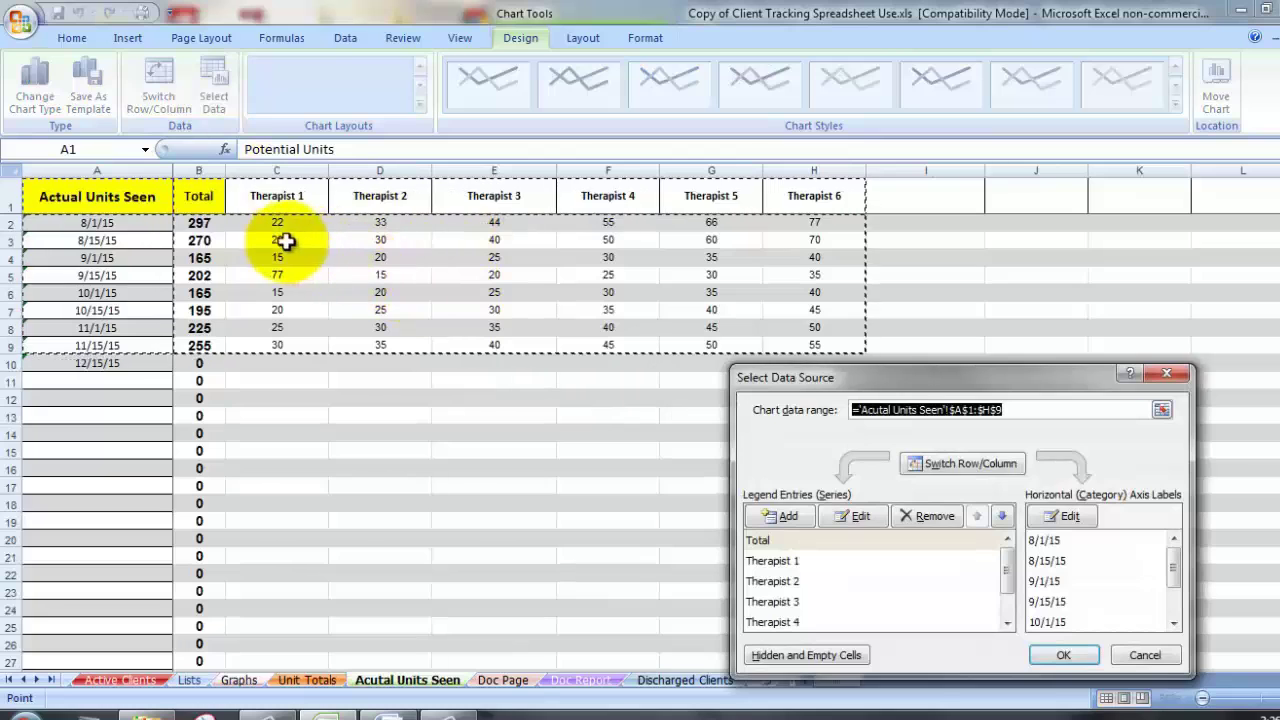
drag(134, 223, 494, 293)
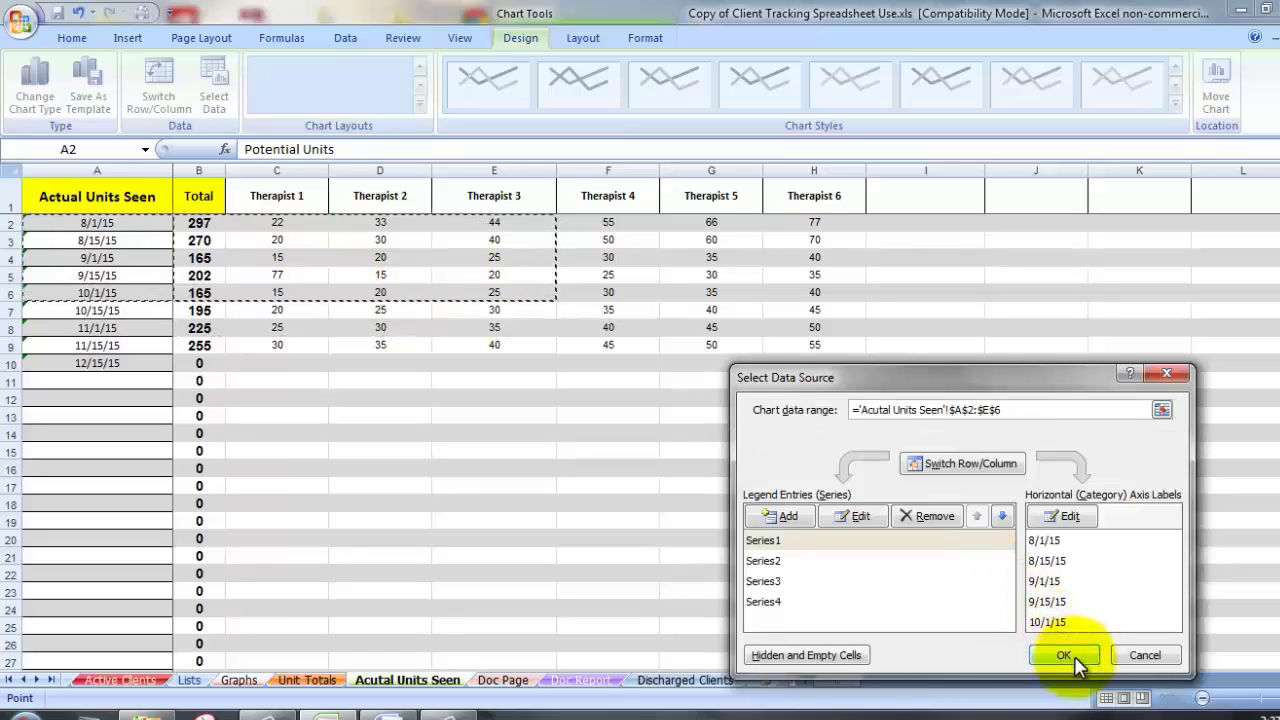
click(1064, 655)
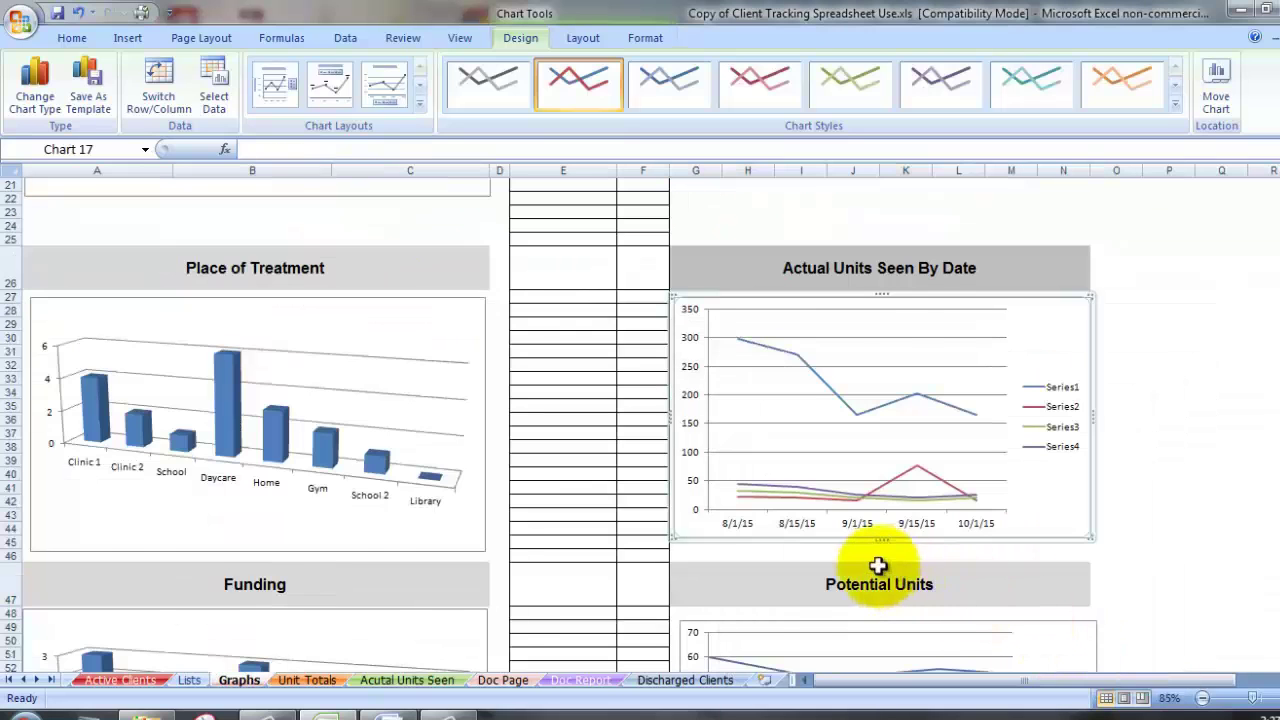
scroll(877, 570, down, 3)
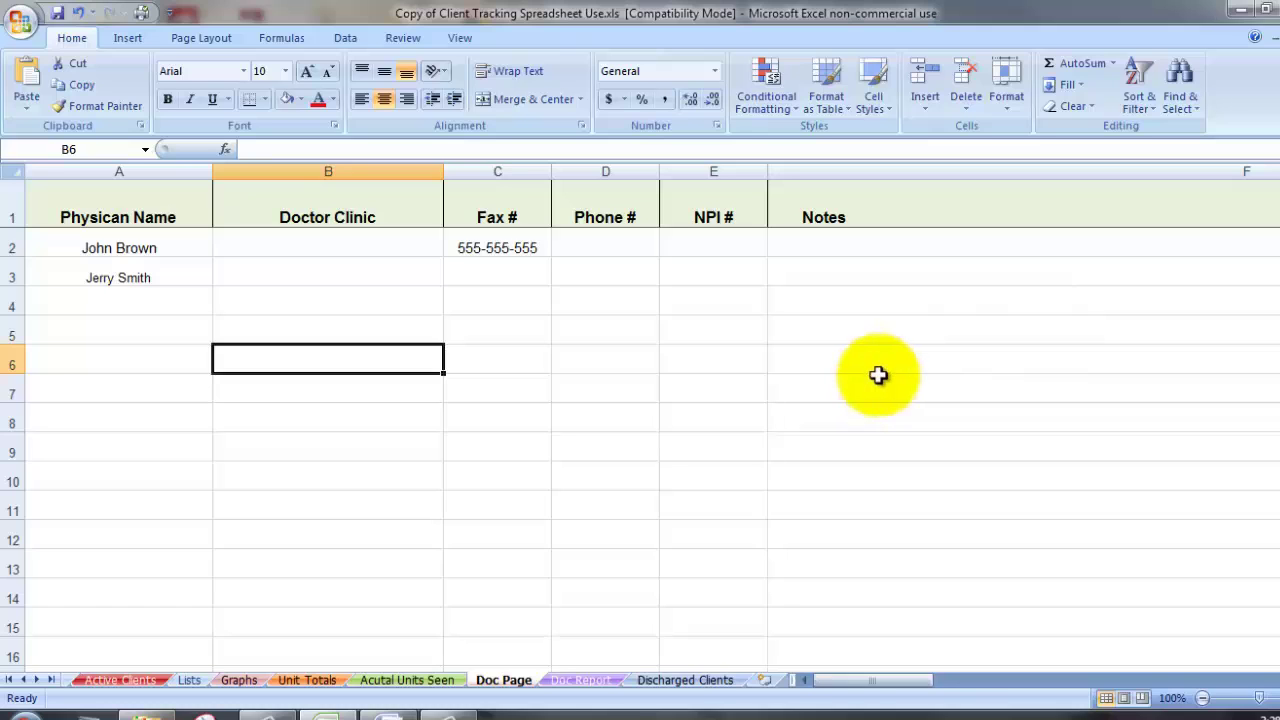
- Open the Doc Report sheet and examine its Month / Year referral sections and their columns
click(583, 680)
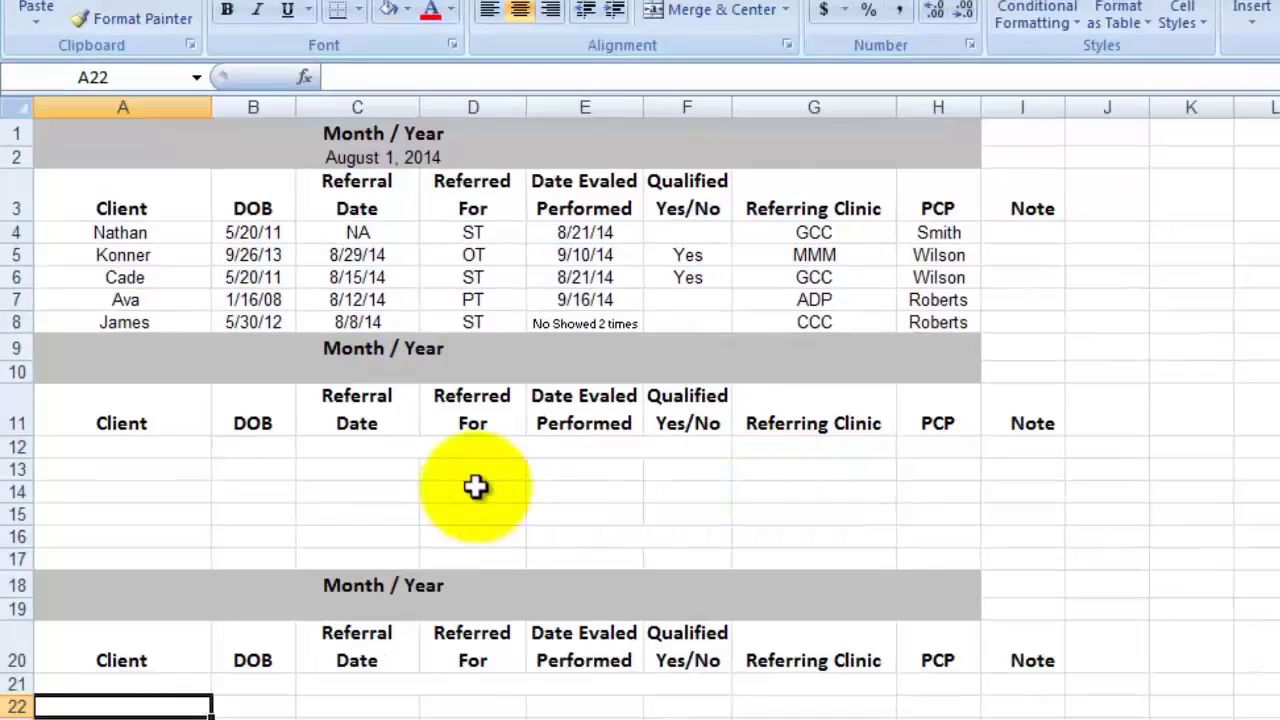
click(175, 450)
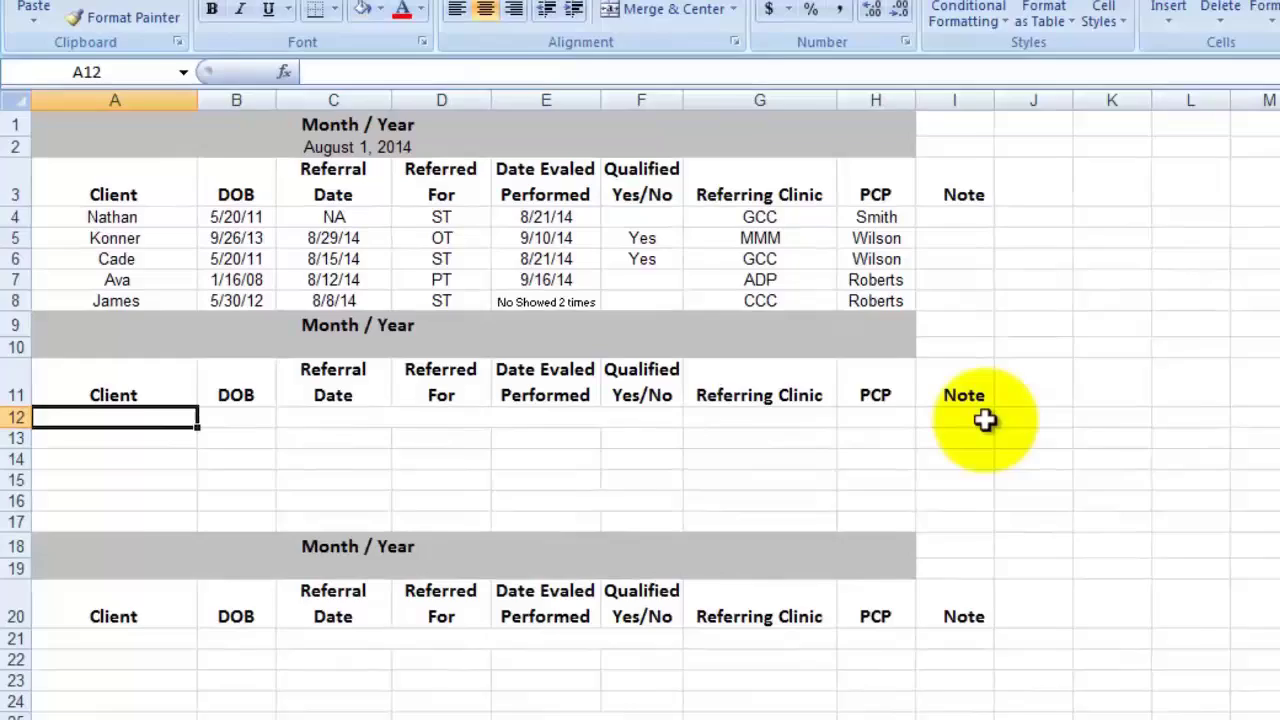
click(895, 638)
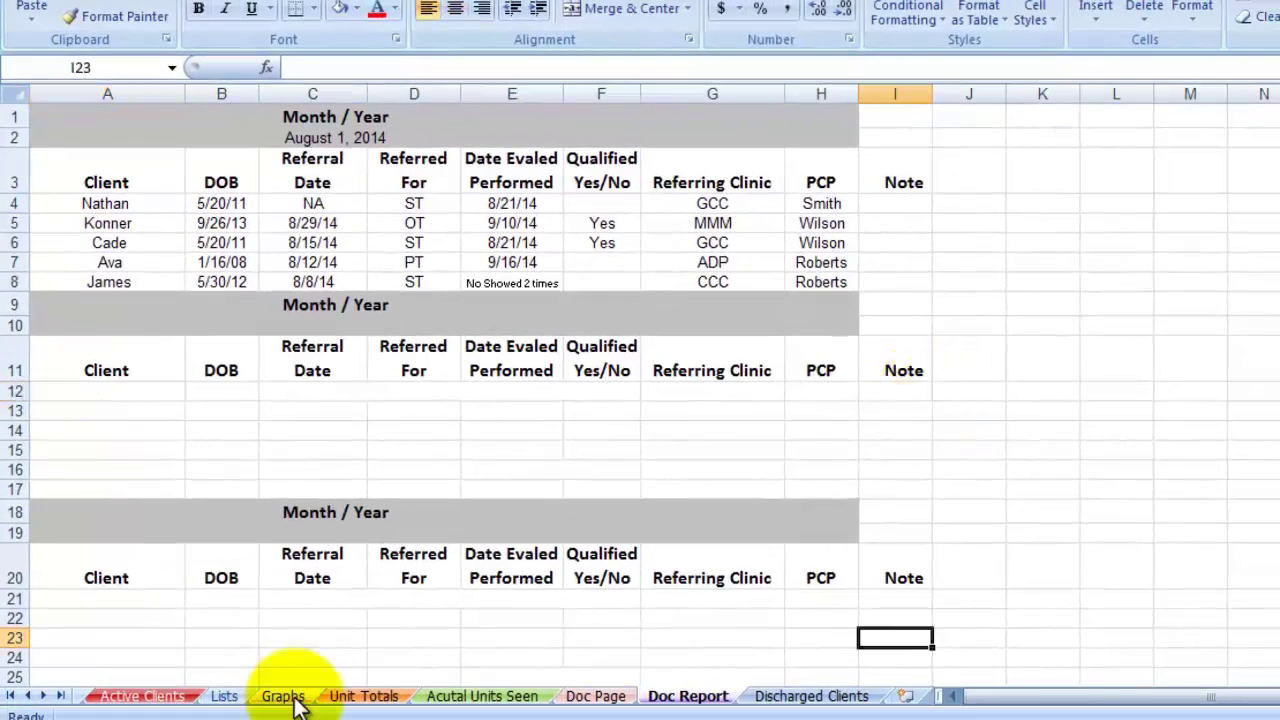
- Look through the charts on the Graphs sheet from How Heard About Us down to Actual Units Seen
click(295, 702)
scroll(680, 545, up, 15)
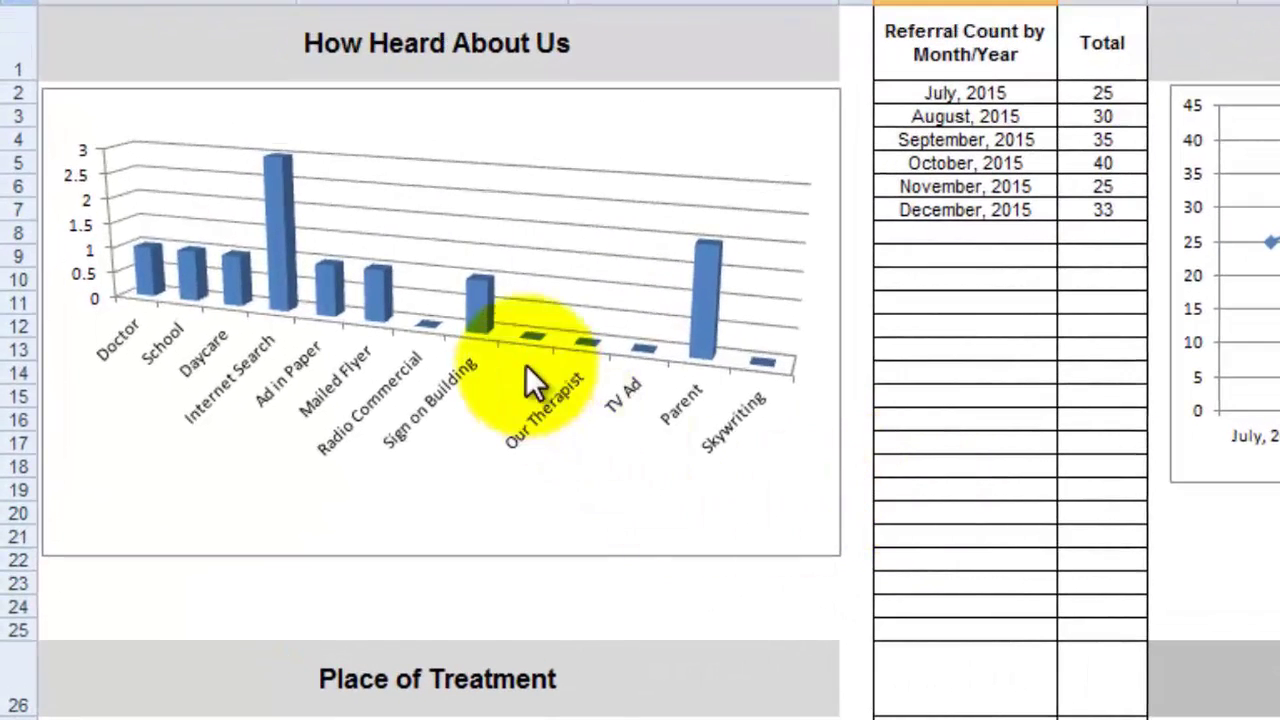
scroll(624, 469, down, 4)
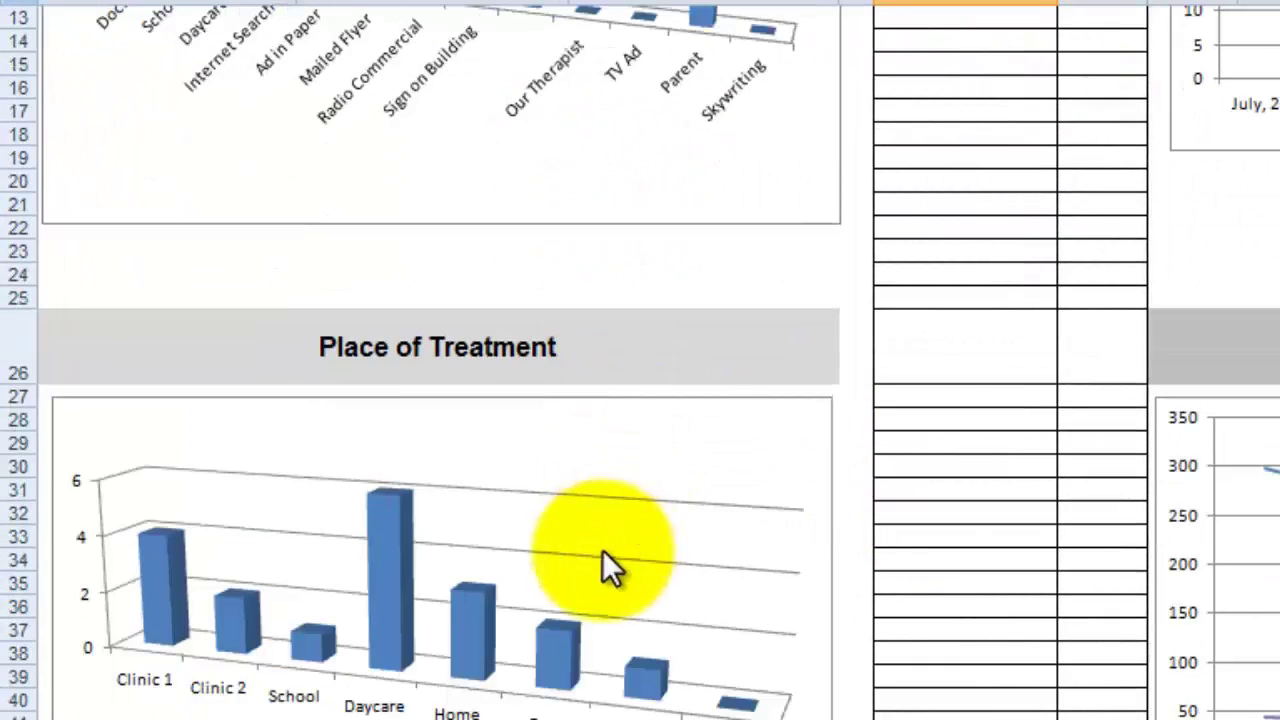
scroll(585, 578, down, 6)
scroll(582, 566, down, 2)
scroll(582, 566, down, 4)
scroll(582, 566, down, 5)
scroll(583, 566, down, 5)
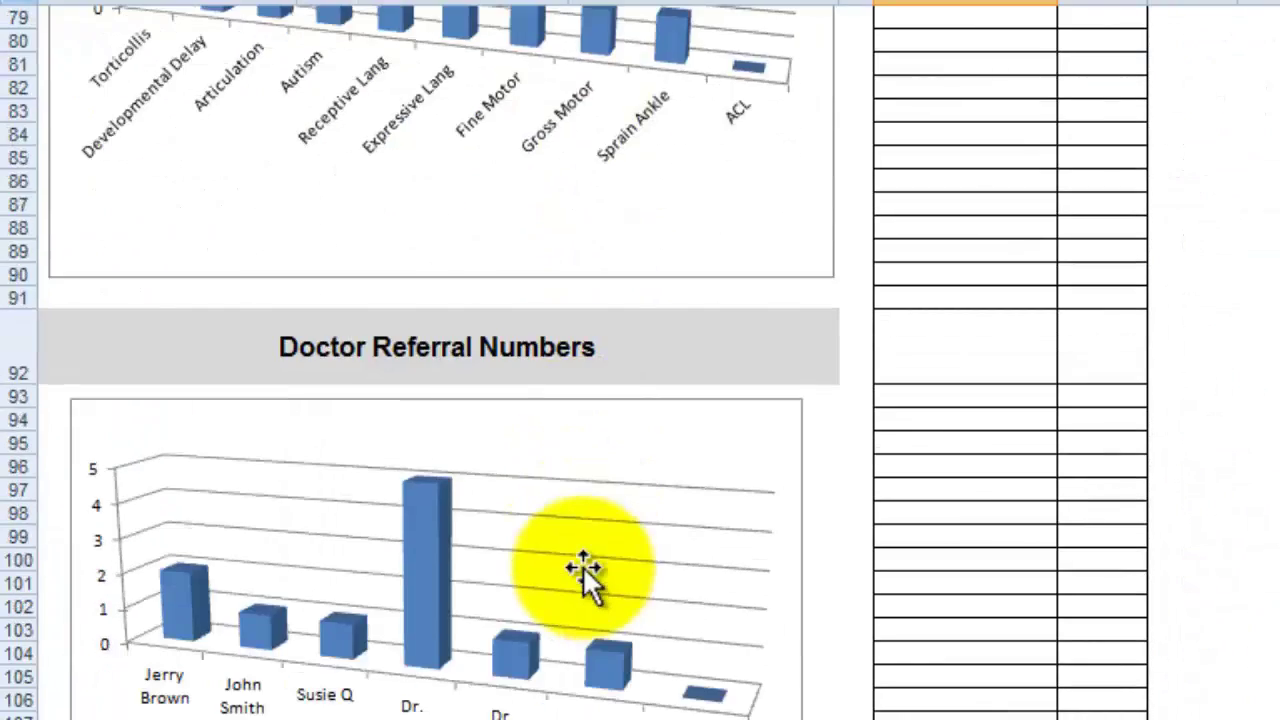
scroll(583, 566, down, 2)
scroll(582, 565, down, 4)
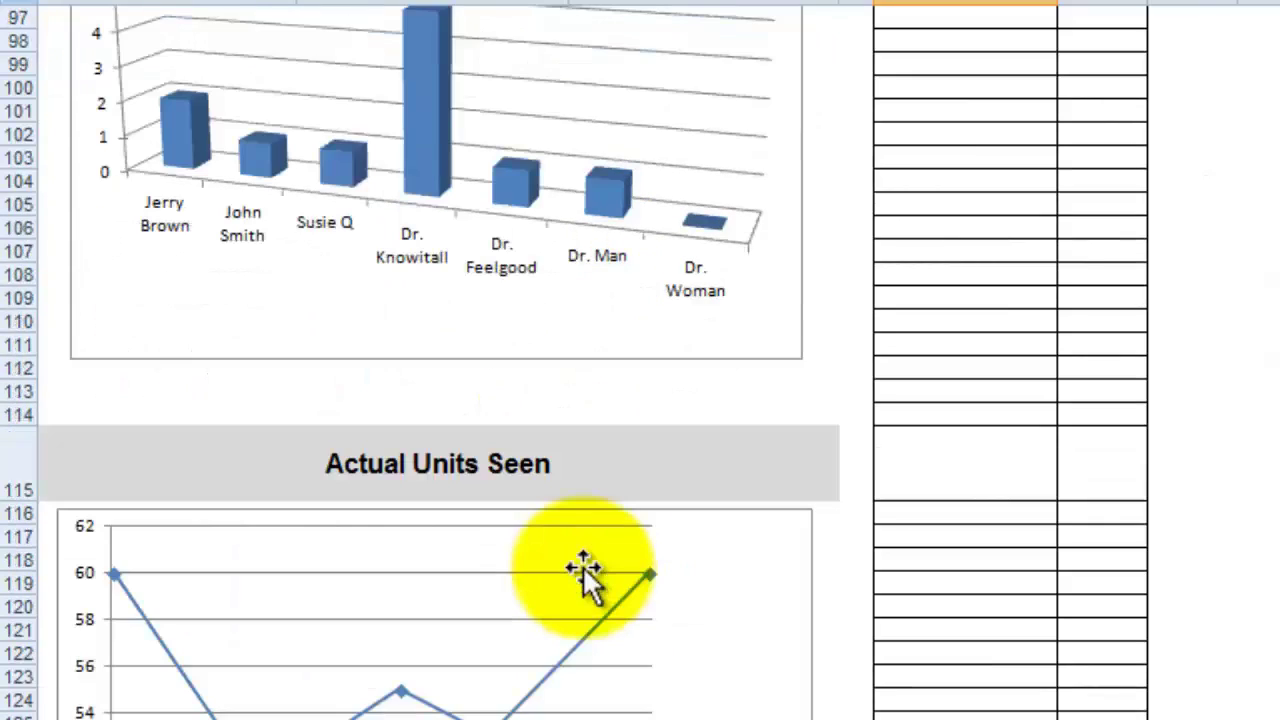
scroll(583, 566, down, 1)
- Examine the Place of Treatment, Funding, Diagnosis and Doctor Referral Numbers charts, and return to the start of the Graphs sheet
key(ctrl+Home)
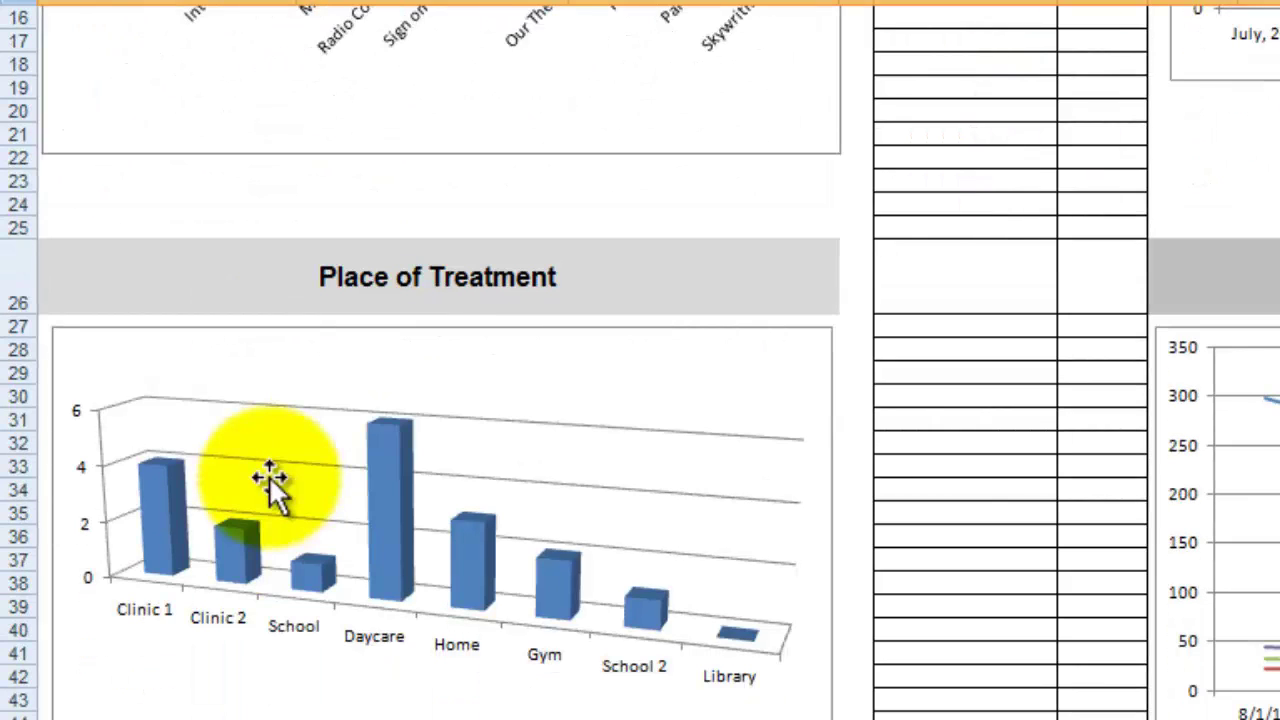
scroll(269, 476, down, 7)
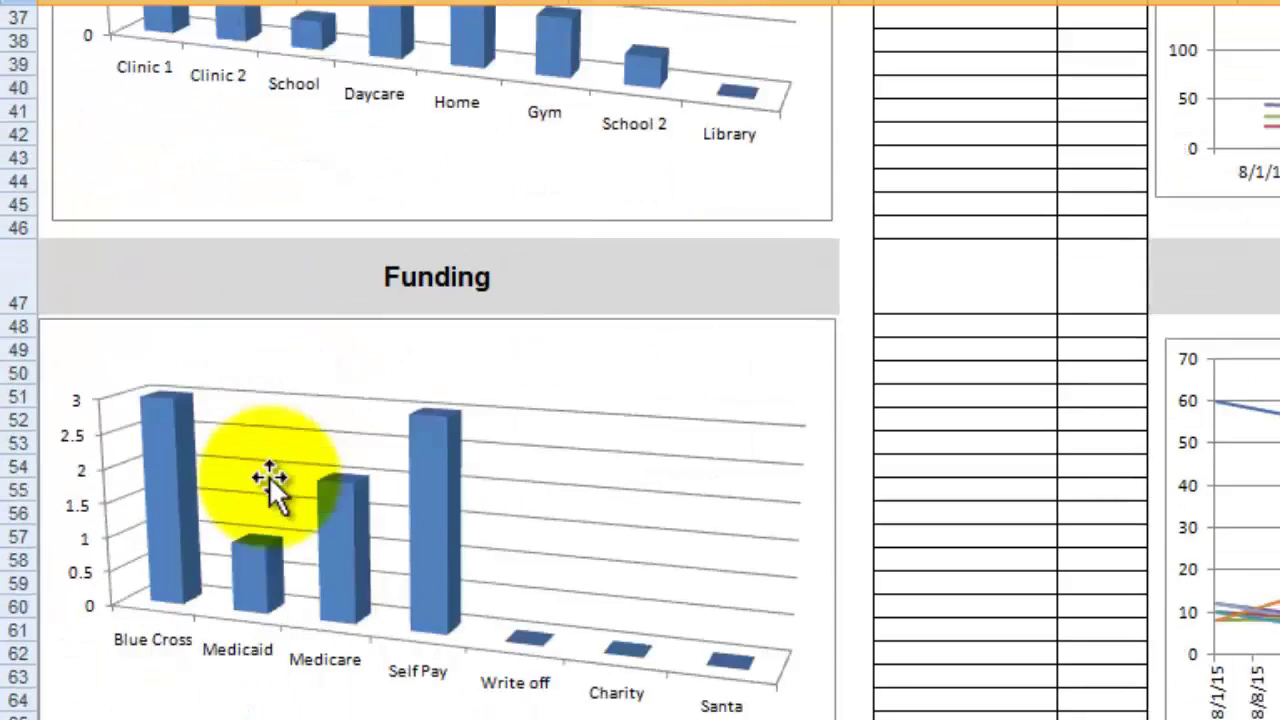
scroll(269, 476, down, 1)
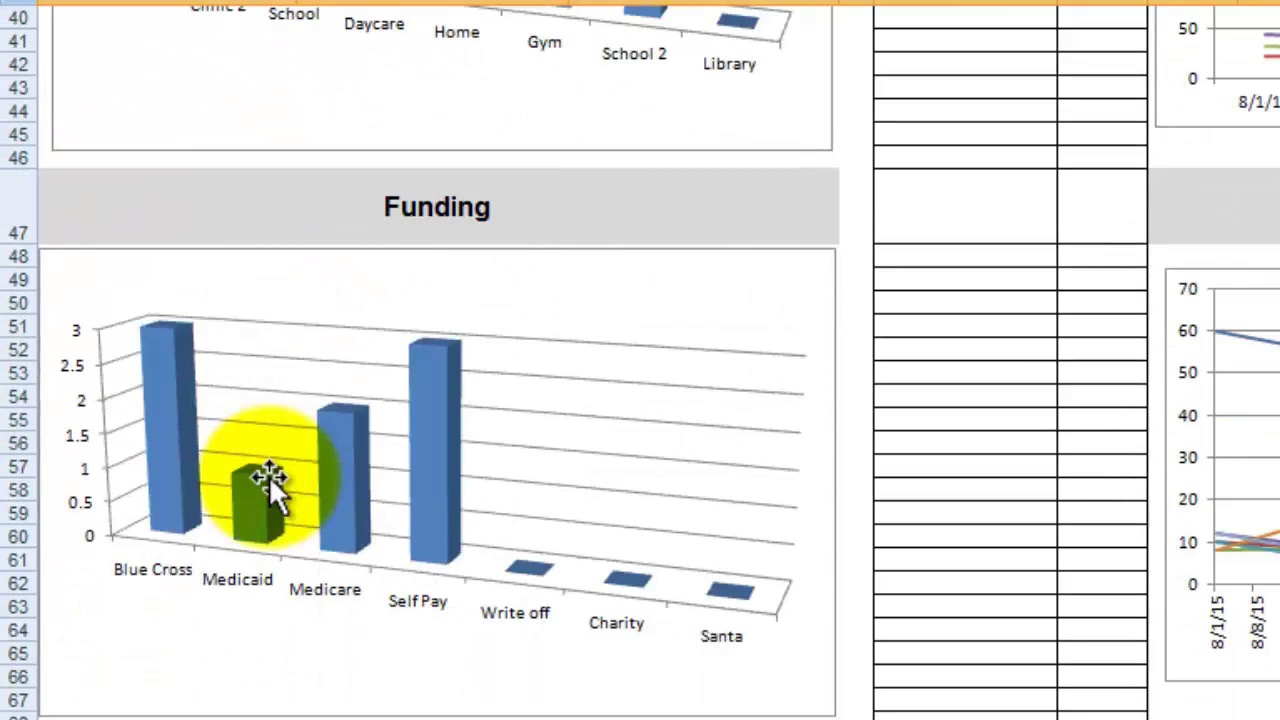
scroll(269, 476, down, 5)
scroll(269, 476, down, 2)
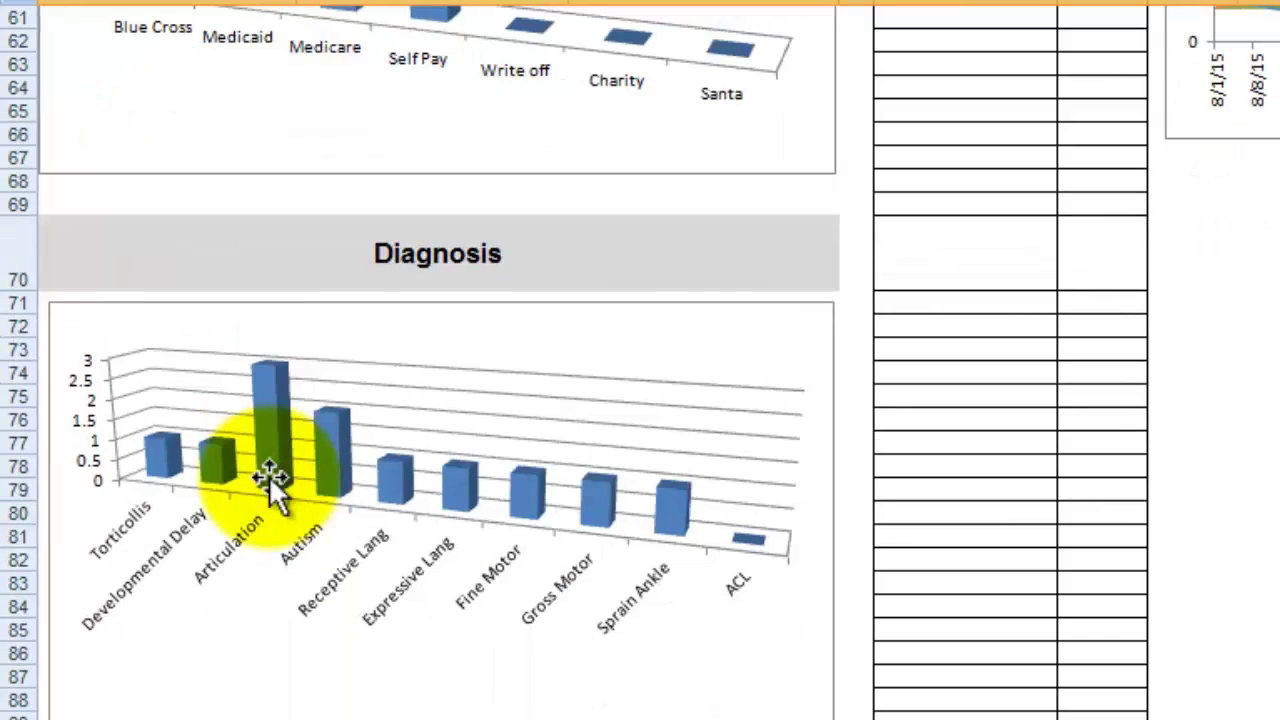
scroll(269, 476, down, 7)
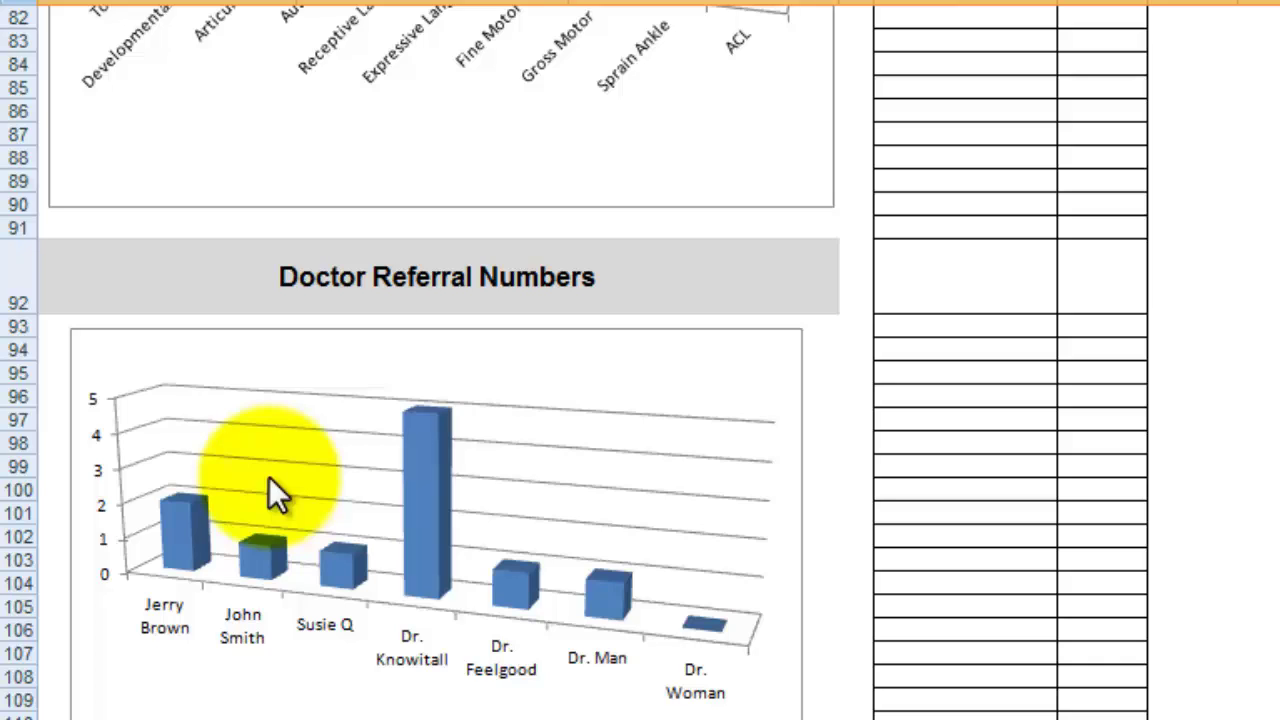
scroll(268, 476, up, 20)
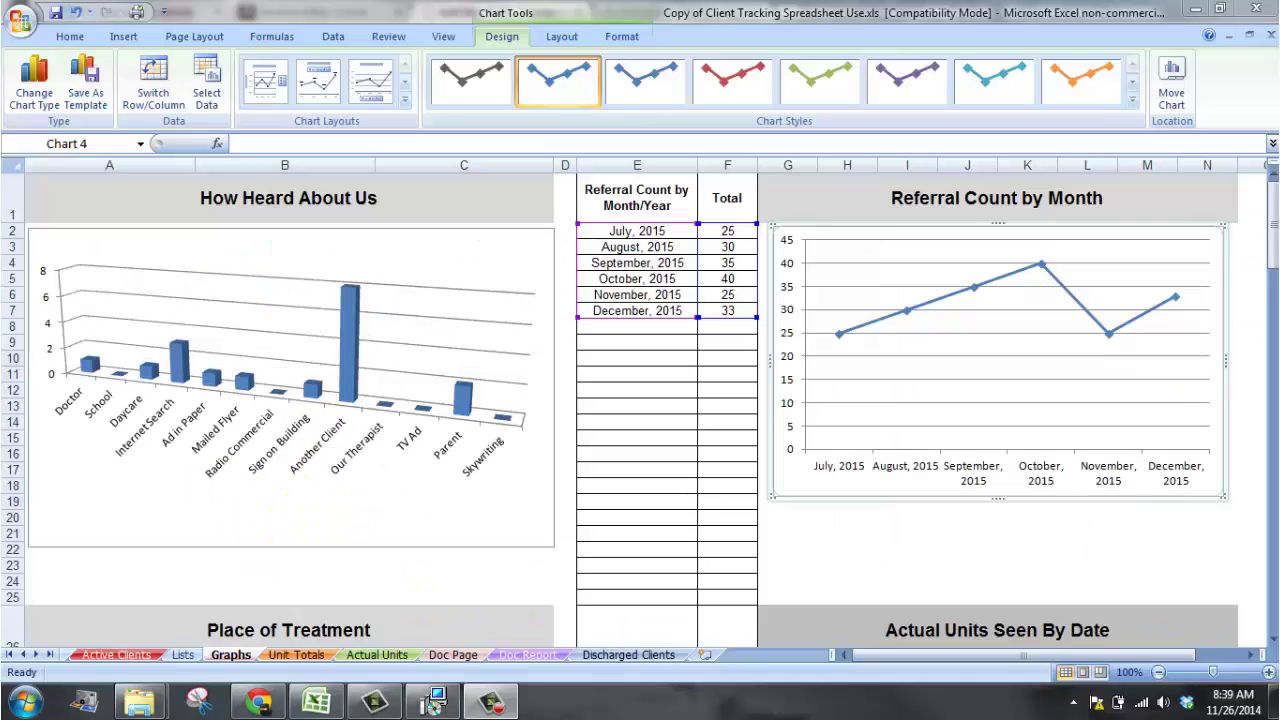
- Inspect the September, 2015 total in the Referral Count by Month/Year table and switch to the Active Clients sheet
click(702, 455)
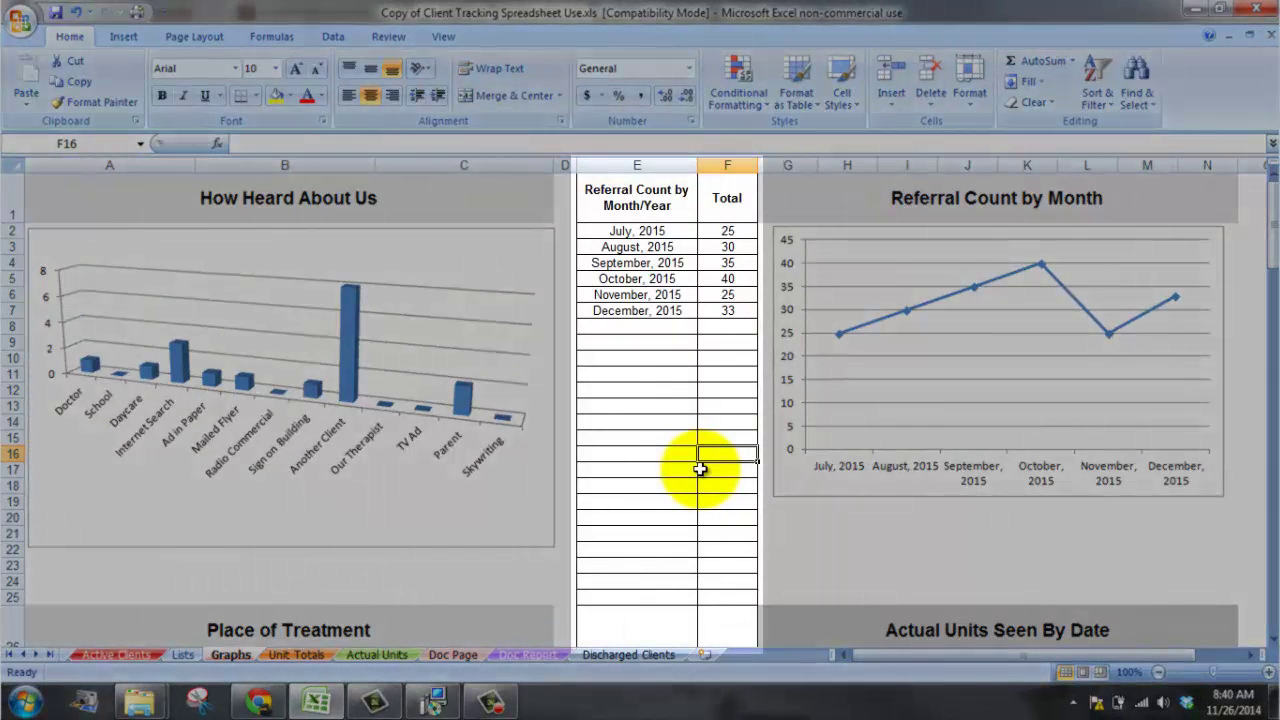
click(729, 263)
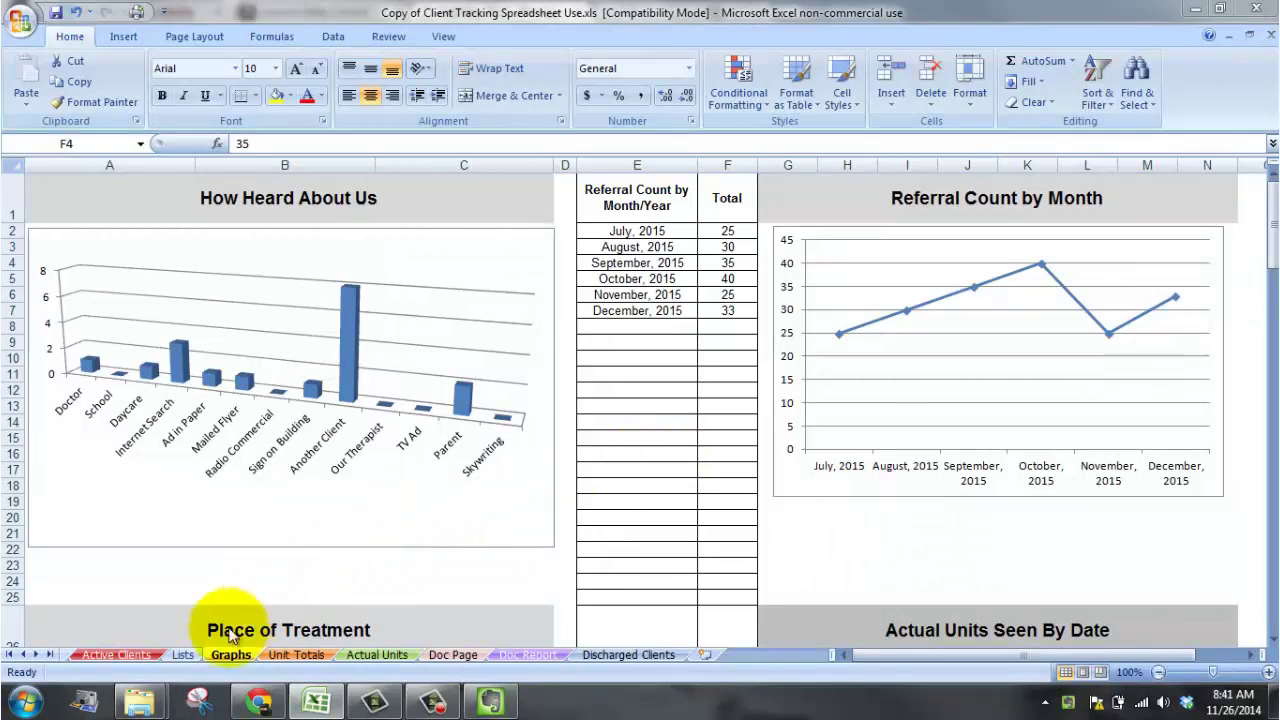
click(134, 654)
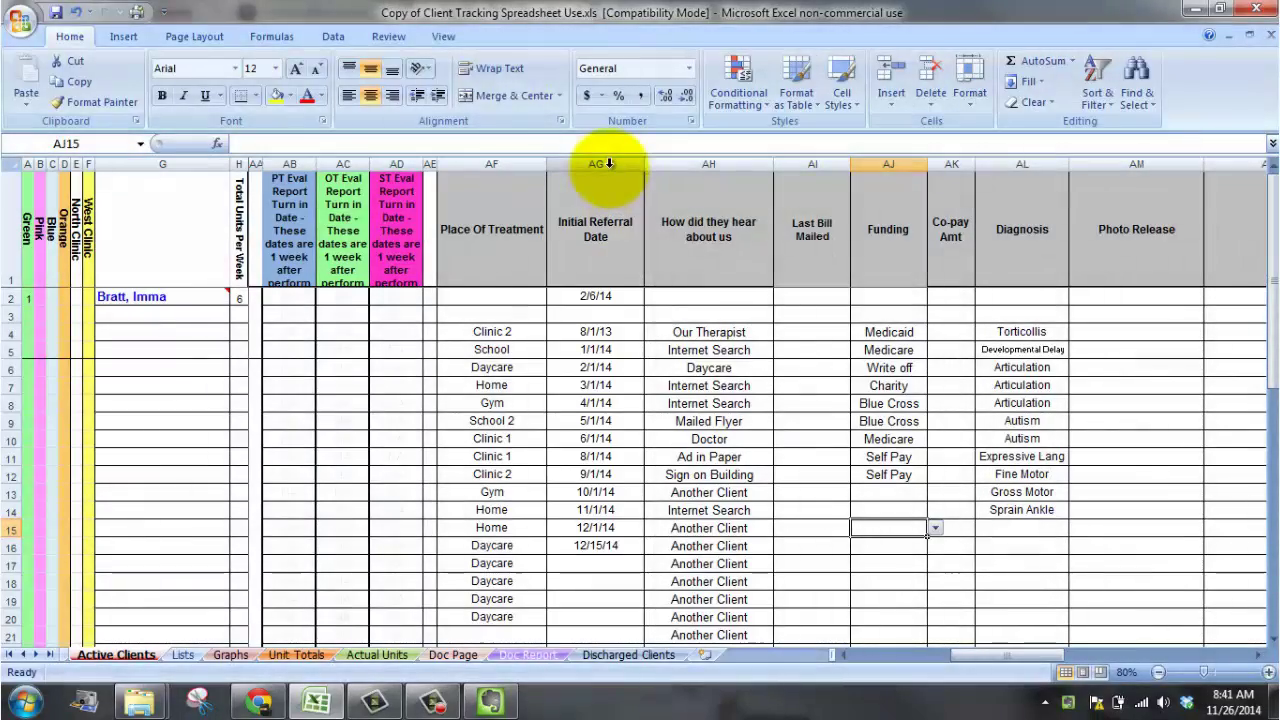
- Add a filter to the Initial Referral Date column on the Active Clients sheet
click(609, 163)
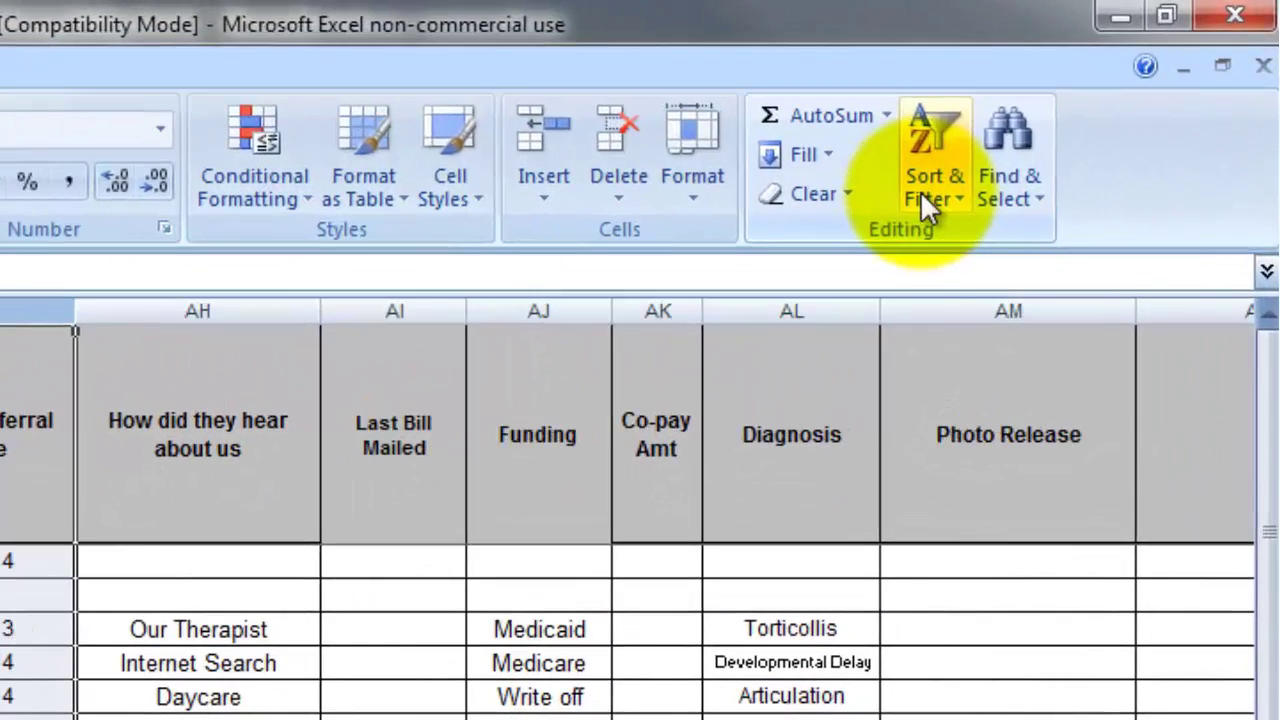
click(1058, 123)
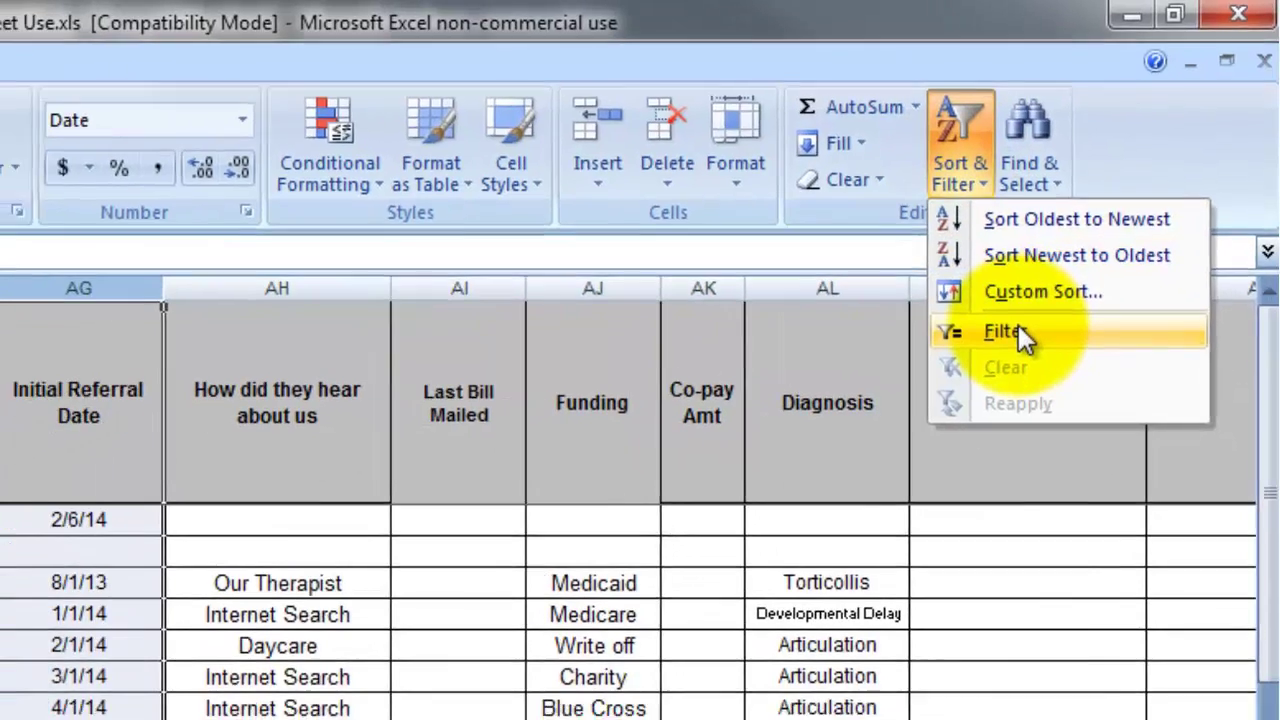
click(1018, 325)
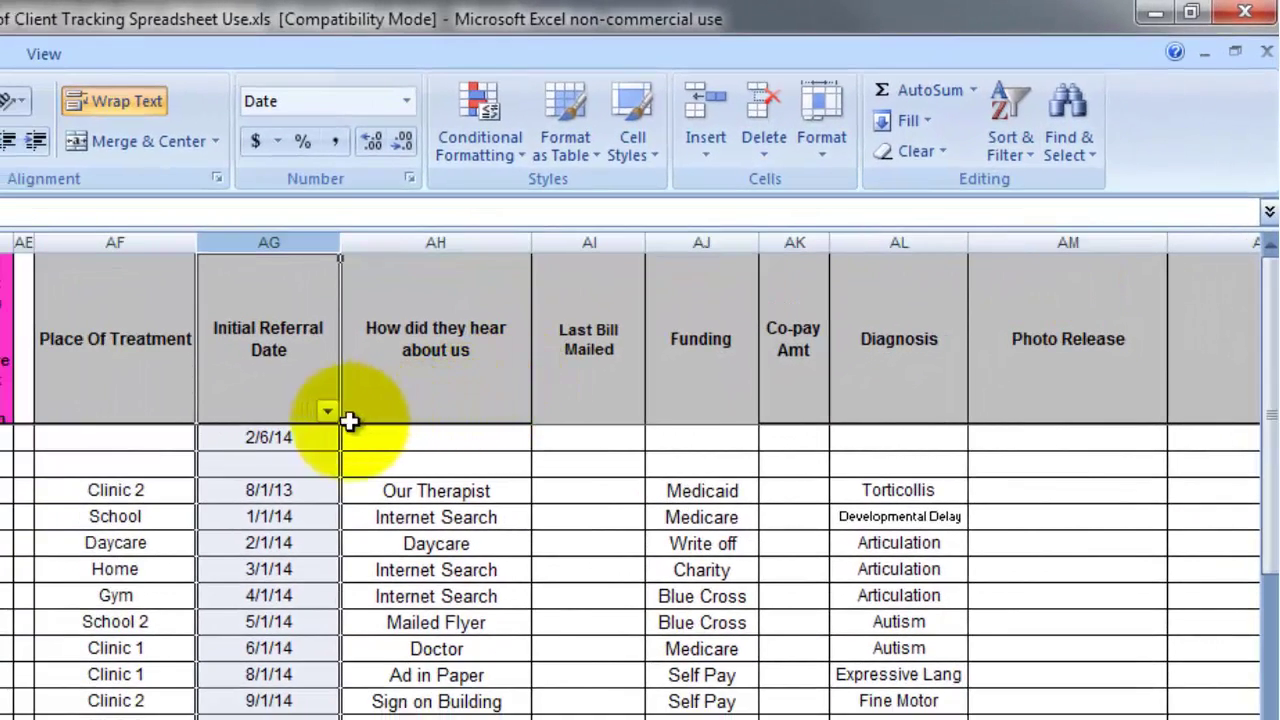
- Apply a custom date filter to Initial Referral Date for dates after 12/31/13 and before 2/1/14
click(328, 413)
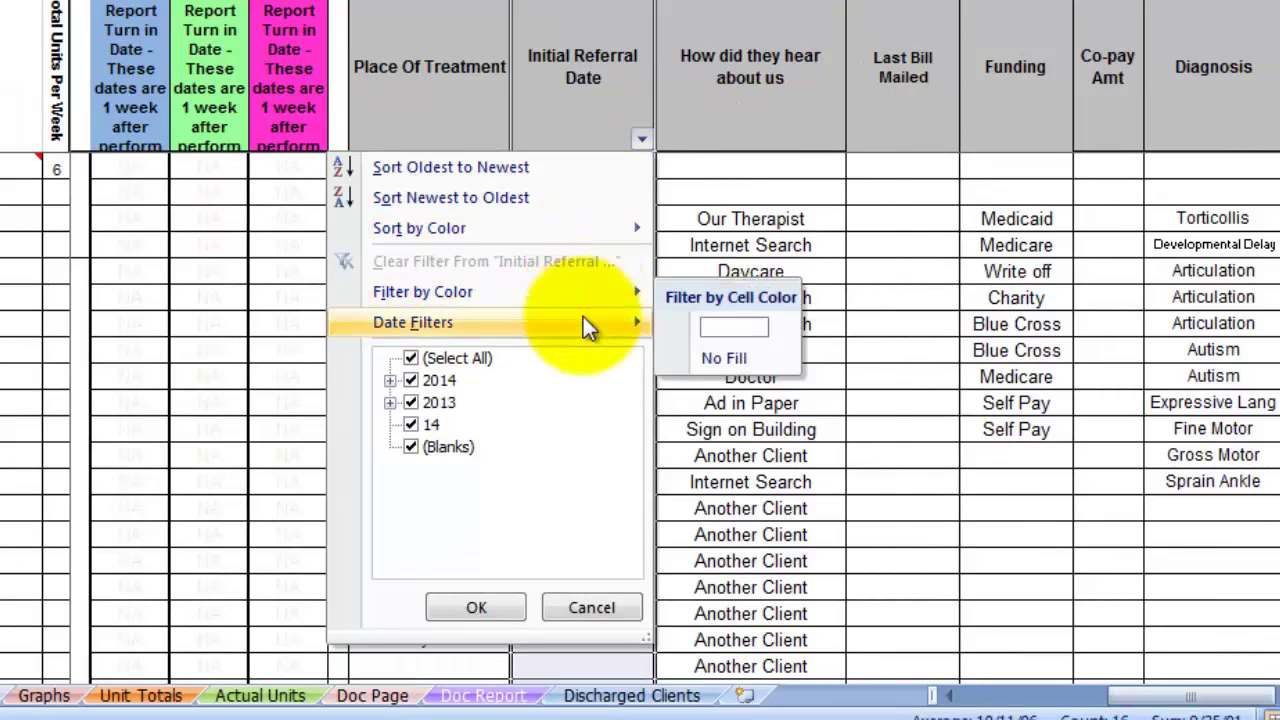
mouse_move(583, 318)
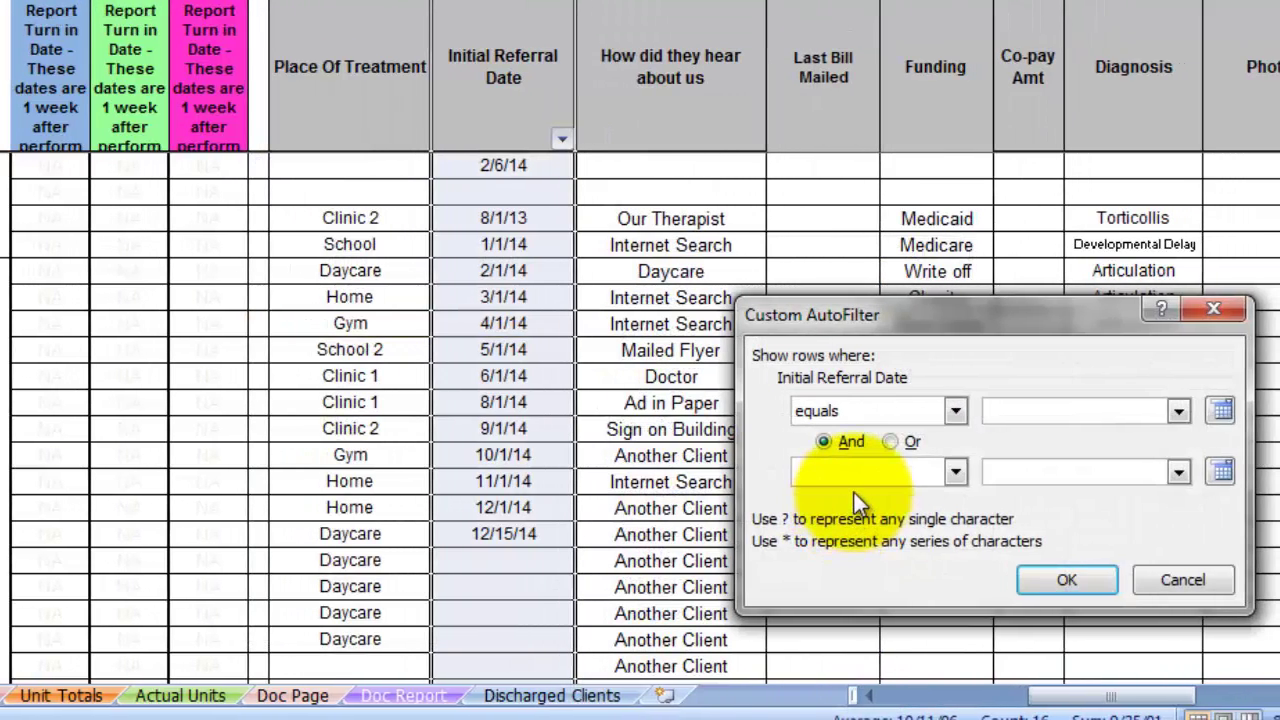
click(955, 411)
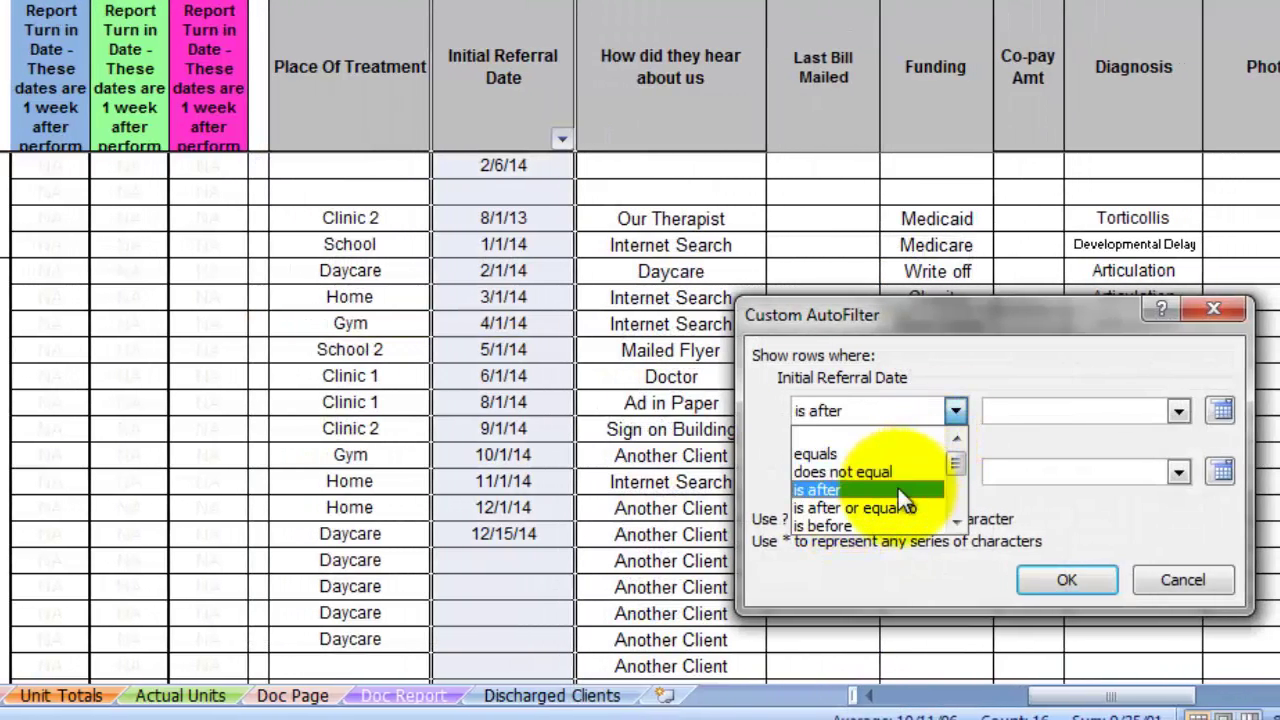
click(1029, 411)
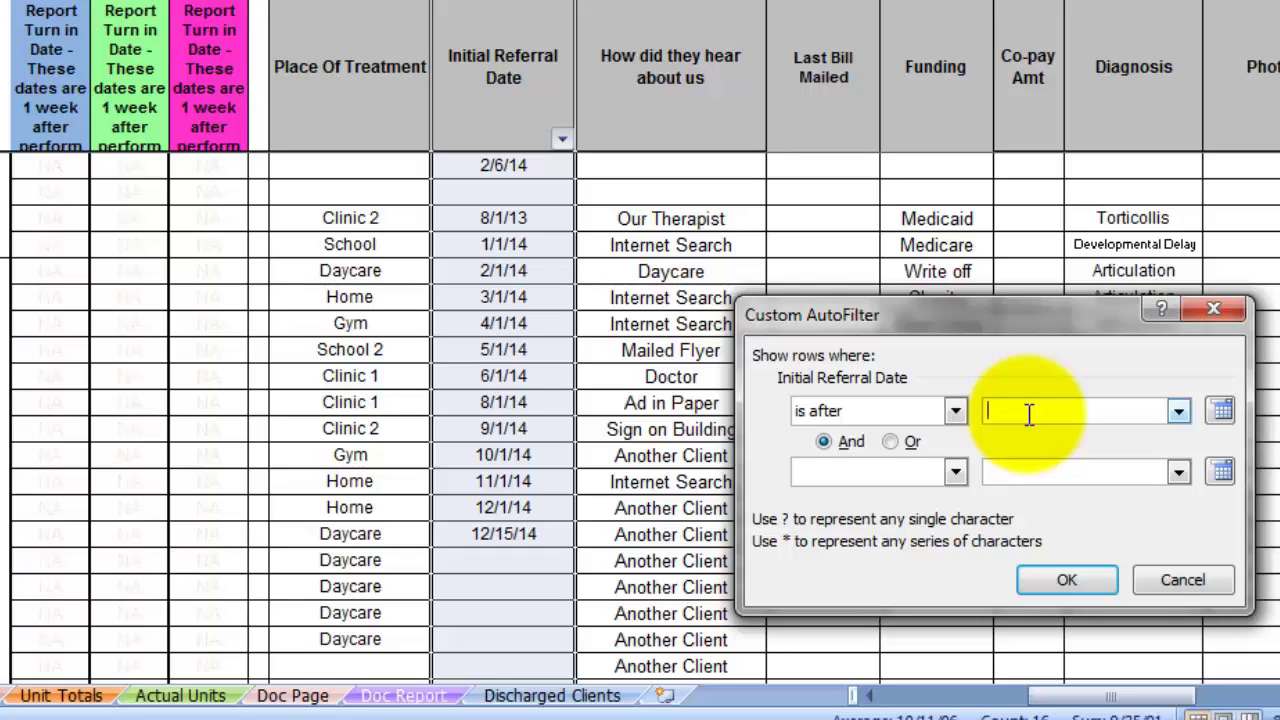
text(12/31/13)
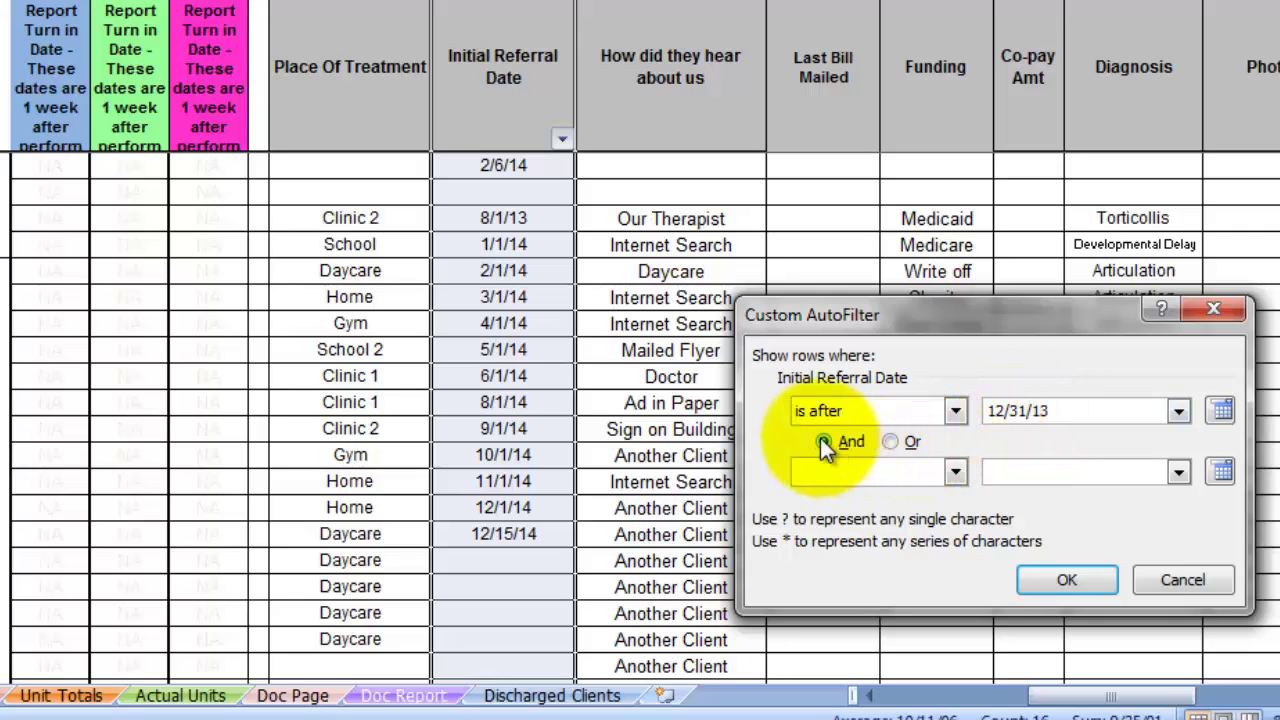
click(956, 472)
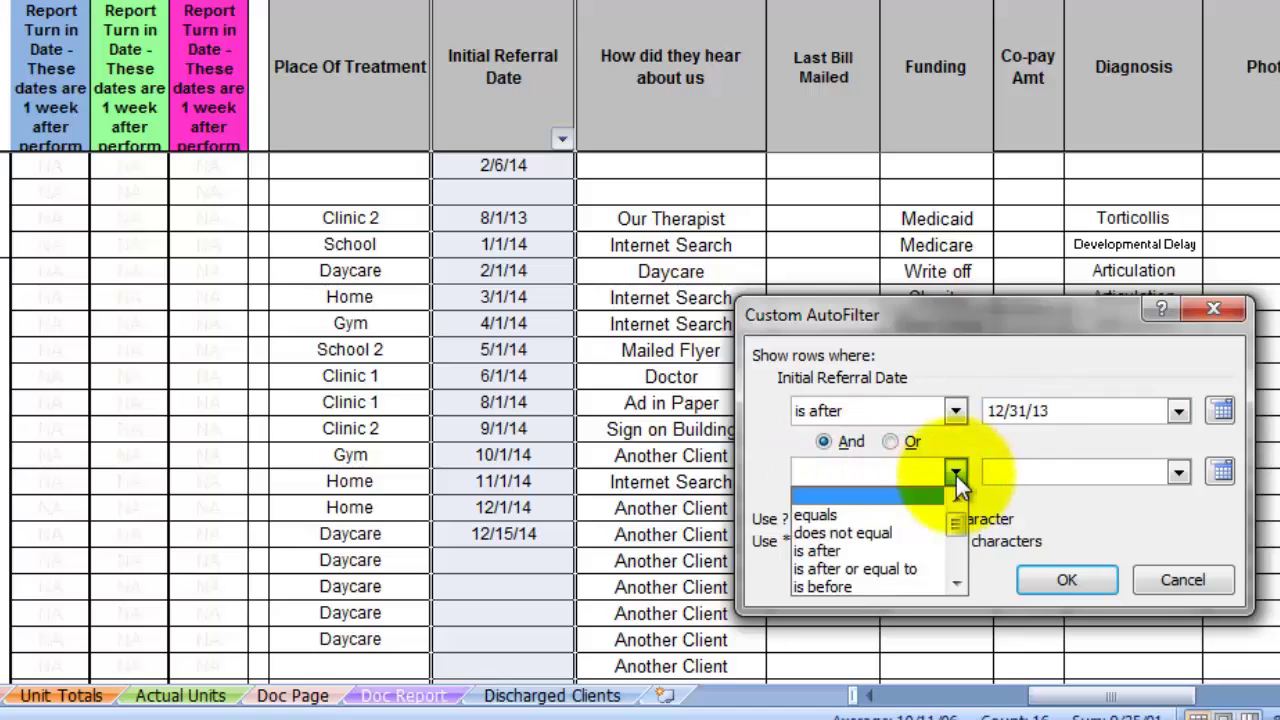
click(886, 585)
click(1090, 474)
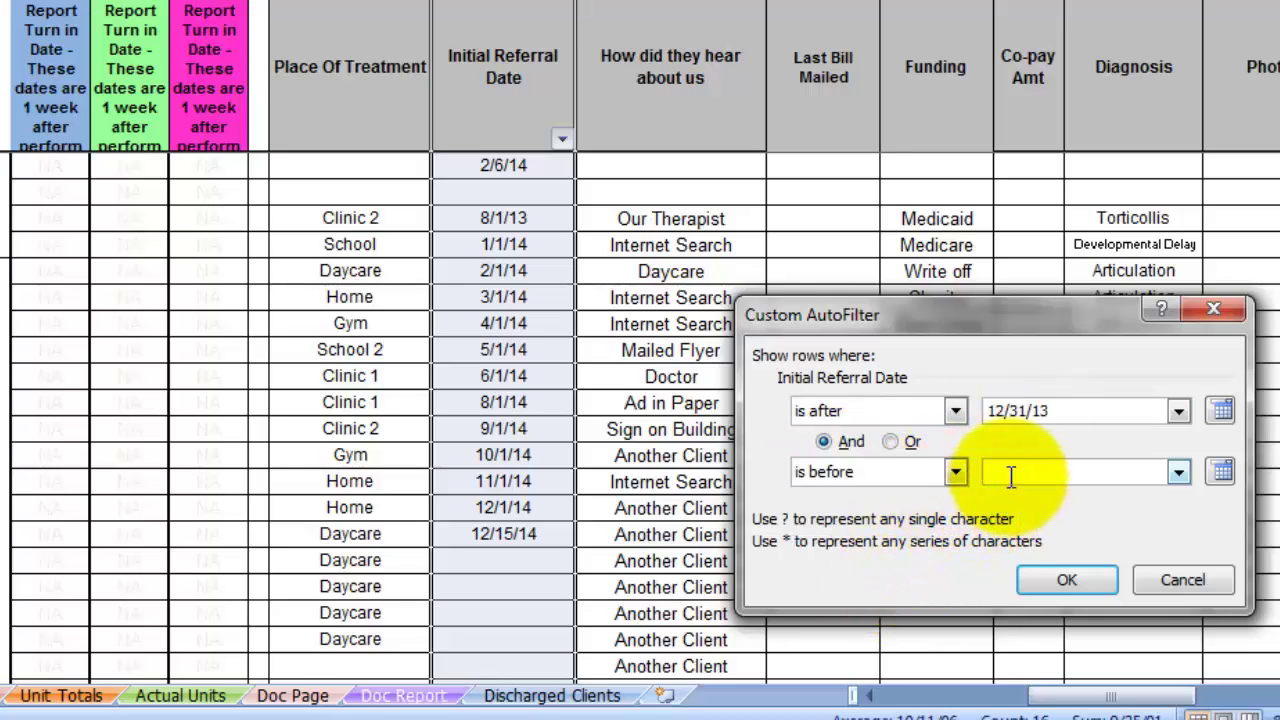
text(2/1/14)
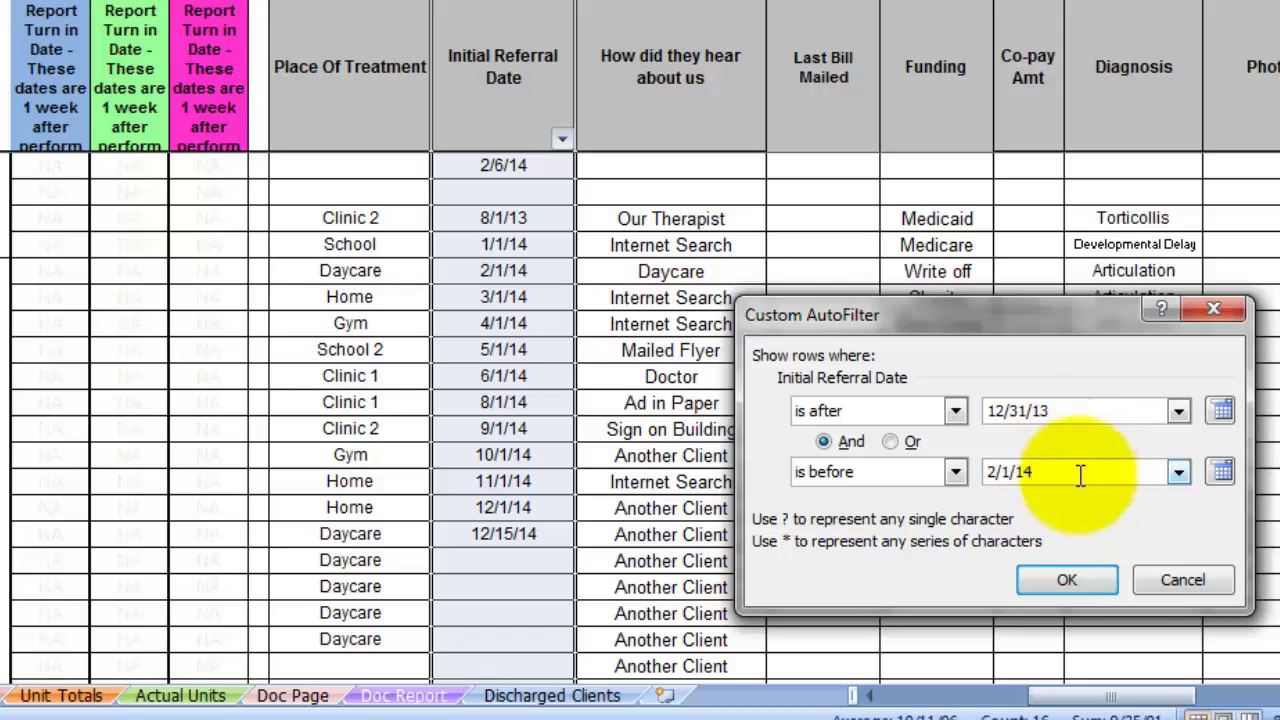
click(1081, 576)
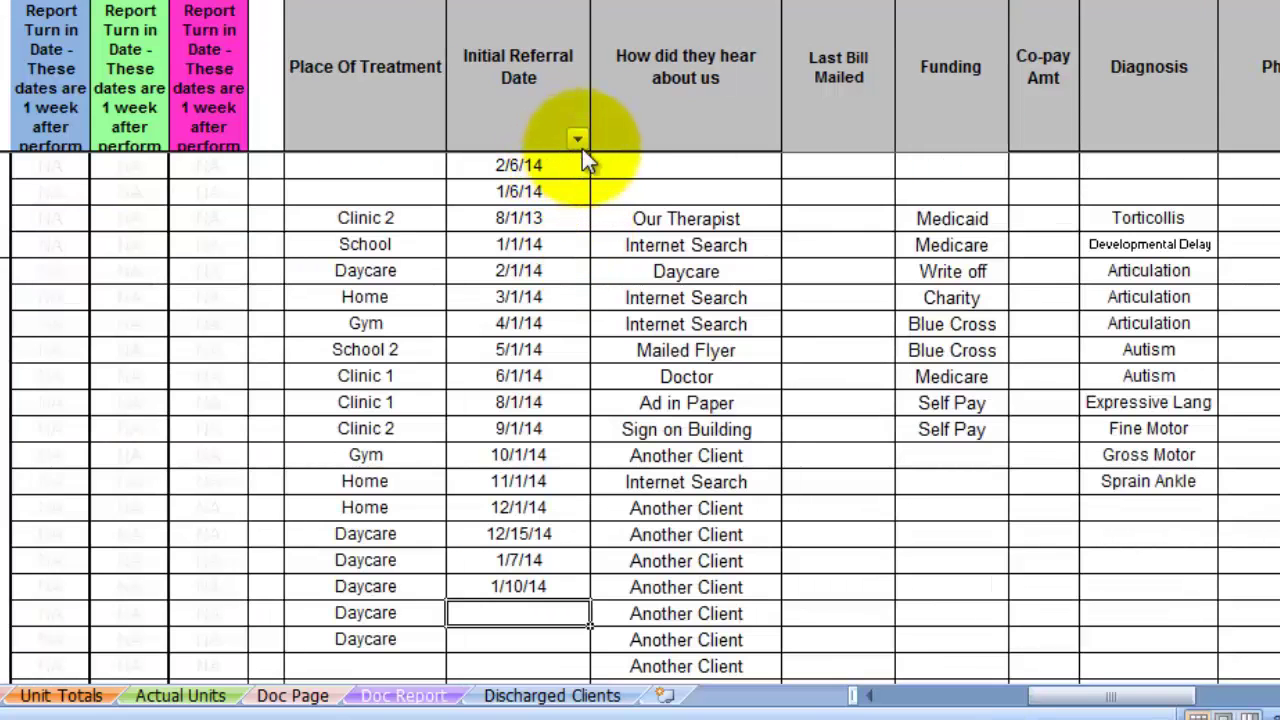
- Filter the active clients' Initial Referral Date column to all dates in January
click(578, 142)
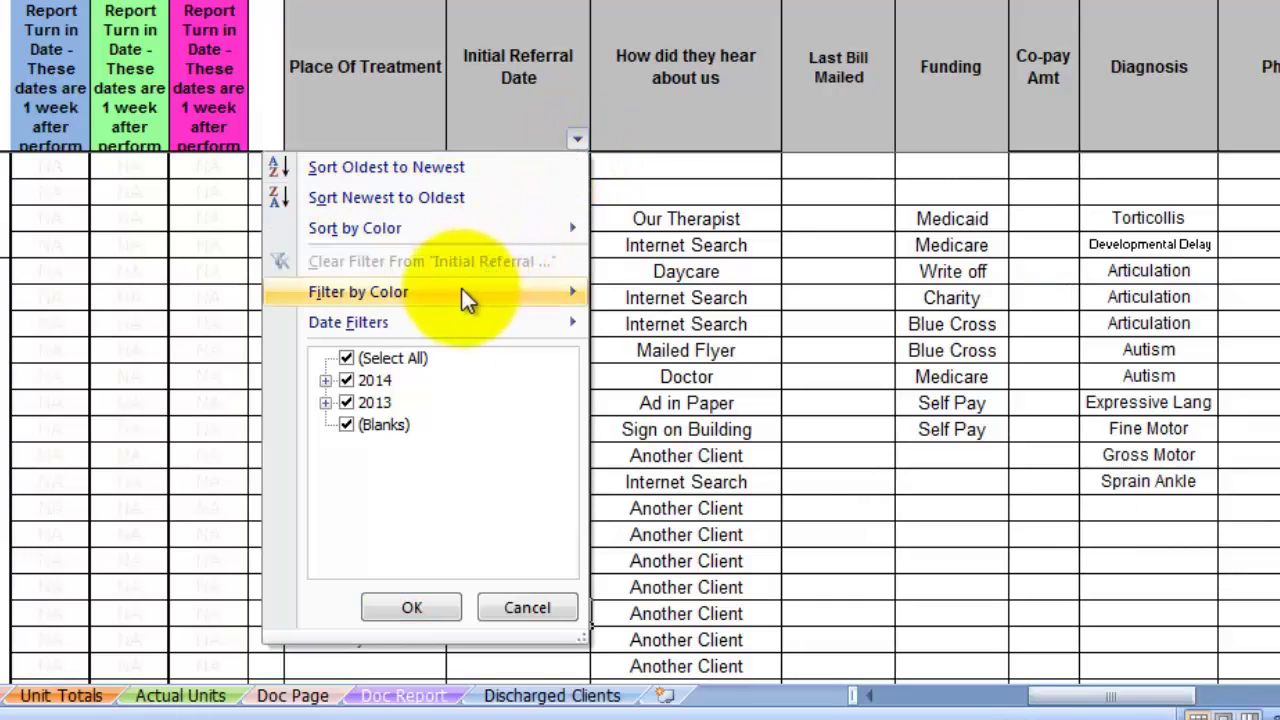
mouse_move(435, 327)
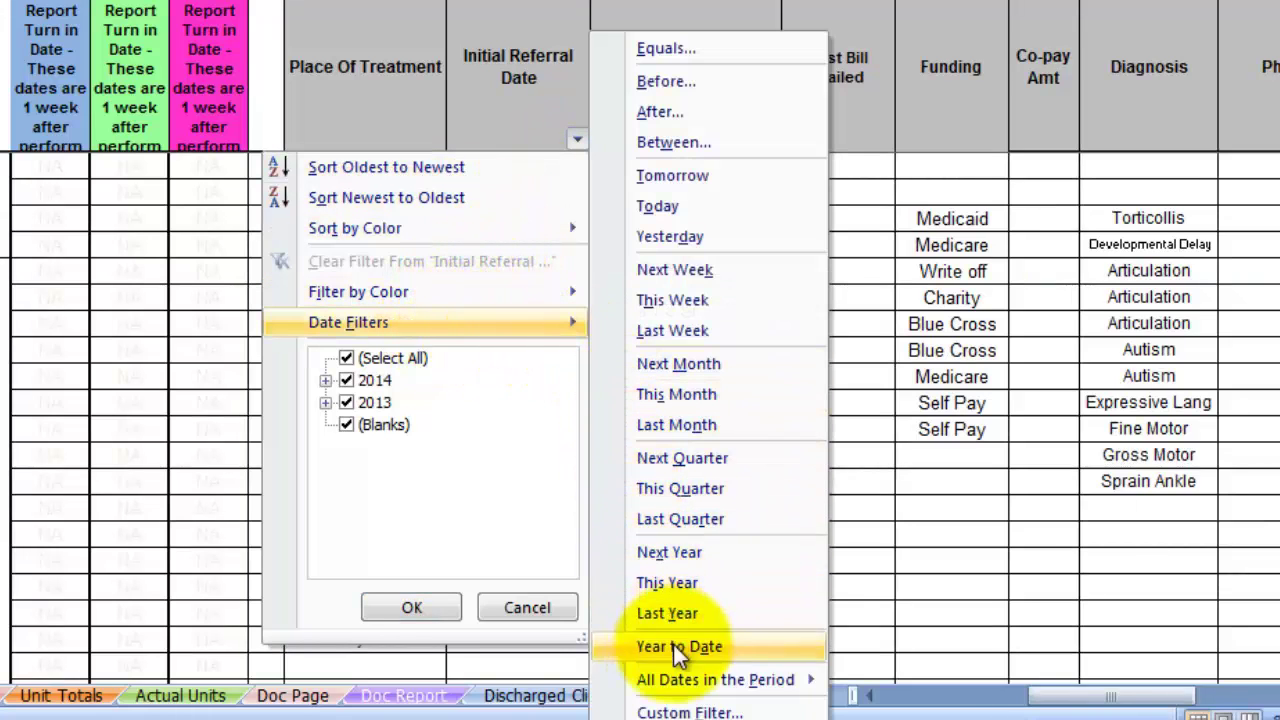
mouse_move(693, 684)
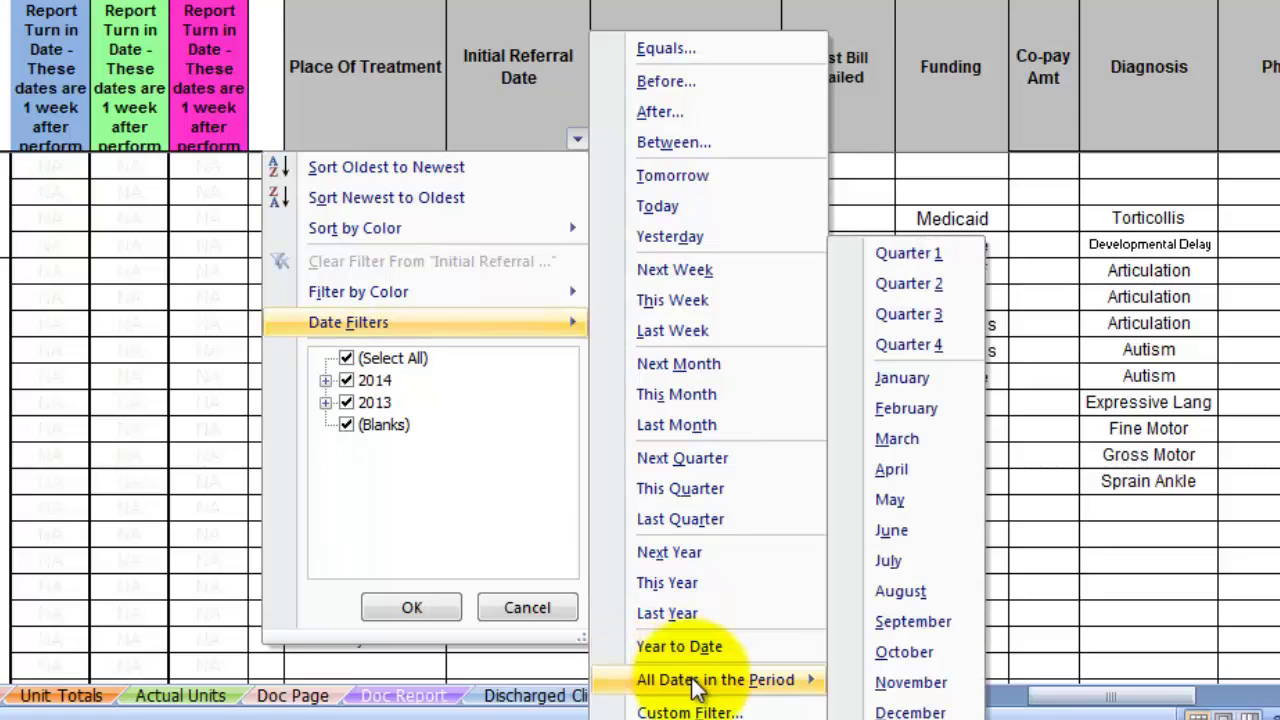
click(903, 377)
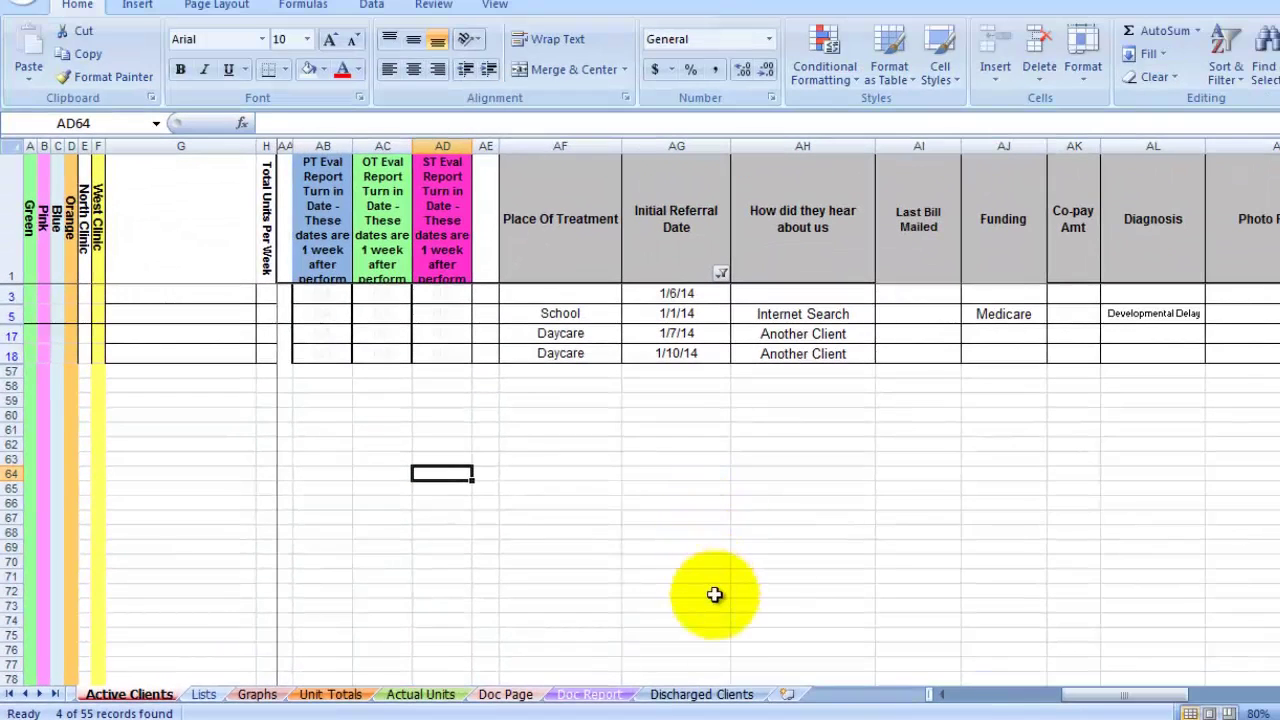
- On the Discharged Clients sheet, switch the filter from the How did they hear about us column to Initial Referral Date
click(716, 700)
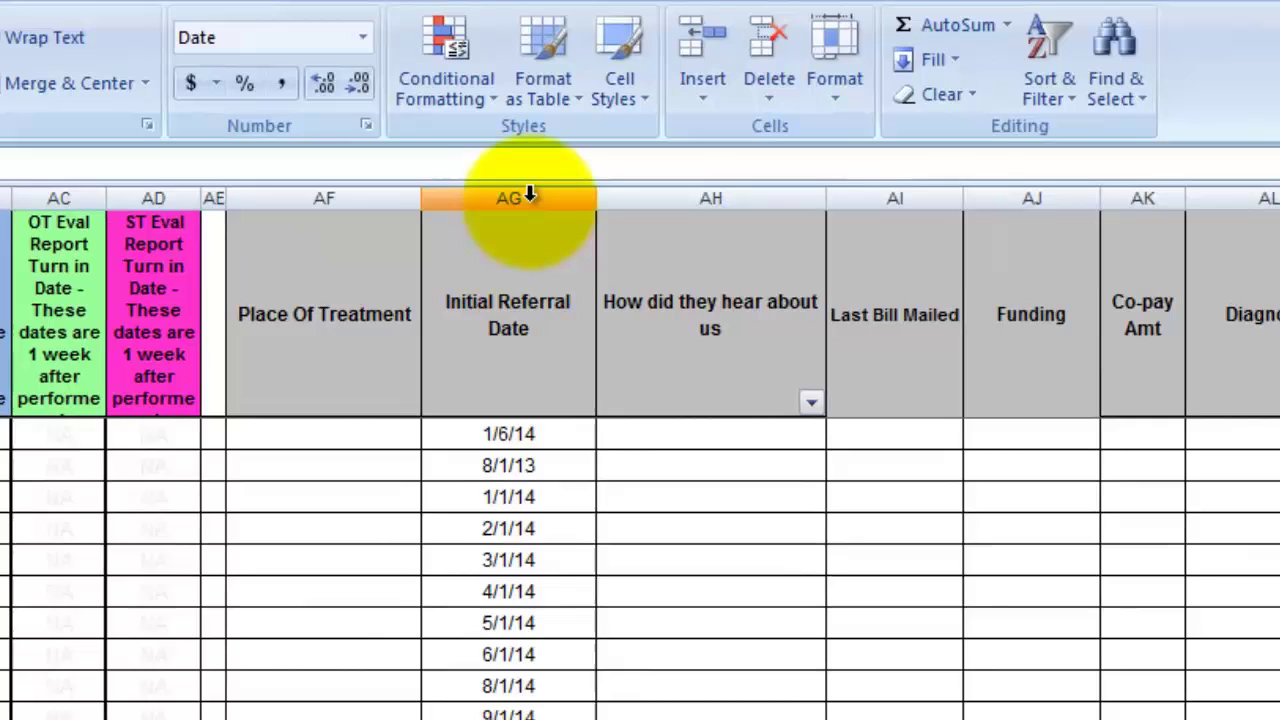
click(670, 174)
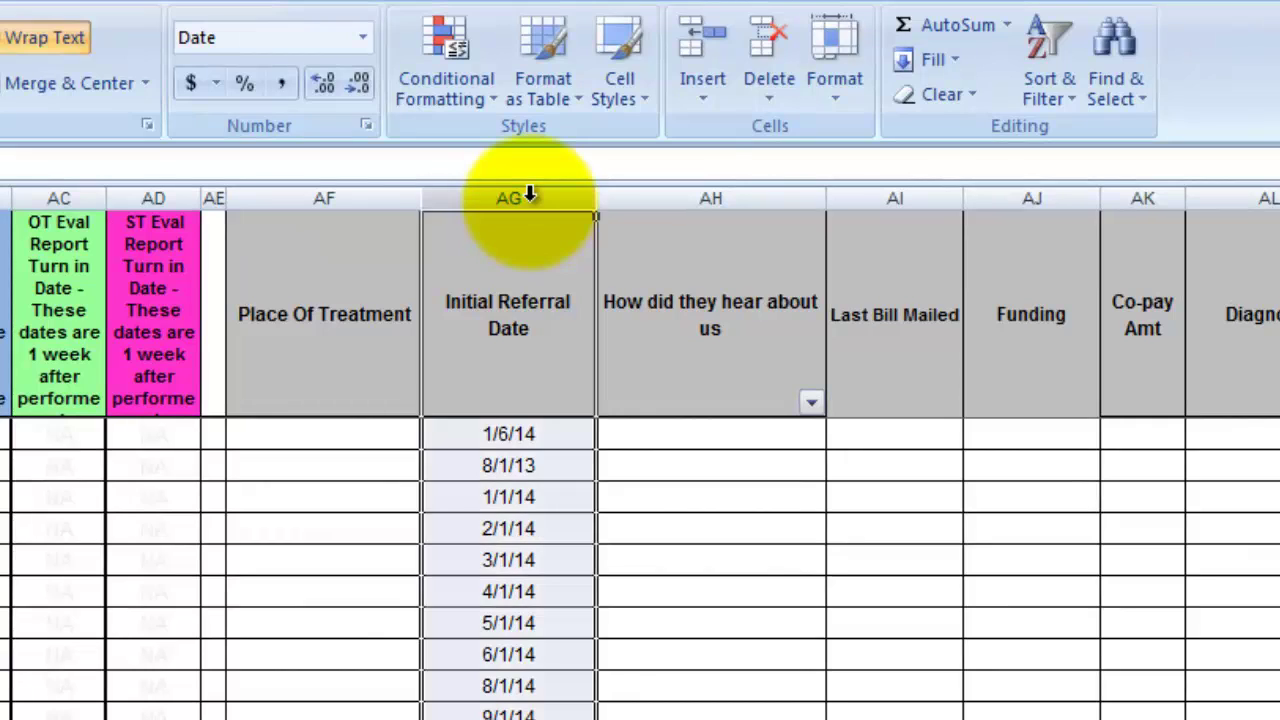
click(1040, 80)
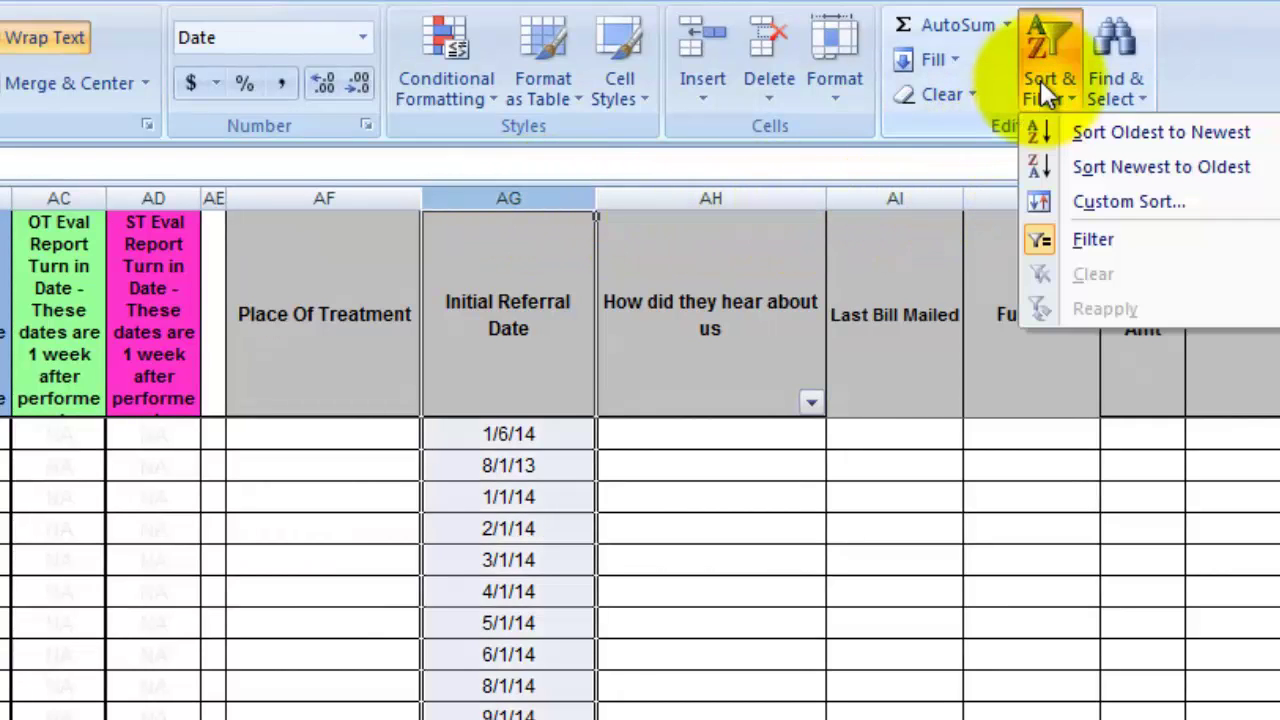
click(1117, 240)
- Filter the discharged clients by Initial Referral Date to all dates in January
click(582, 405)
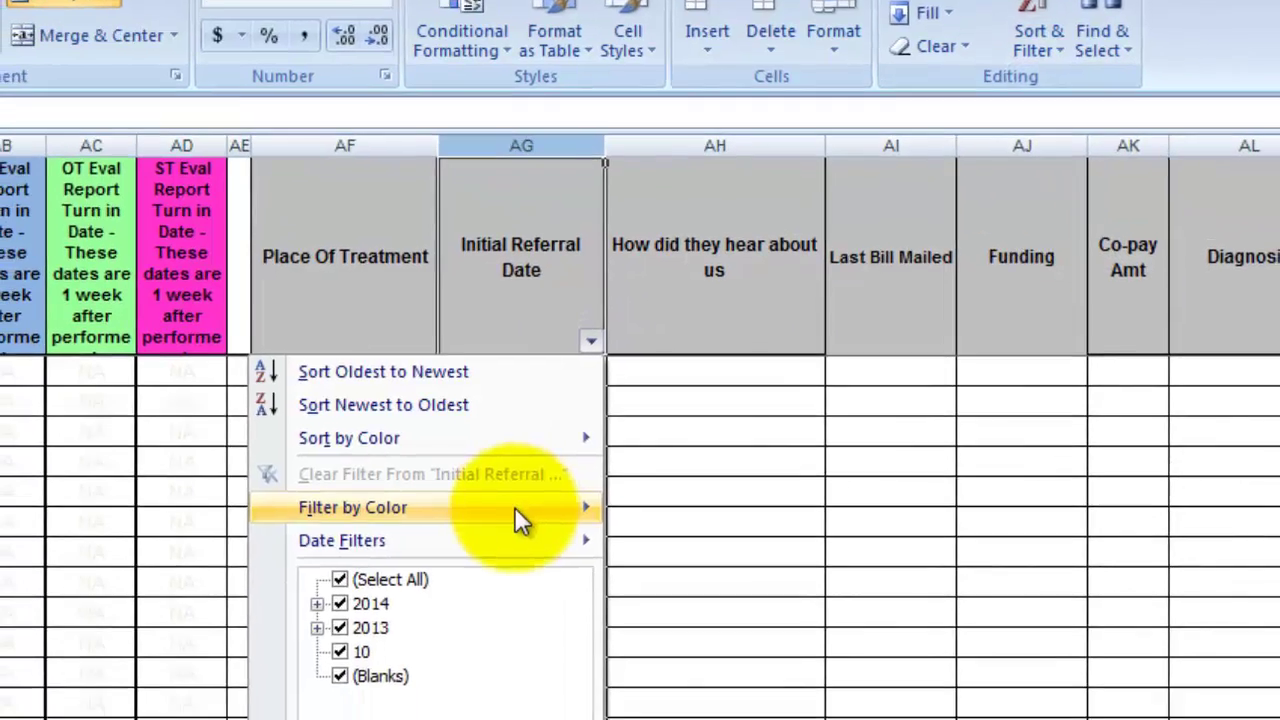
mouse_move(528, 611)
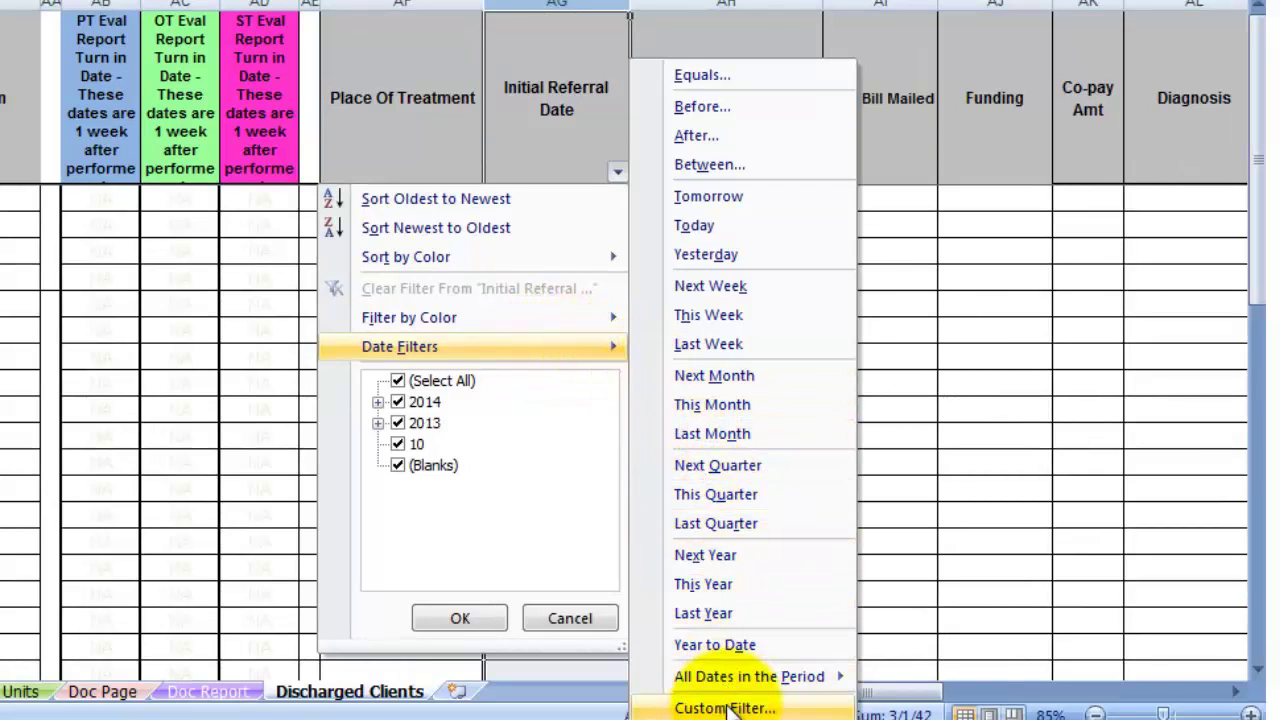
mouse_move(742, 680)
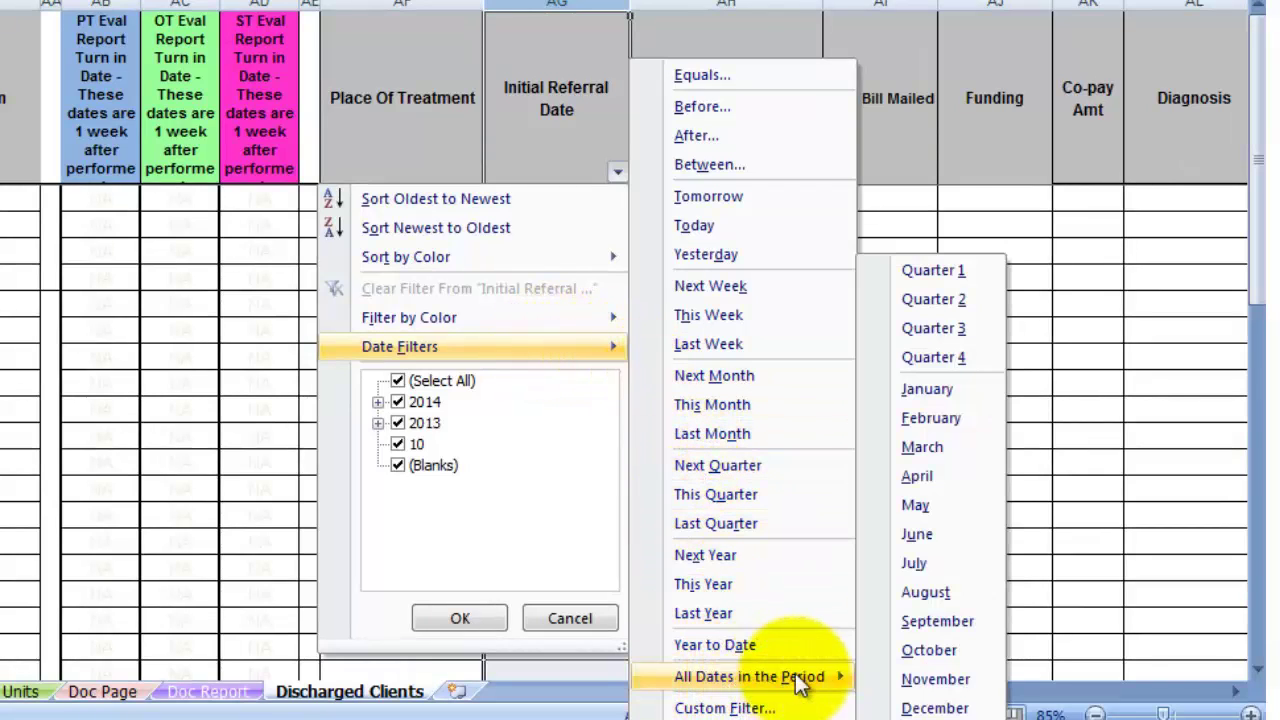
click(930, 388)
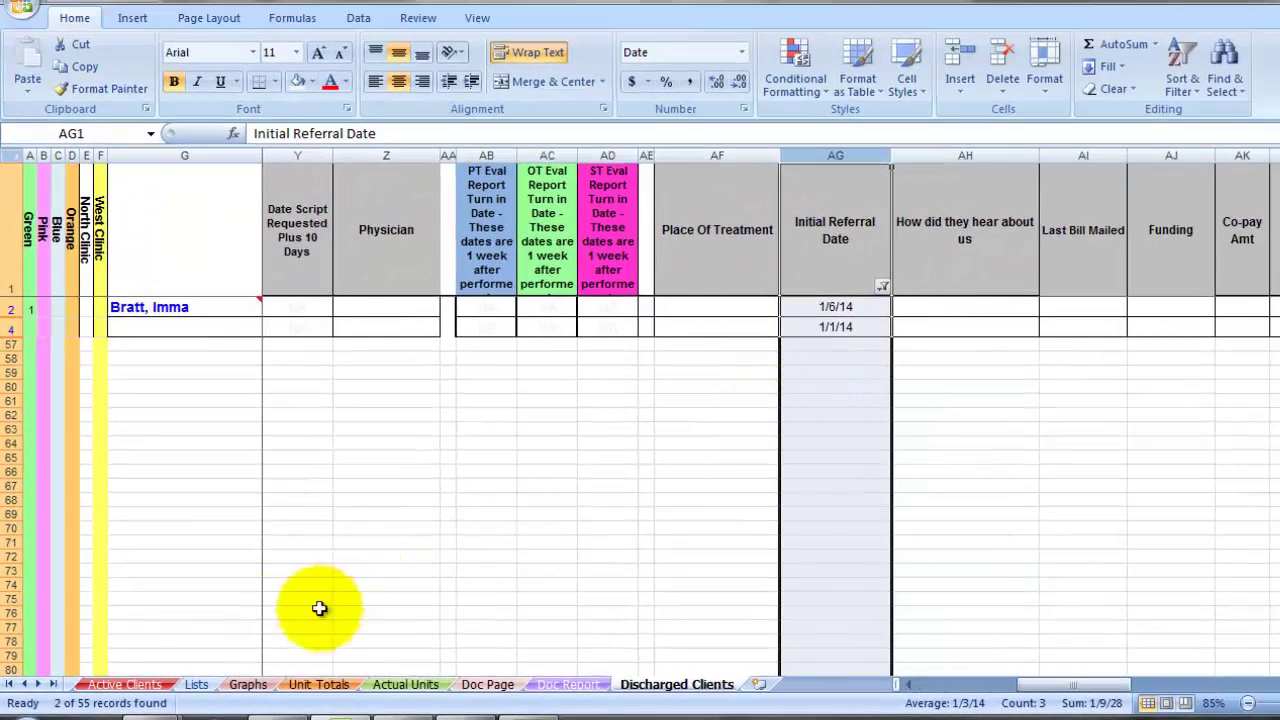
- Check the filtered Active Clients rows, and add January 2014 with a total of 6 below December, 2015 in the Graphs sheet's referral count table
click(125, 685)
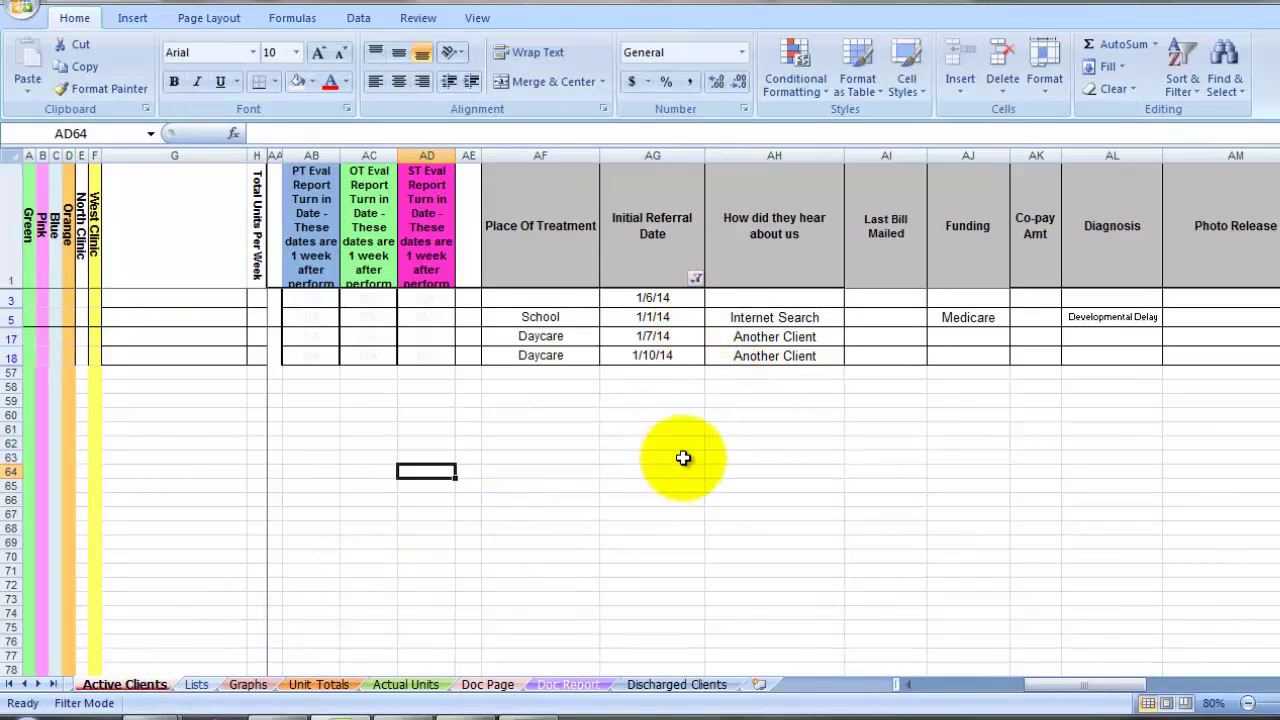
click(270, 690)
click(662, 330)
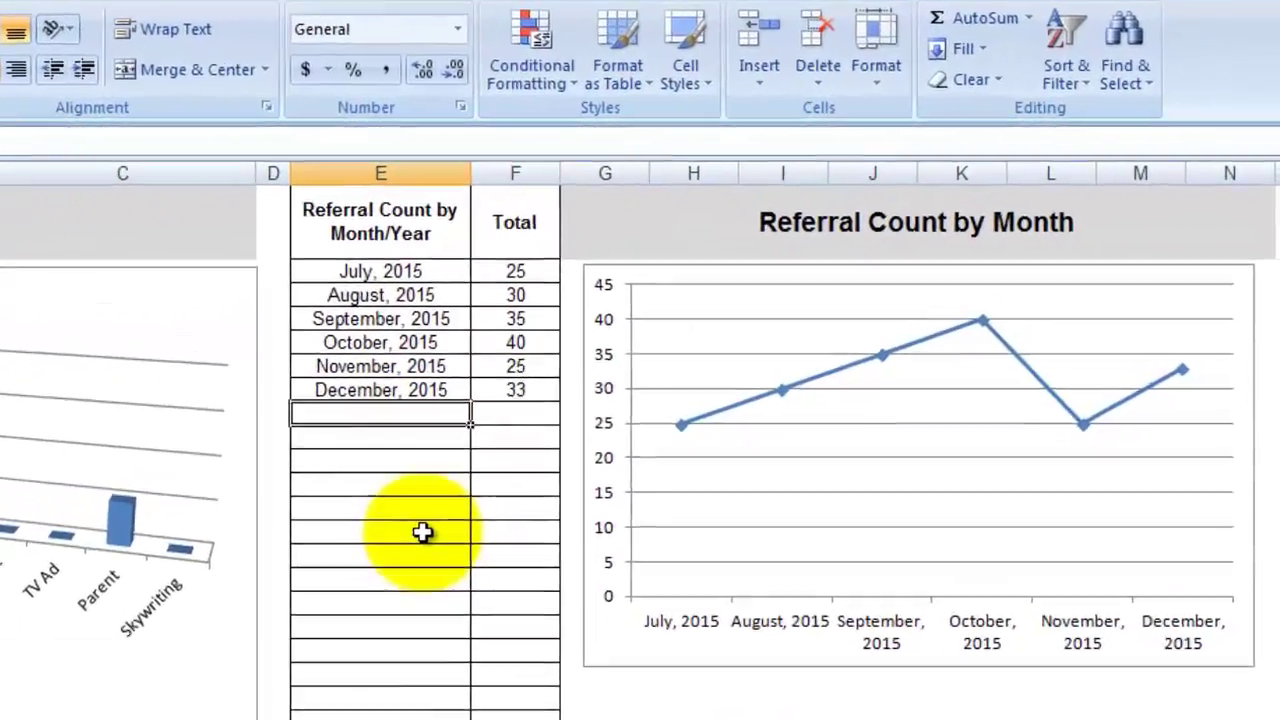
text(Jan)
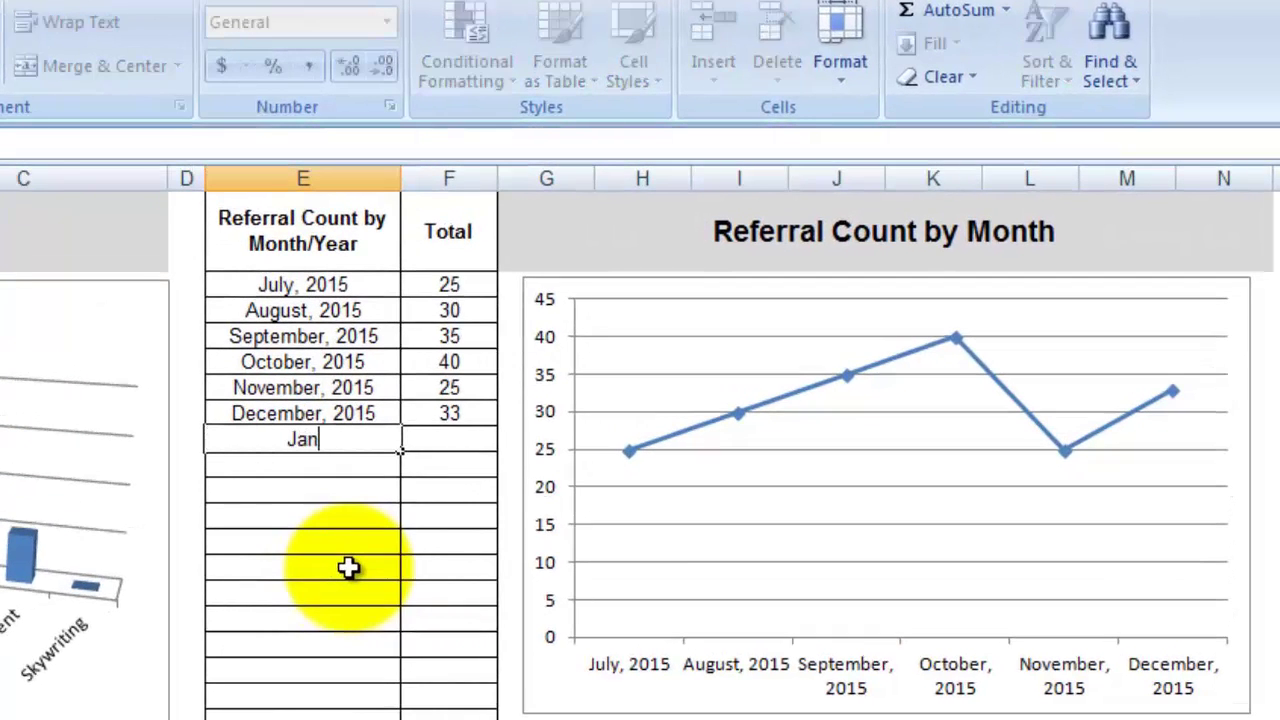
text(uary 2014)
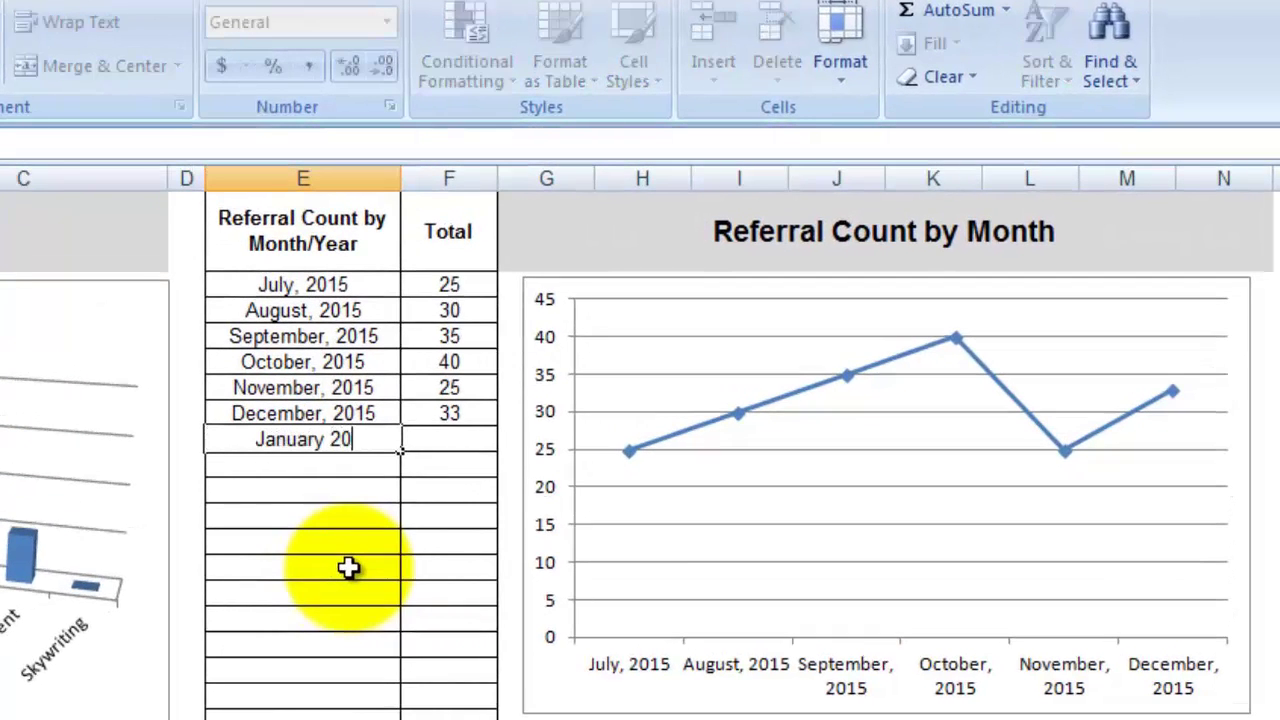
key(Tab)
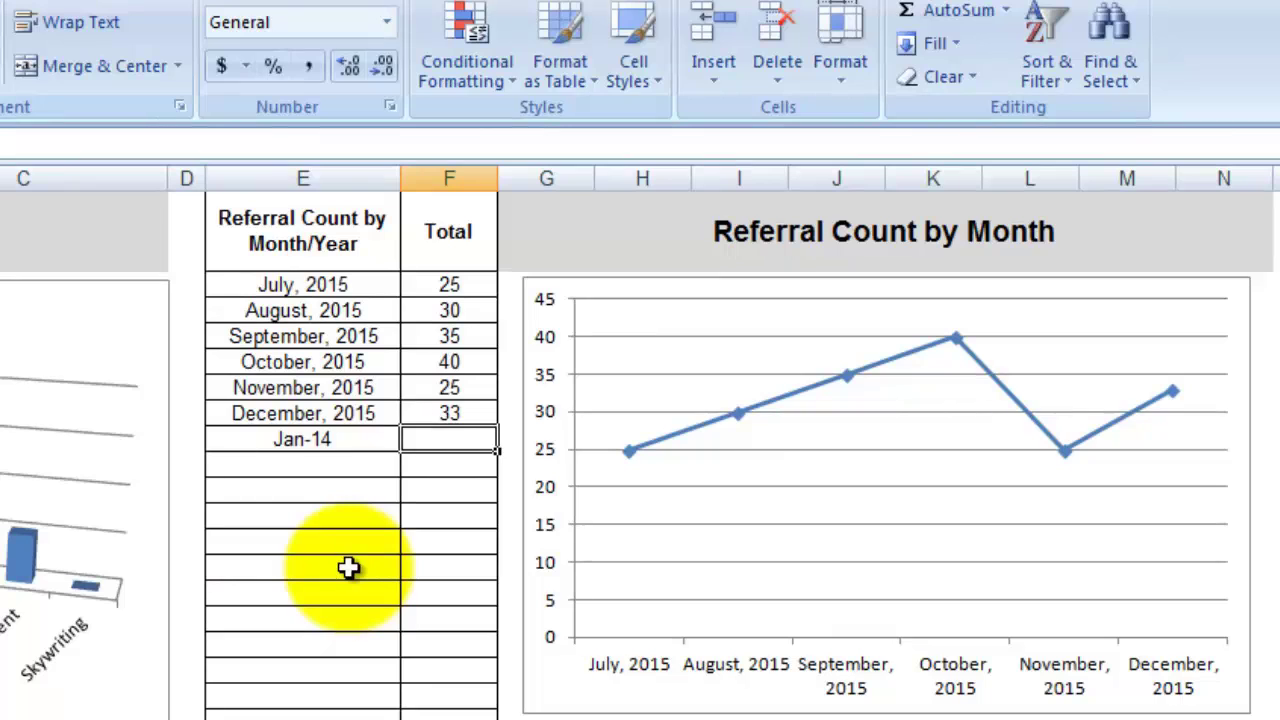
text(6)
key(Tab)
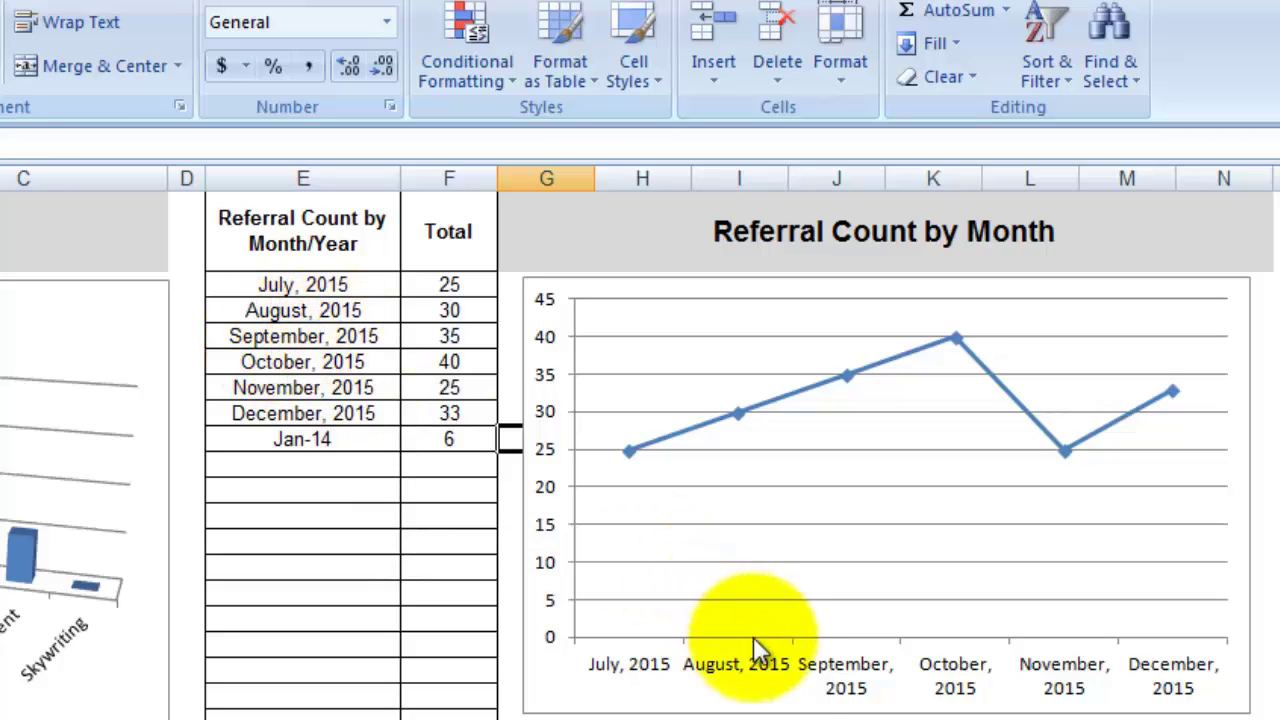
- Extend the Referral Count by Month chart's data range to include the Jan-14 row
click(766, 710)
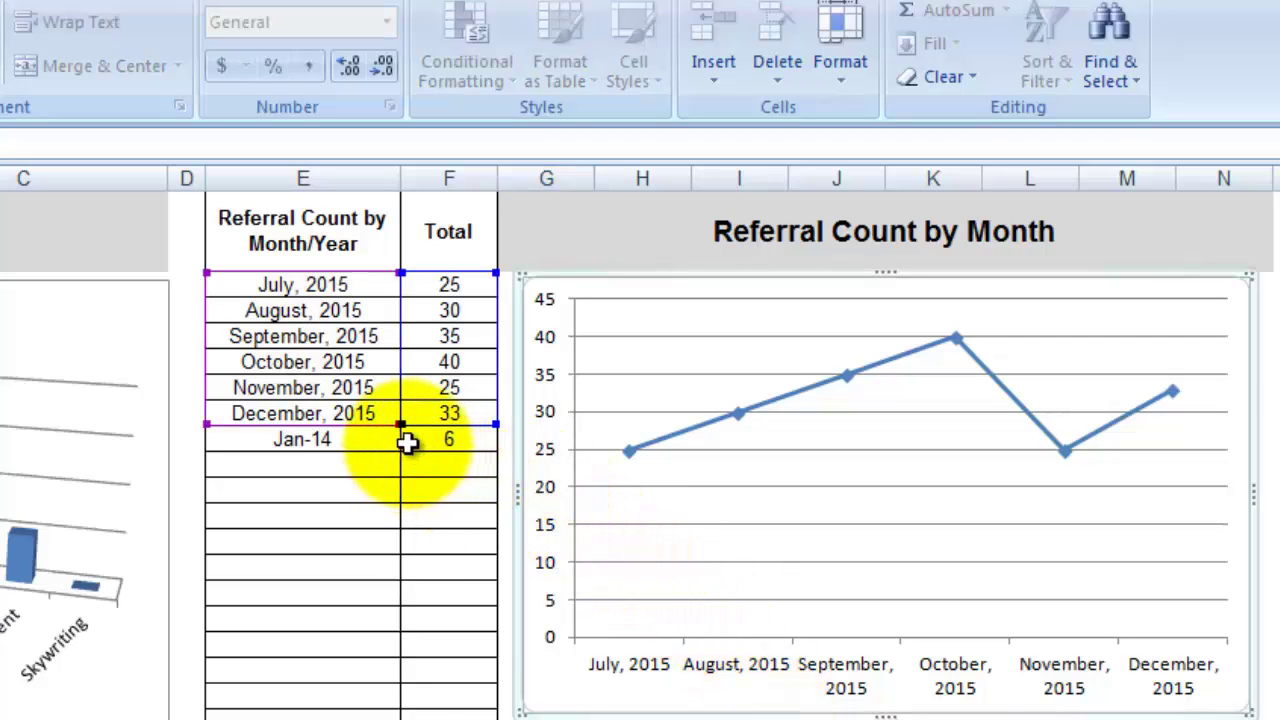
drag(497, 424, 497, 447)
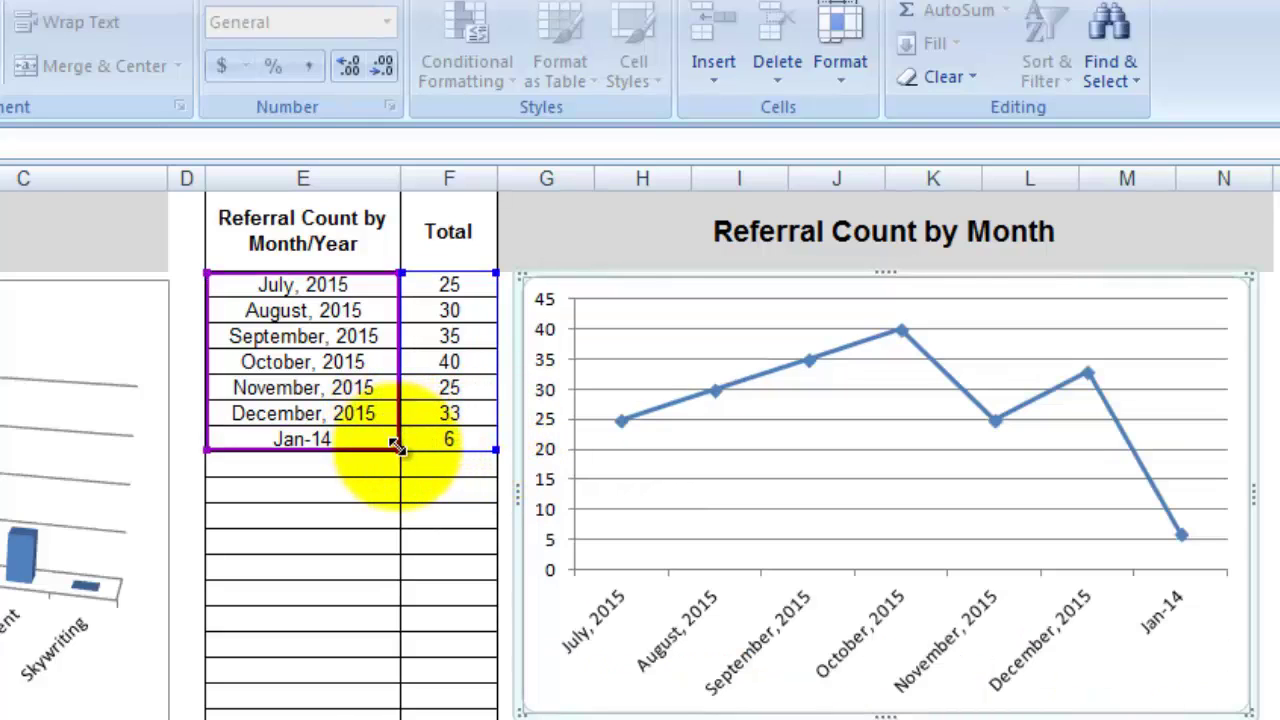
drag(397, 447, 400, 457)
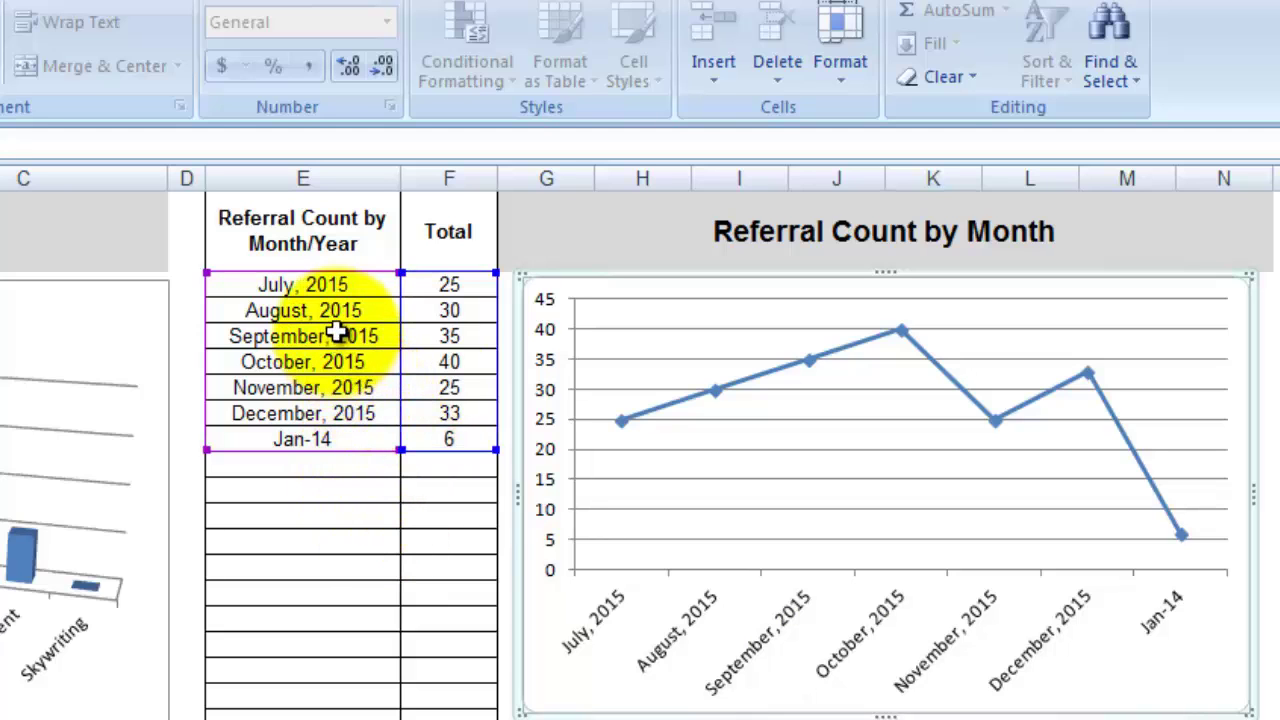
- Reduce the Referral Count by Month chart's data range to the September, 2015 through November, 2015 rows
click(376, 345)
drag(376, 350, 429, 386)
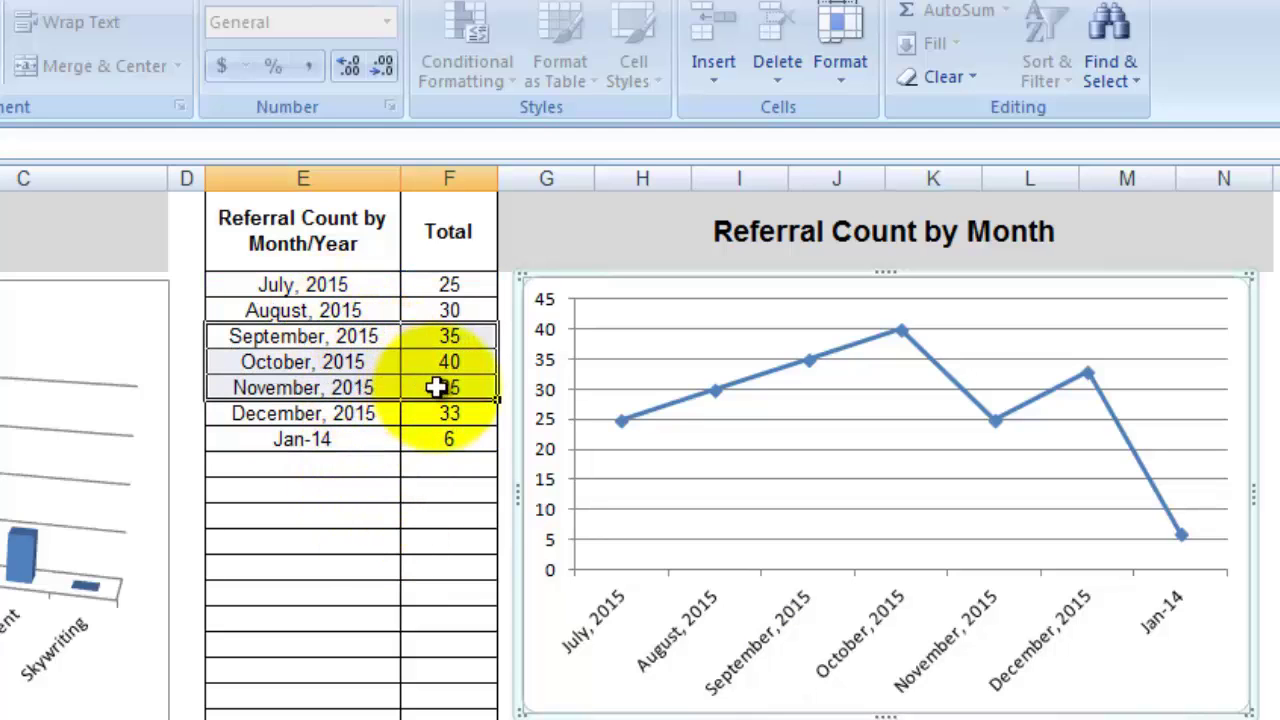
click(676, 708)
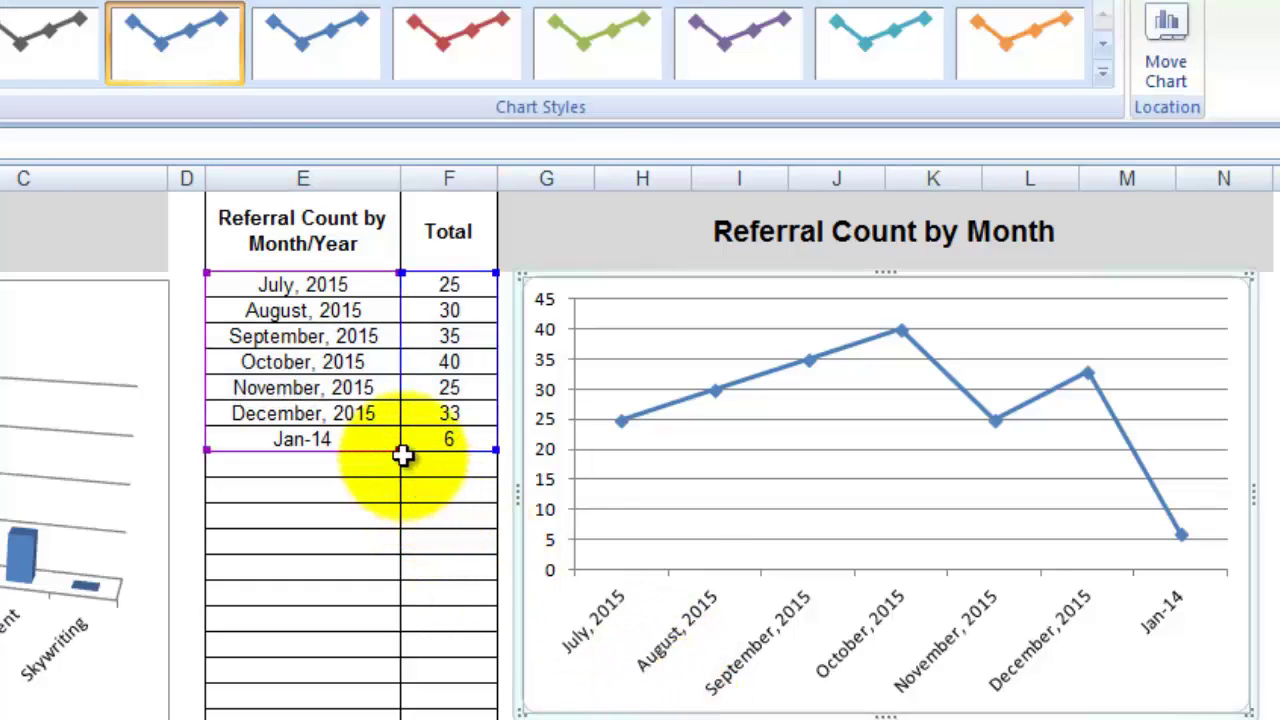
drag(403, 447, 400, 399)
drag(400, 271, 405, 360)
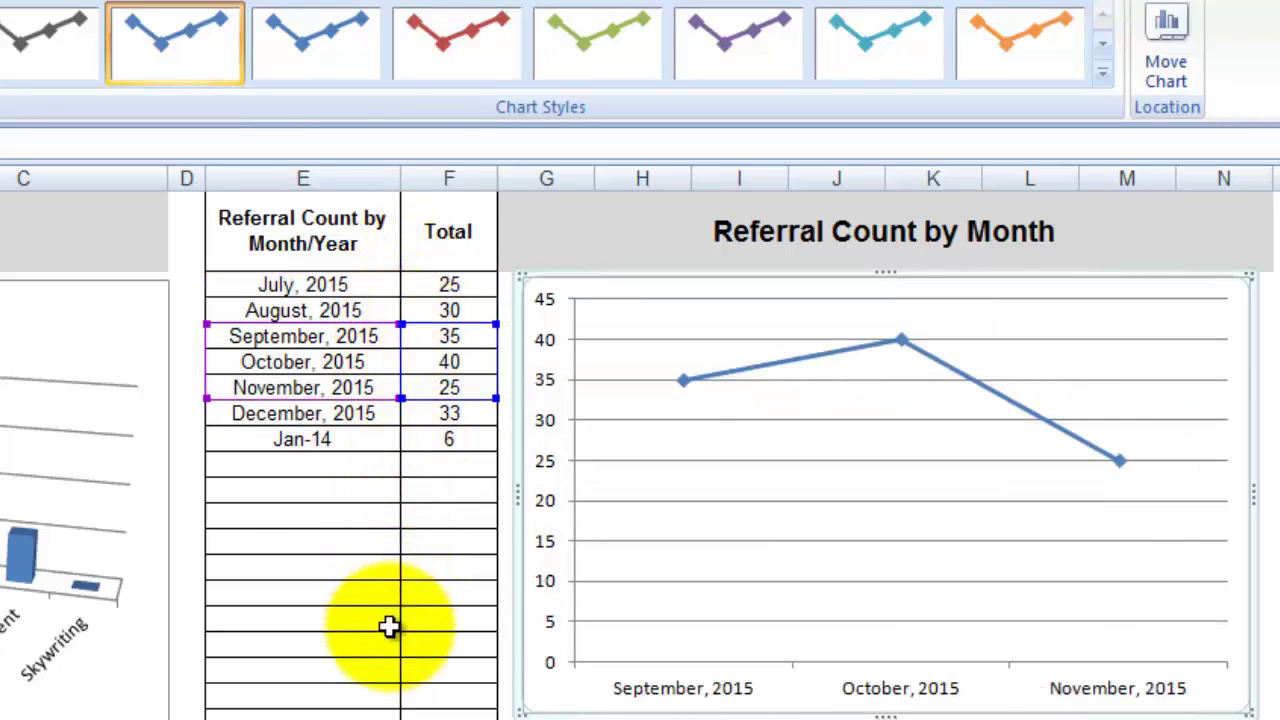